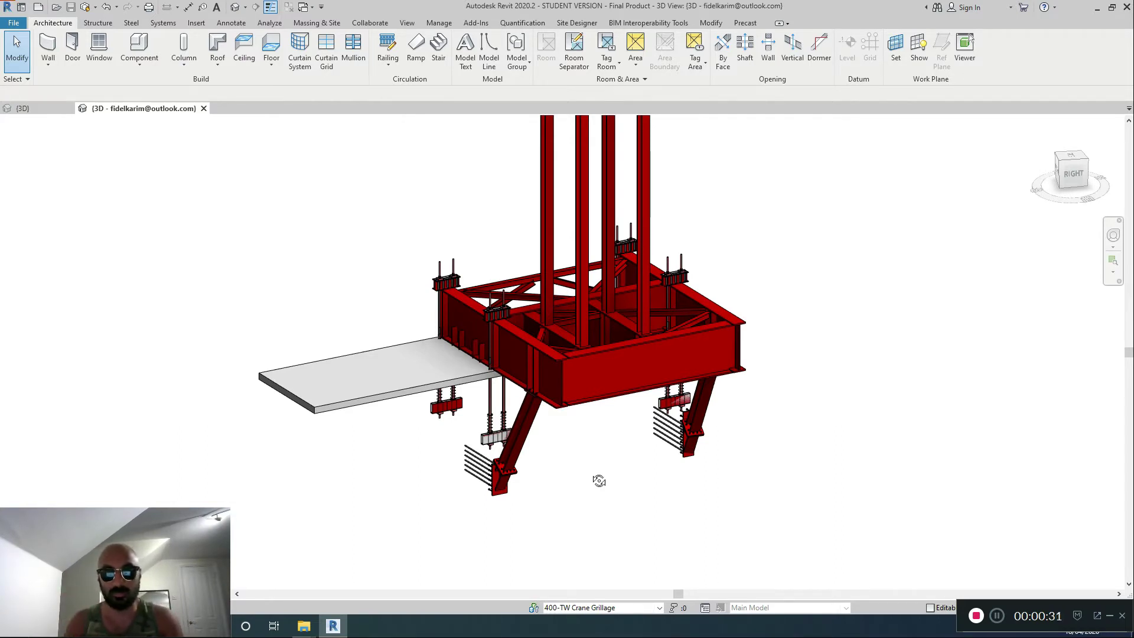
- Examine the strut connections of the finished crane grillage, selecting the stud-welded embedment plate and viewing it up close and from several angles
{"action": "scroll", "coordinate": [599, 519], "scroll_direction": "up", "scroll_amount": 2}
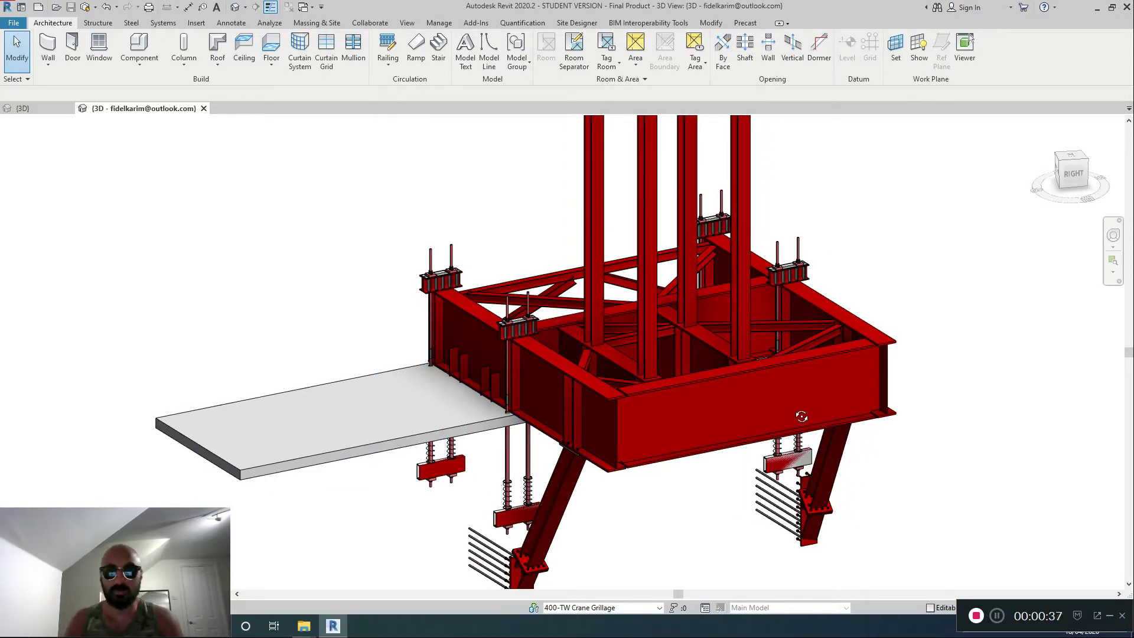
{"action": "middle_click_drag", "start_coordinate": [601, 436], "coordinate": [669, 408], "text": "shift"}
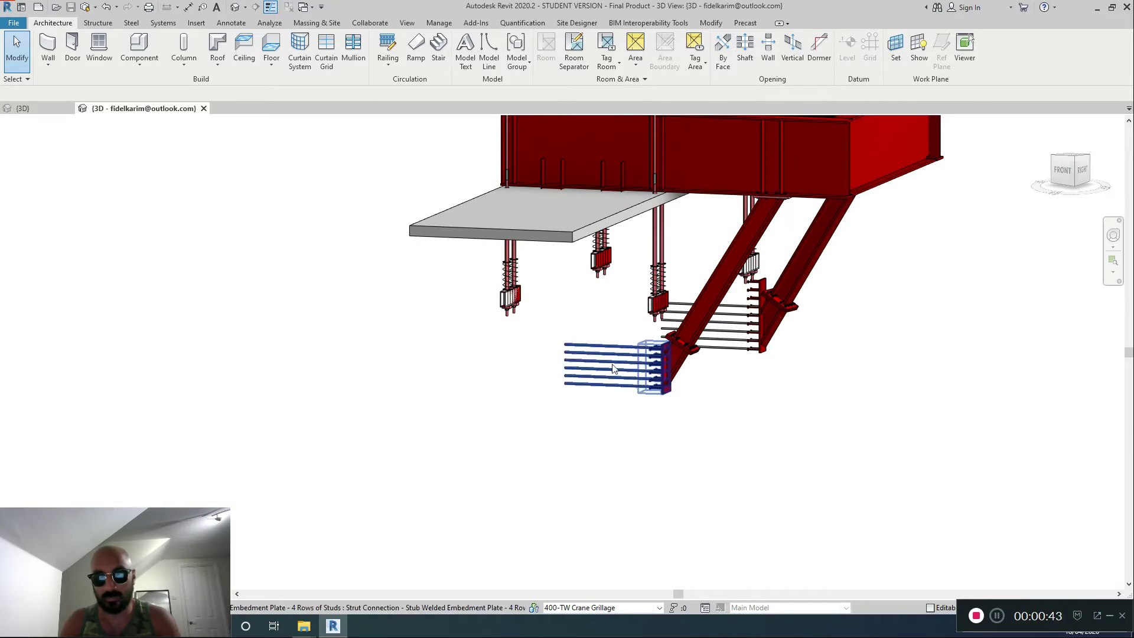
{"action": "scroll", "coordinate": [611, 368], "scroll_direction": "up", "scroll_amount": 4}
{"action": "middle_click_drag", "start_coordinate": [612, 367], "coordinate": [721, 436], "text": "shift"}
{"action": "left_click", "coordinate": [754, 380]}
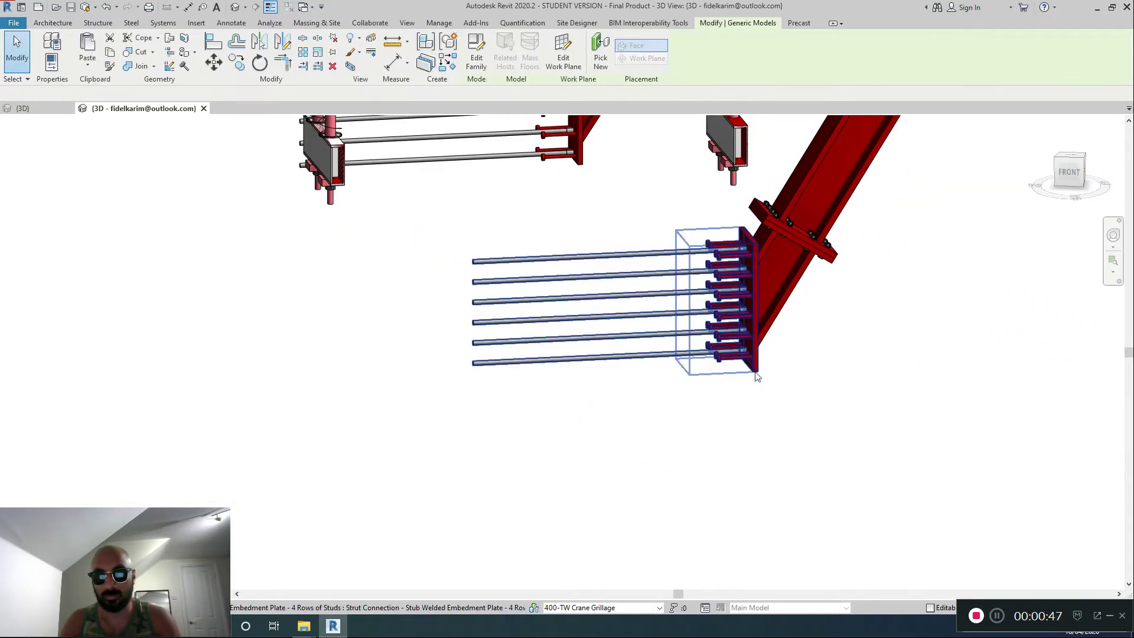
{"action": "middle_click_drag", "start_coordinate": [604, 448], "coordinate": [724, 397], "text": "shift"}
{"action": "scroll", "coordinate": [724, 398], "scroll_direction": "down", "scroll_amount": 5}
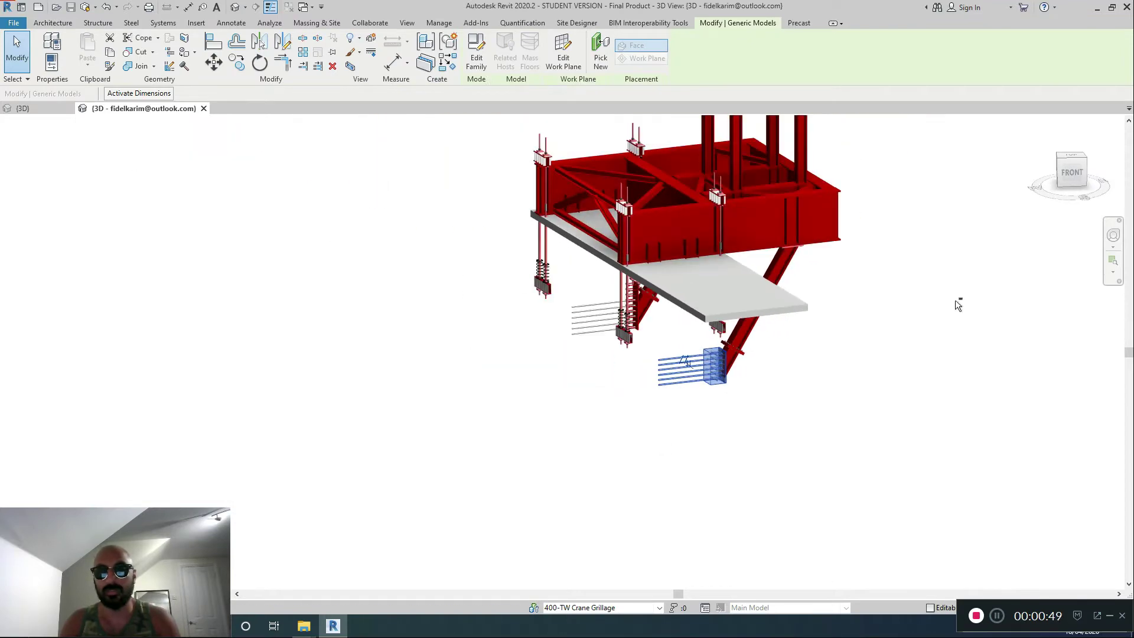
{"action": "middle_click_drag", "start_coordinate": [933, 326], "coordinate": [691, 473], "text": "shift"}
{"action": "scroll", "coordinate": [782, 385], "scroll_direction": "up", "scroll_amount": 1}
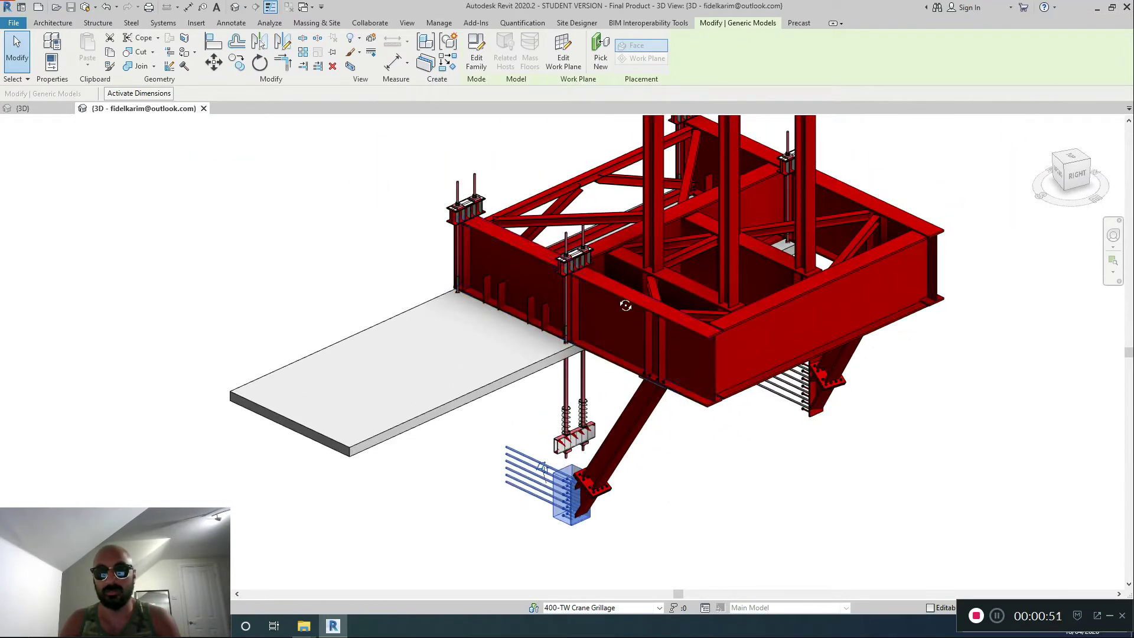
- Inspect two adjoining outer girders of the grillage, then review the slab, hangers and struts from the right side and at an angle
{"action": "left_click", "coordinate": [632, 301]}
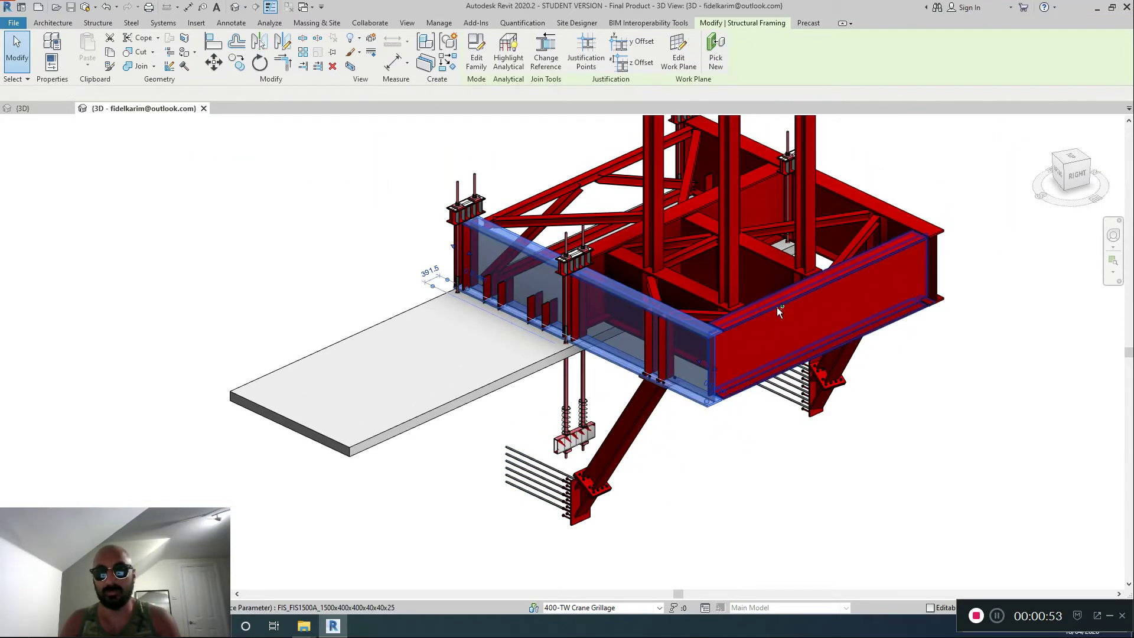
{"action": "left_click", "coordinate": [778, 312], "text": "ctrl"}
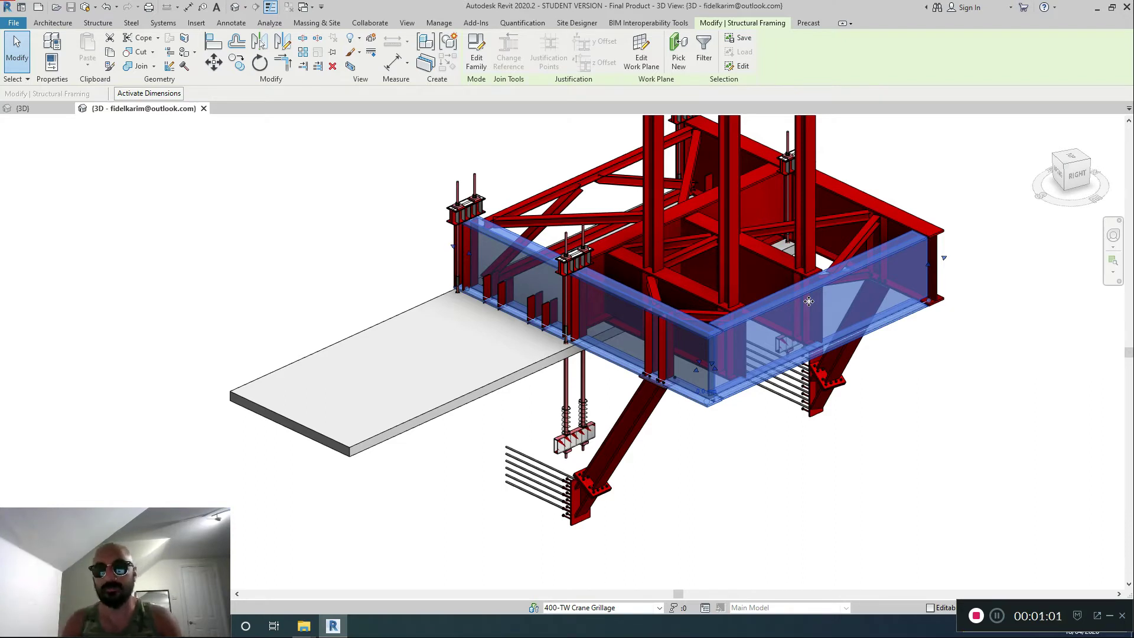
{"action": "left_click", "coordinate": [993, 241]}
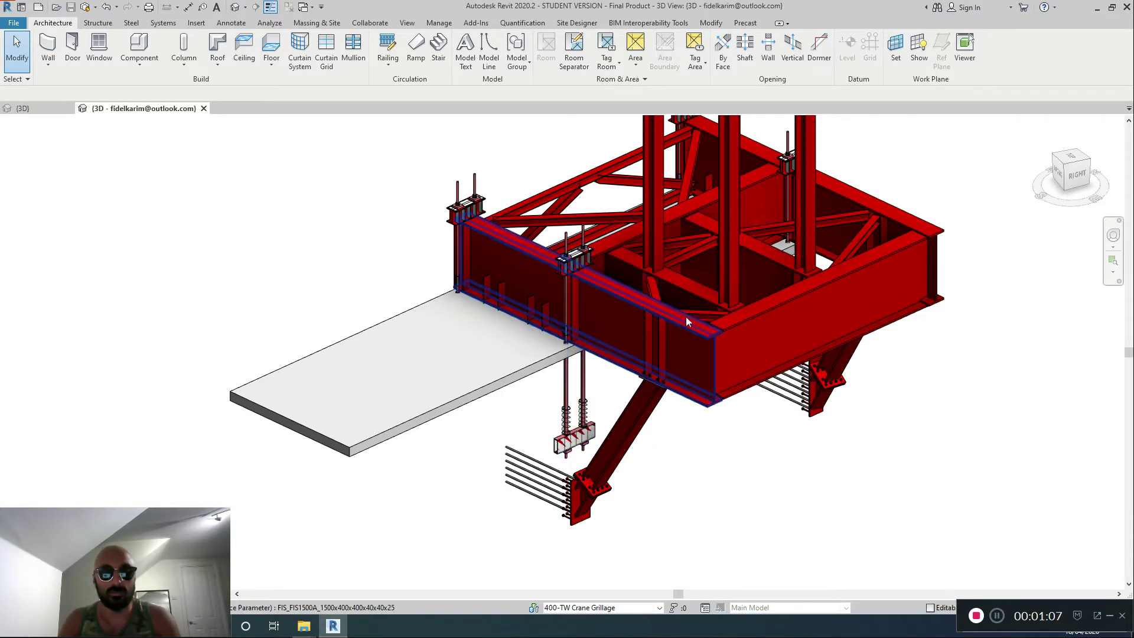
{"action": "middle_click_drag", "start_coordinate": [671, 299], "coordinate": [666, 334], "text": "shift"}
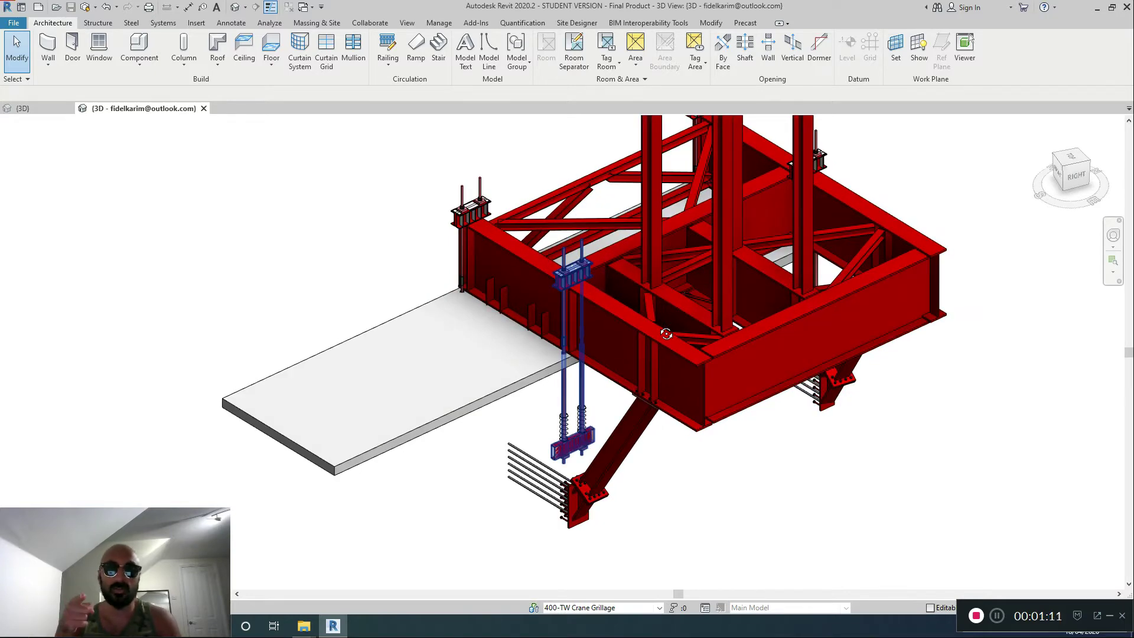
{"action": "middle_click_drag", "start_coordinate": [666, 334], "coordinate": [929, 416], "text": "shift"}
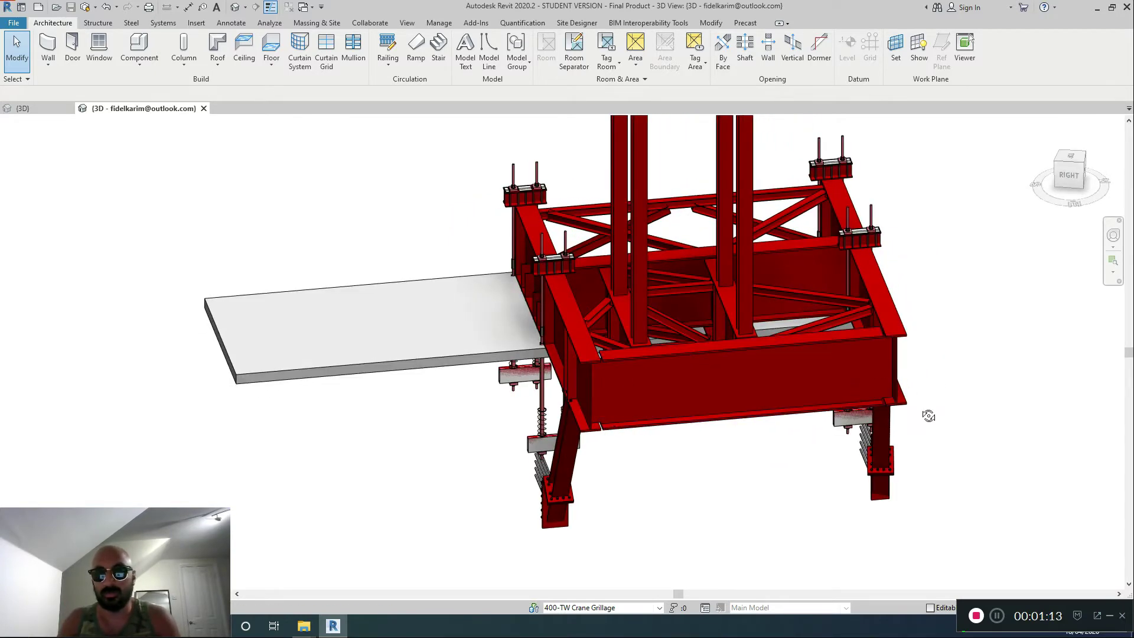
{"action": "left_click", "coordinate": [1080, 177]}
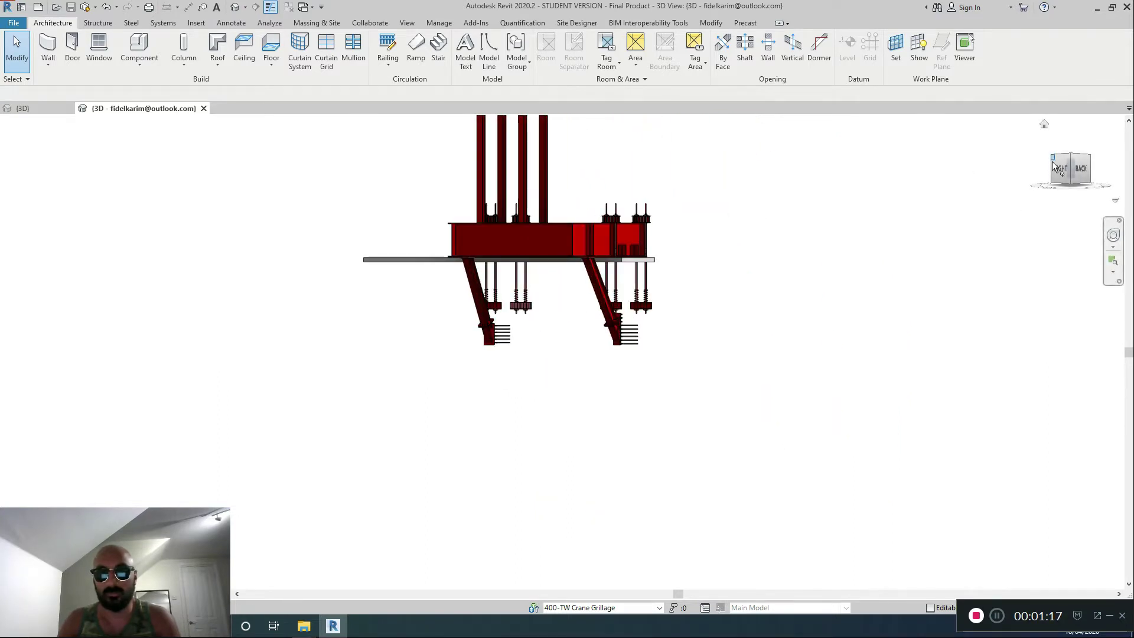
{"action": "left_click", "coordinate": [1066, 171]}
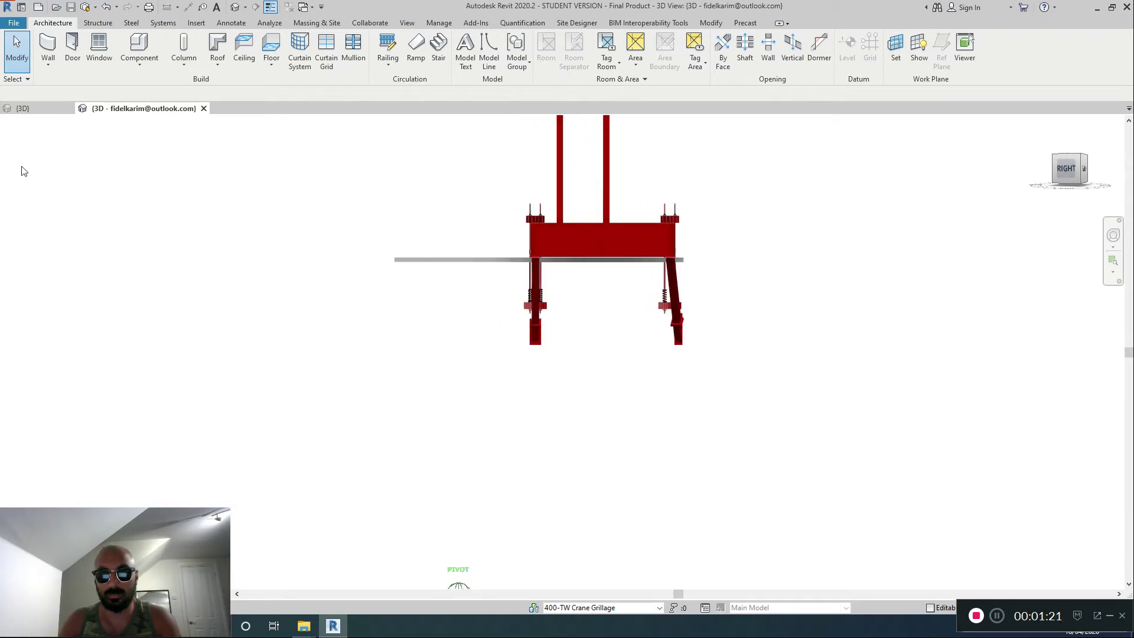
{"action": "scroll", "coordinate": [609, 287], "scroll_direction": "up", "scroll_amount": 4}
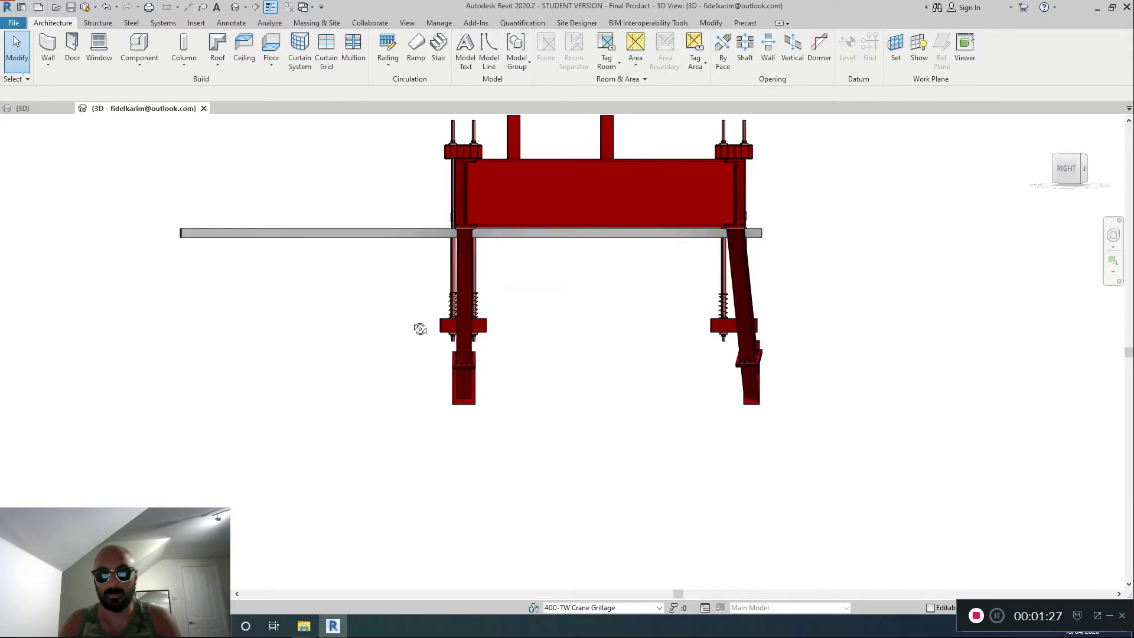
{"action": "middle_click_drag", "start_coordinate": [420, 329], "coordinate": [561, 400], "text": "shift"}
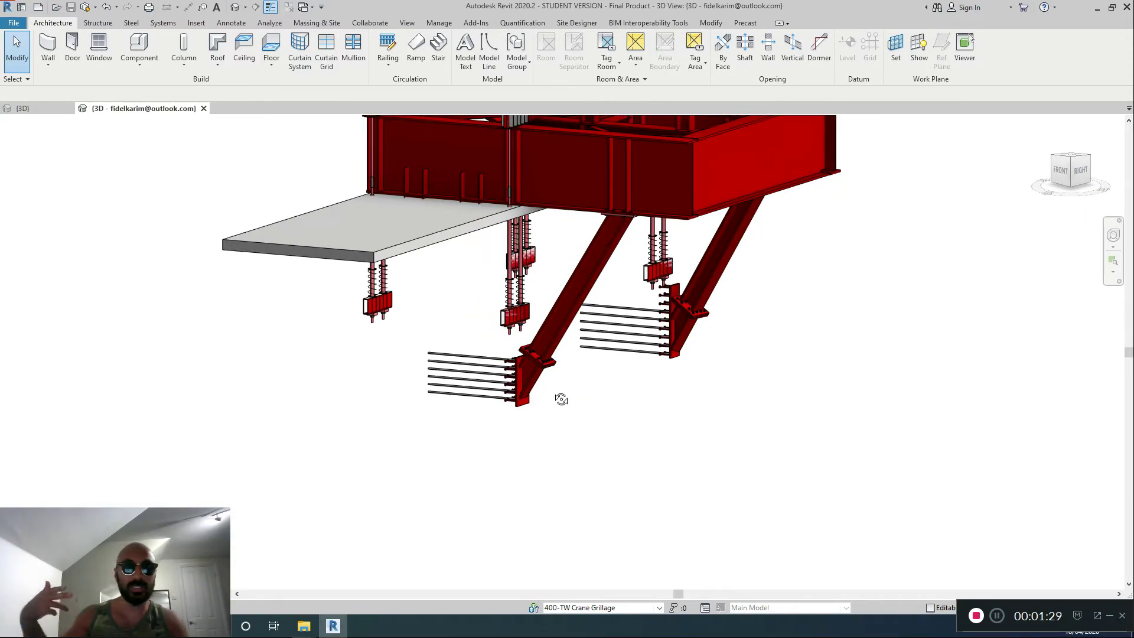
- In the Crane Grillage Part 5 model's 3D view, reset the temporary isolation and isolate the core wall group below the mast base with the slab above
{"action": "left_click", "coordinate": [40, 109]}
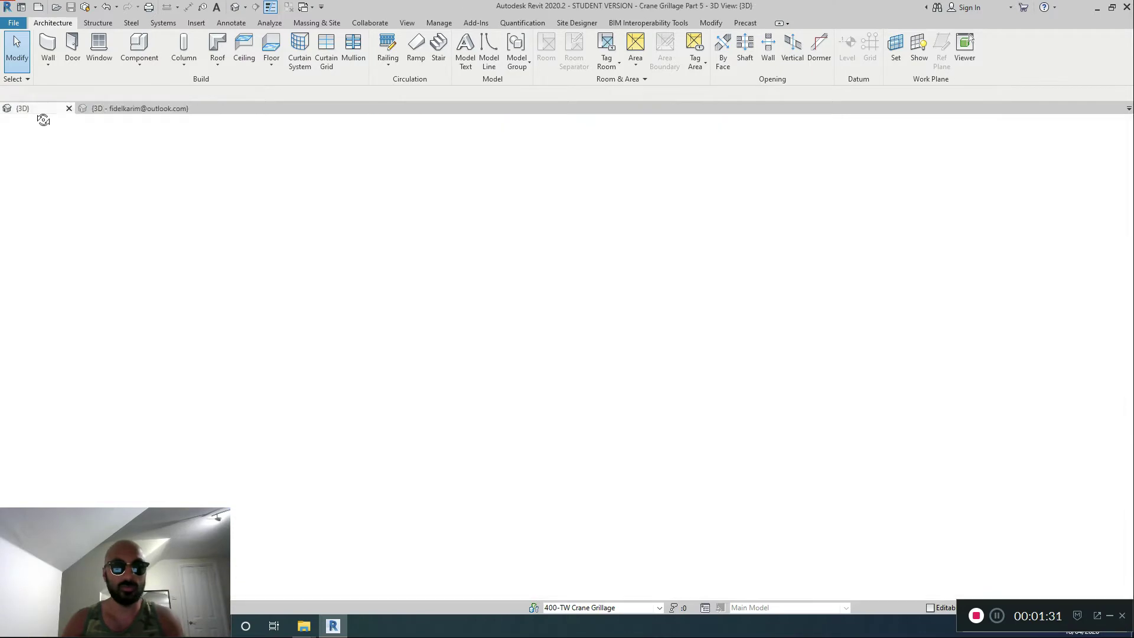
{"action": "middle_click_drag", "start_coordinate": [425, 367], "coordinate": [615, 253], "text": "shift"}
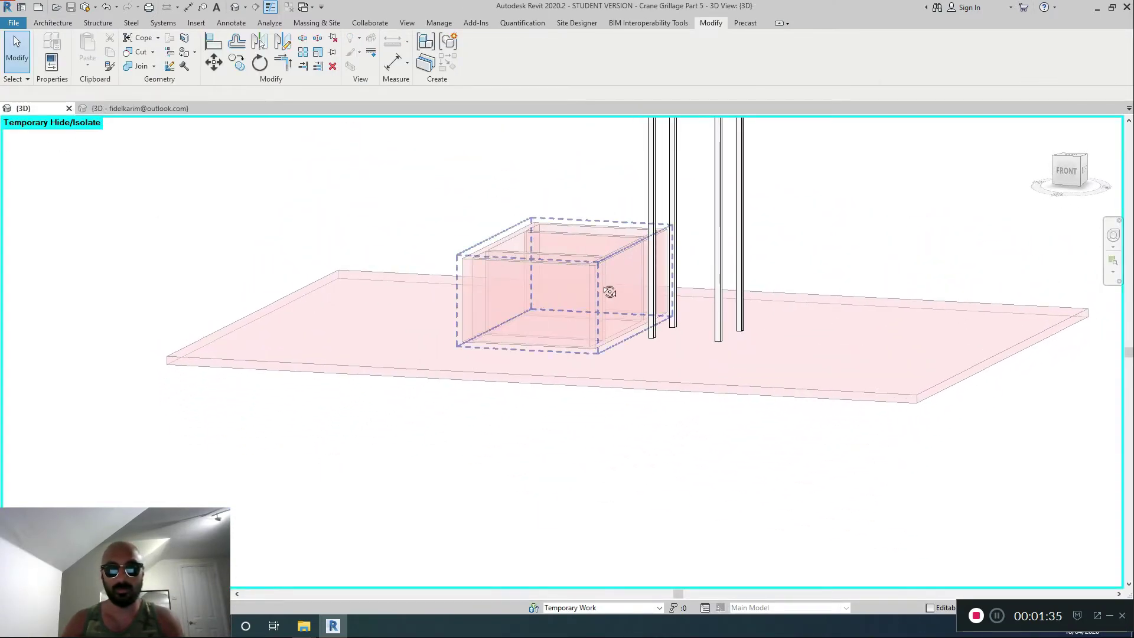
{"action": "middle_click_drag", "start_coordinate": [610, 292], "coordinate": [634, 435], "text": "shift"}
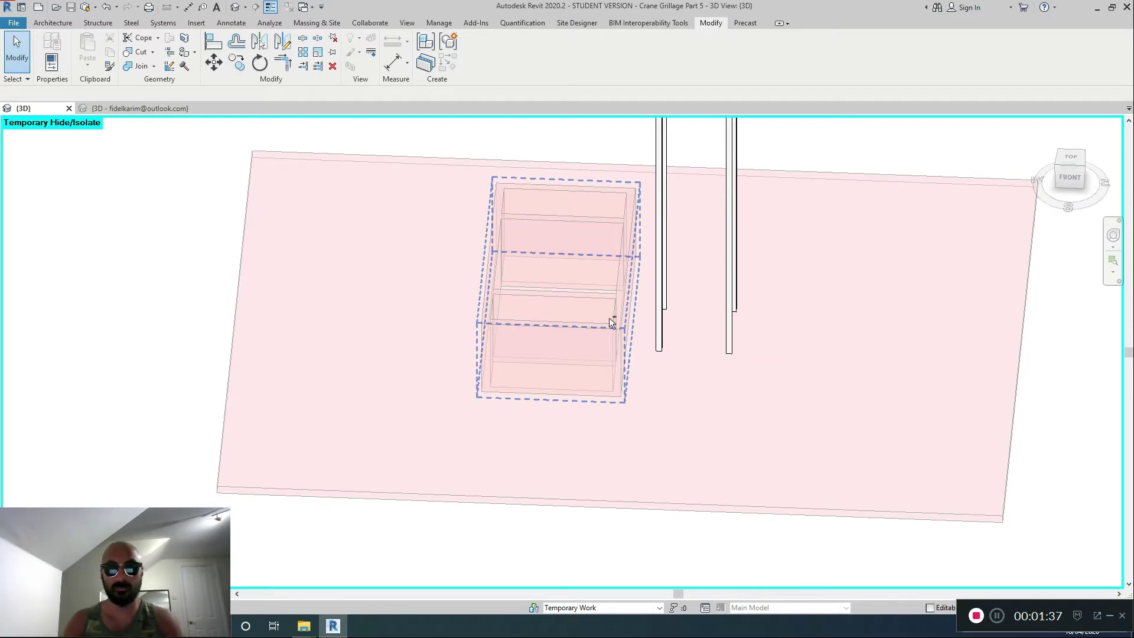
{"action": "middle_click_drag", "start_coordinate": [610, 322], "coordinate": [622, 161], "text": "shift"}
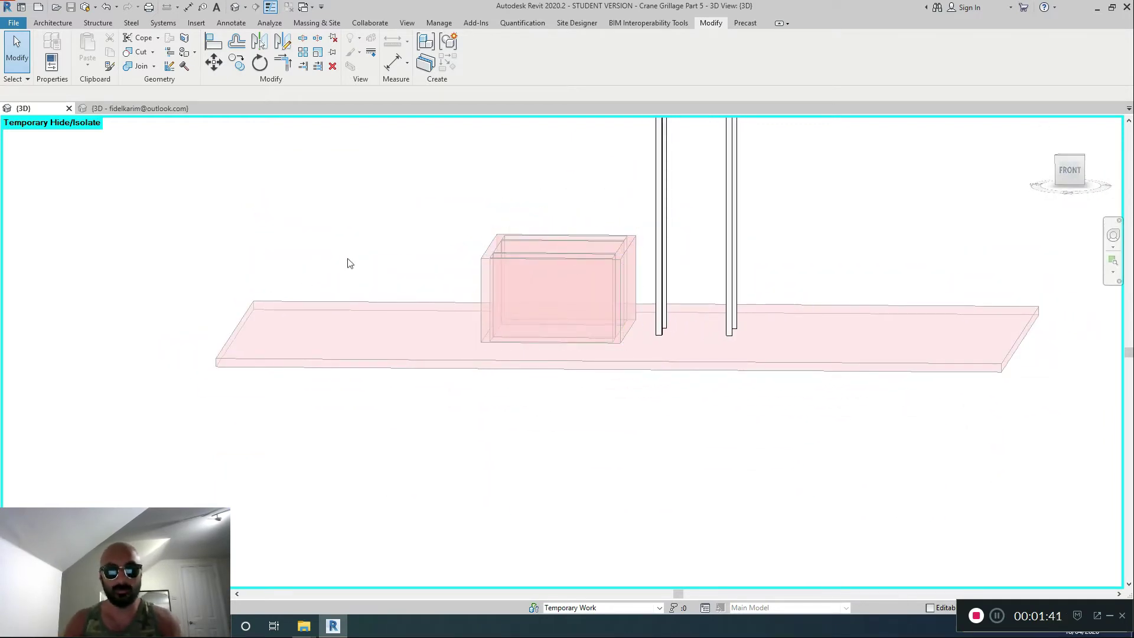
{"action": "key", "text": "h"}
{"action": "key", "text": "r"}
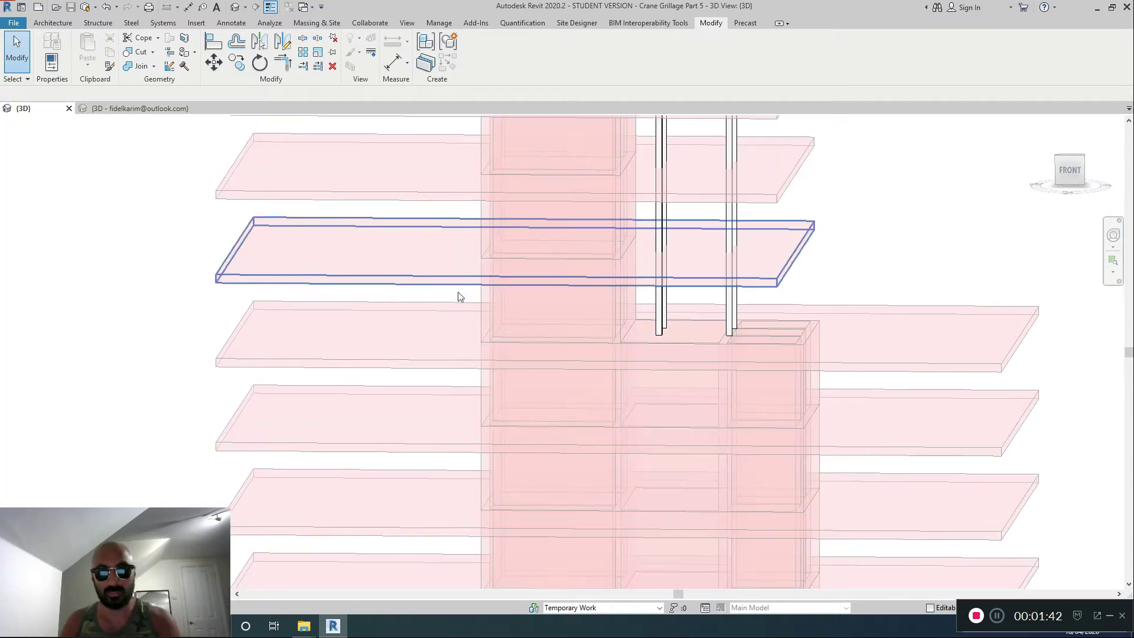
{"action": "left_click", "coordinate": [493, 394]}
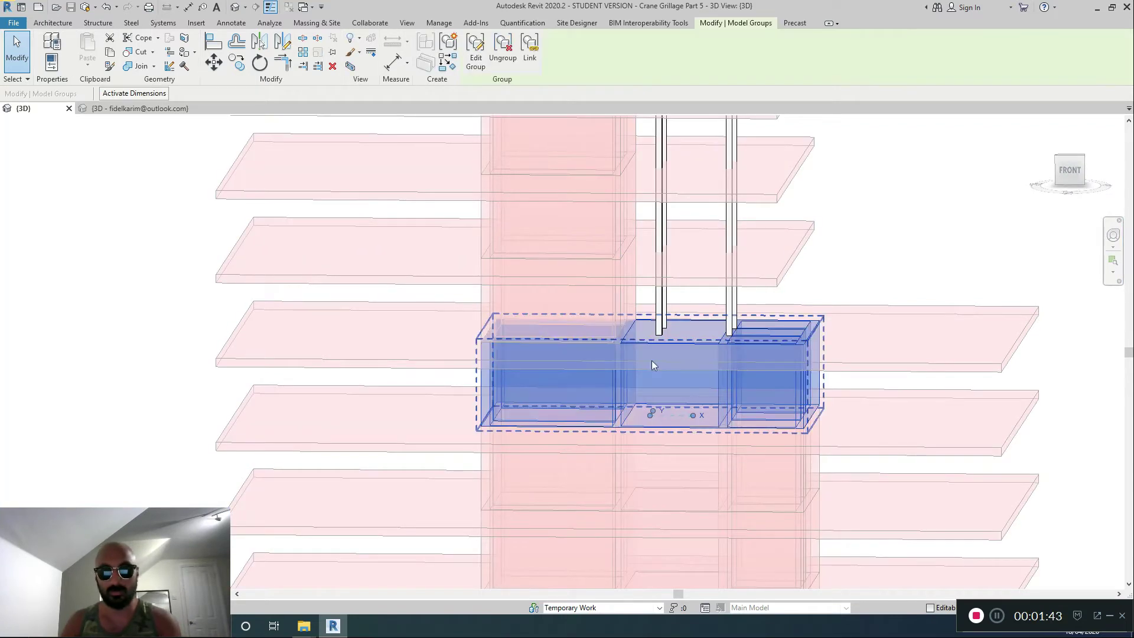
{"action": "left_click", "coordinate": [943, 306], "text": "ctrl"}
{"action": "key", "text": "h"}
{"action": "key", "text": "i"}
{"action": "left_click", "coordinate": [882, 207]}
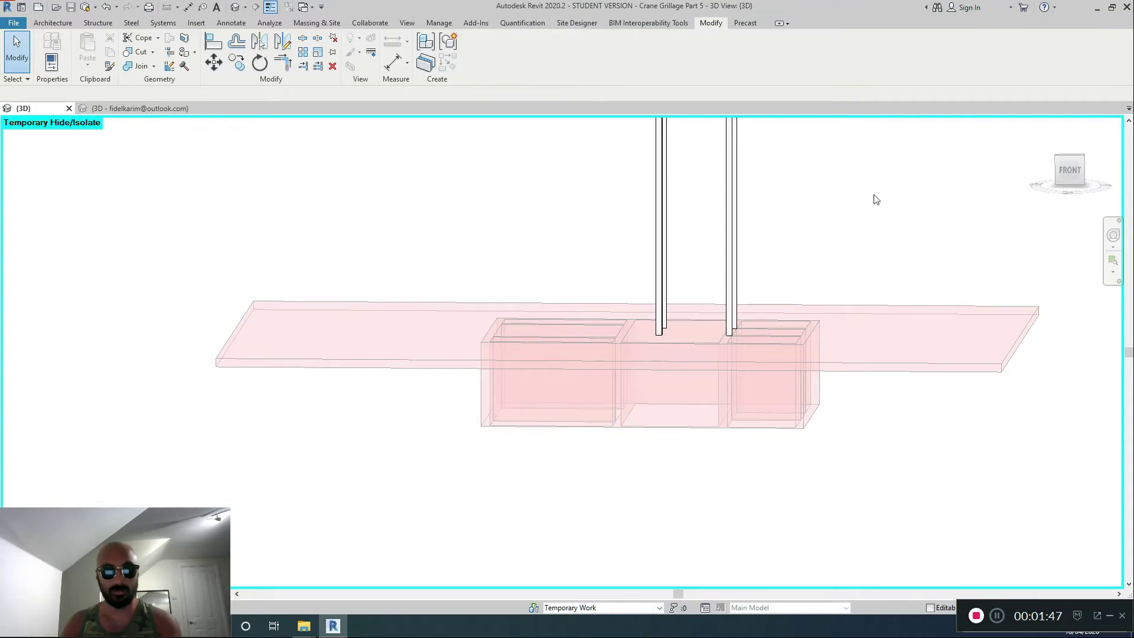
- Examine where the four crane mast legs sit relative to the isolated core walls and slab, in plan and from oblique angles
{"action": "middle_click_drag", "start_coordinate": [876, 200], "coordinate": [852, 461], "text": "shift"}
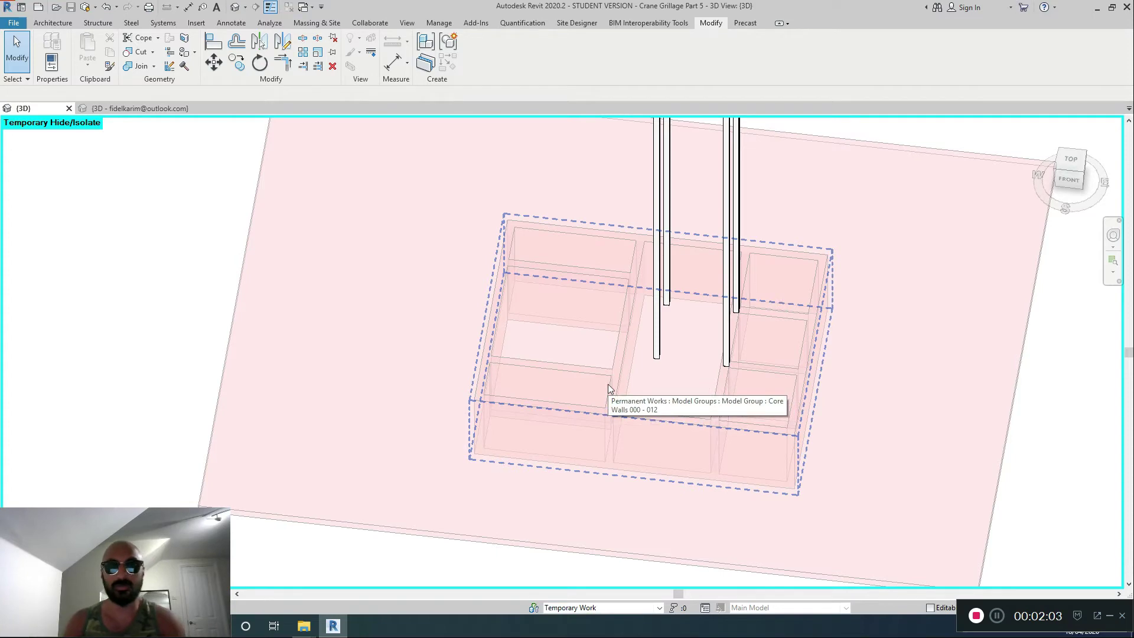
{"action": "middle_click_drag", "start_coordinate": [612, 384], "coordinate": [605, 296], "text": "shift"}
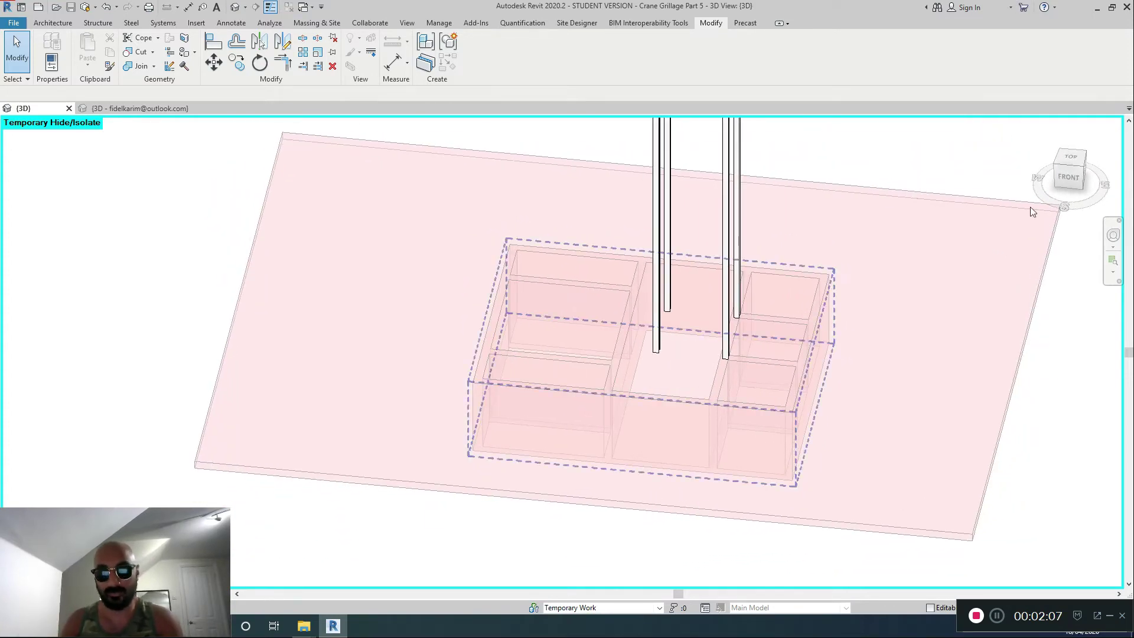
{"action": "mouse_move", "coordinate": [841, 349]}
{"action": "middle_mouse_down", "text": "shift"}
{"action": "mouse_move", "coordinate": [838, 334]}
{"action": "mouse_move", "coordinate": [823, 347]}
{"action": "middle_mouse_up", "text": "shift"}
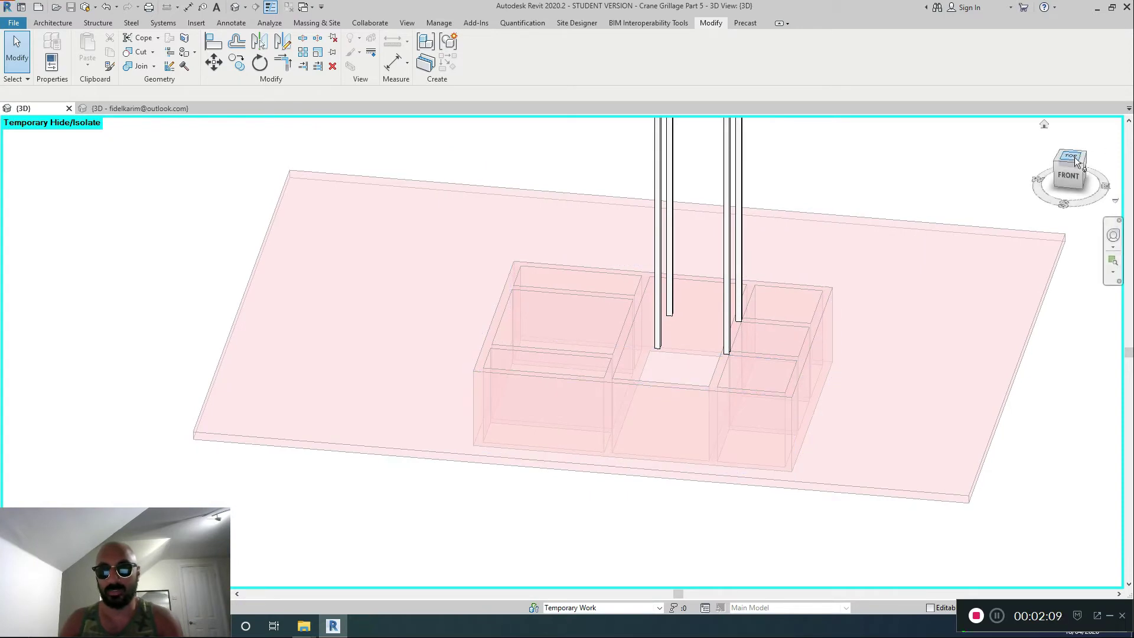
{"action": "left_click", "coordinate": [1074, 159]}
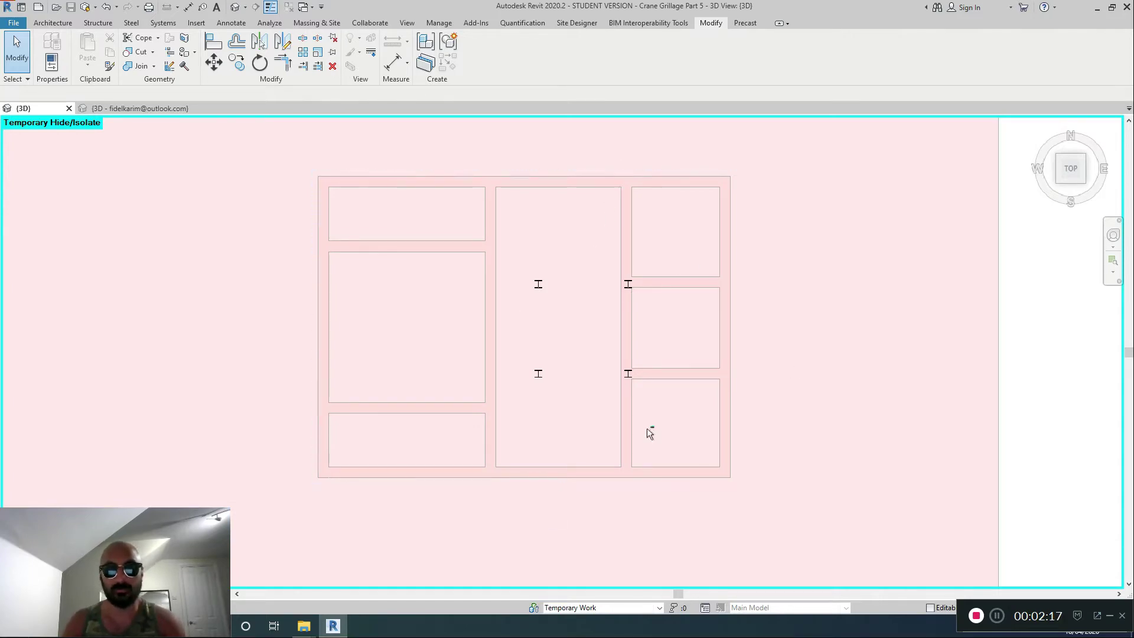
{"action": "middle_click_drag", "start_coordinate": [649, 432], "coordinate": [572, 315], "text": "shift"}
{"action": "scroll", "coordinate": [574, 319], "scroll_direction": "up", "scroll_amount": 3}
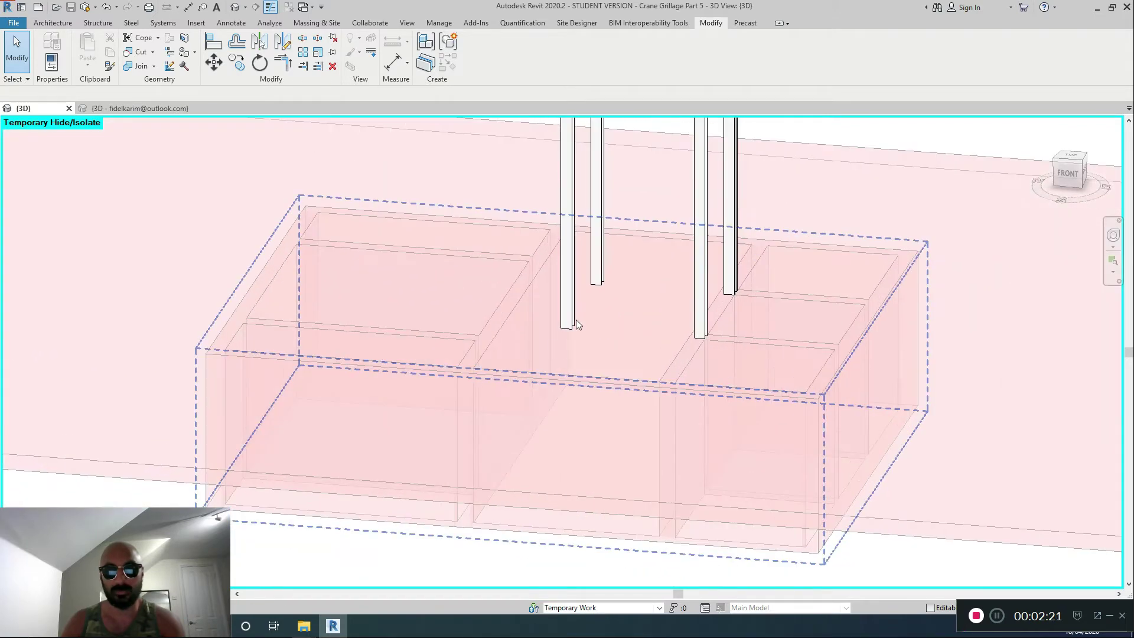
{"action": "scroll", "coordinate": [577, 324], "scroll_direction": "up", "scroll_amount": 3}
{"action": "scroll", "coordinate": [583, 372], "scroll_direction": "down", "scroll_amount": 6}
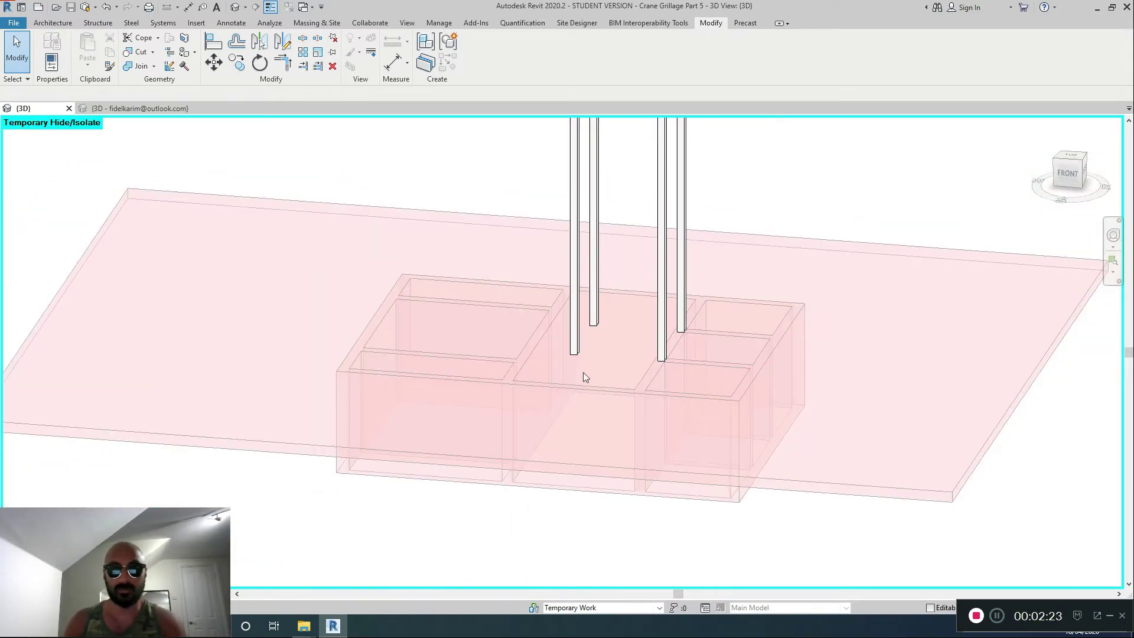
{"action": "middle_click_drag", "start_coordinate": [479, 347], "coordinate": [480, 480], "text": "shift"}
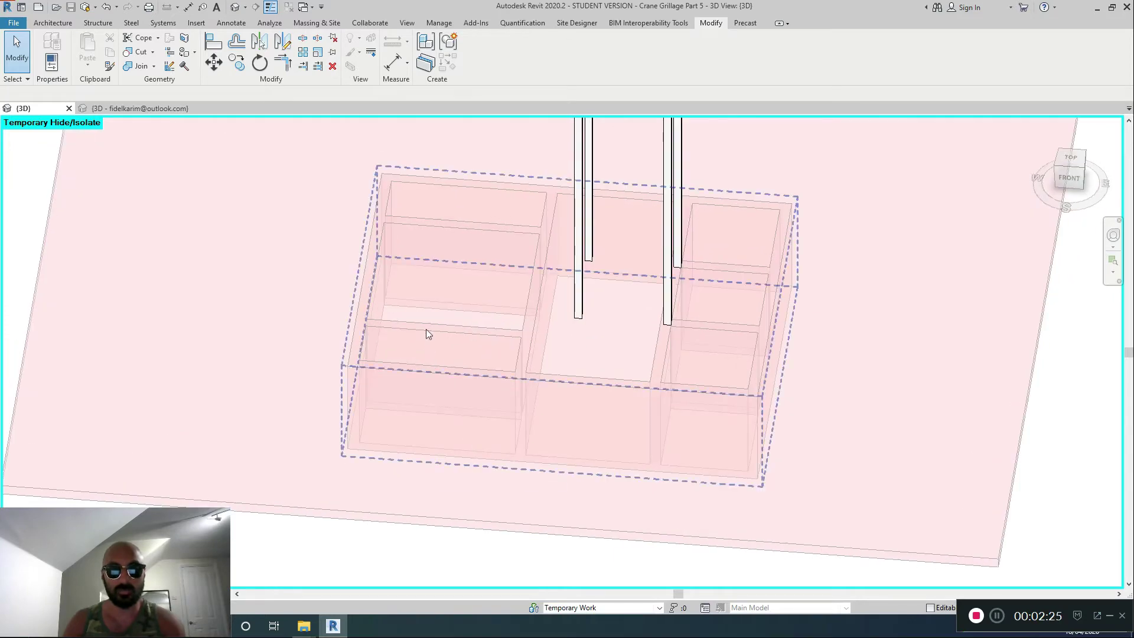
- Compare the Final Product grillage with the Part 5 core walls and slab, finishing on the Part 5 model's top view
{"action": "left_click", "coordinate": [150, 107]}
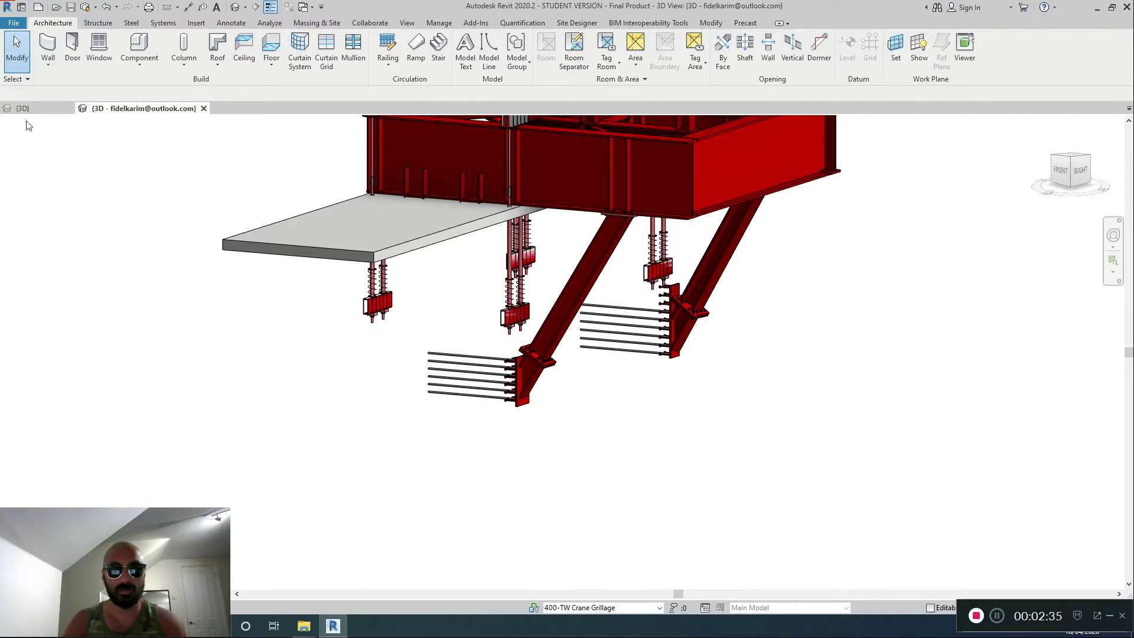
{"action": "left_click", "coordinate": [55, 110]}
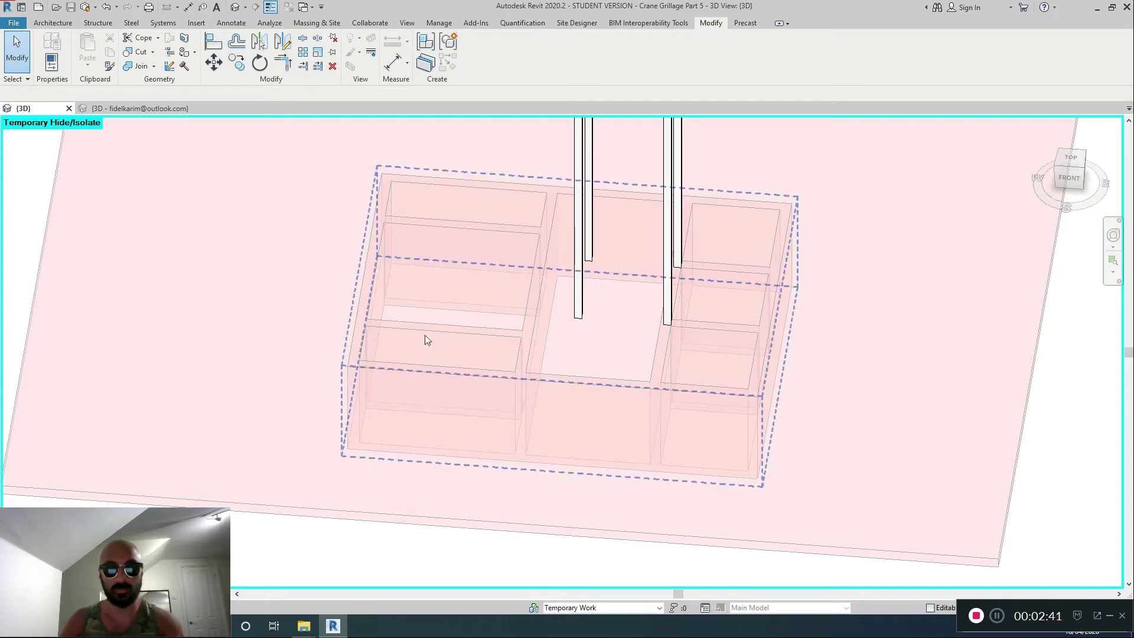
{"action": "left_click", "coordinate": [151, 108]}
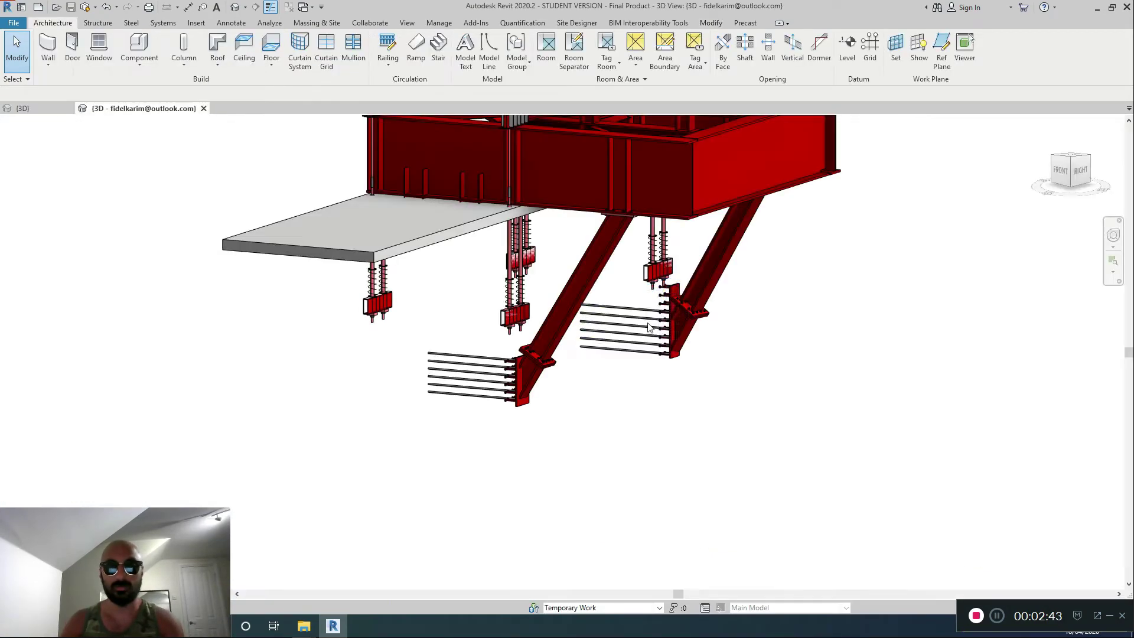
{"action": "left_click", "coordinate": [23, 108]}
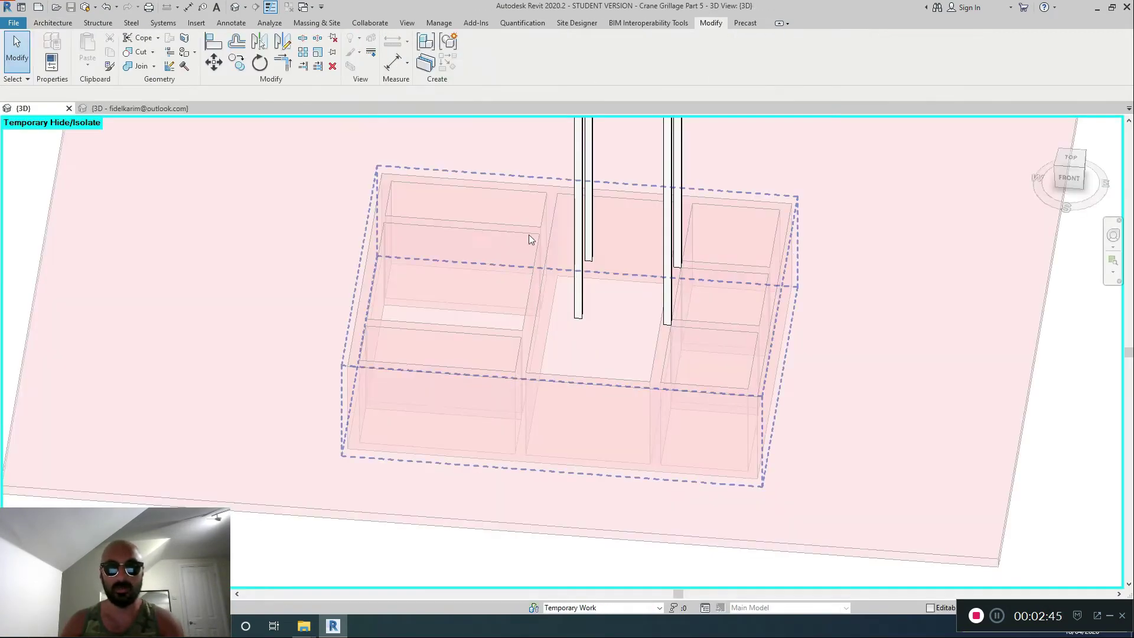
{"action": "left_click", "coordinate": [1075, 160]}
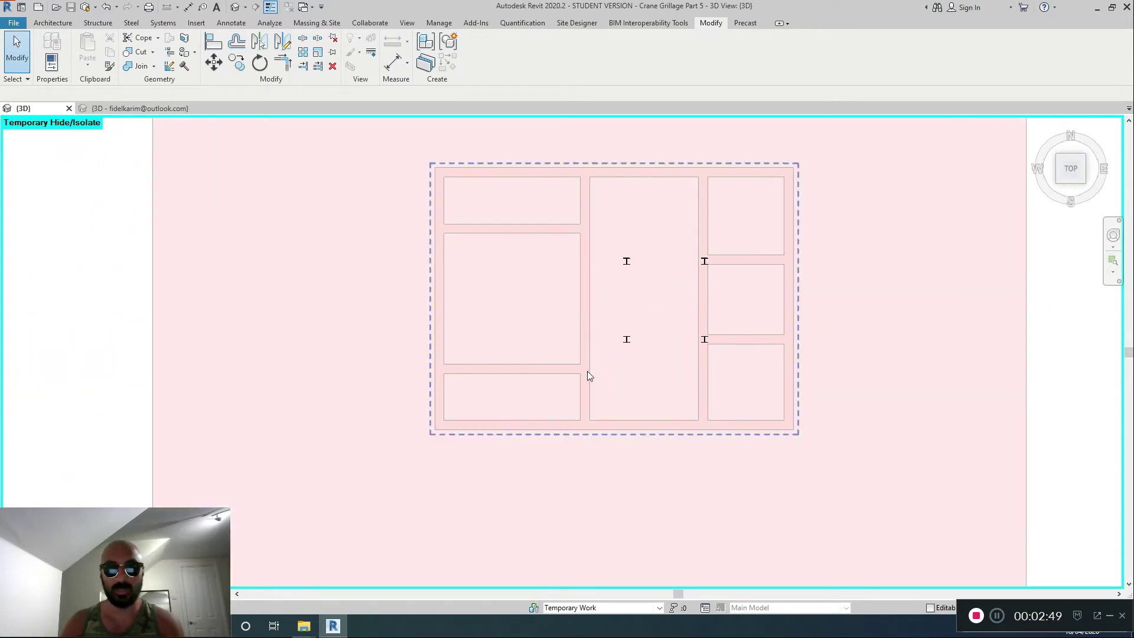
- Return to the Final Product model, select a strut's embedment plate and inspect its studs and long bars up close from behind
{"action": "left_click", "coordinate": [96, 108]}
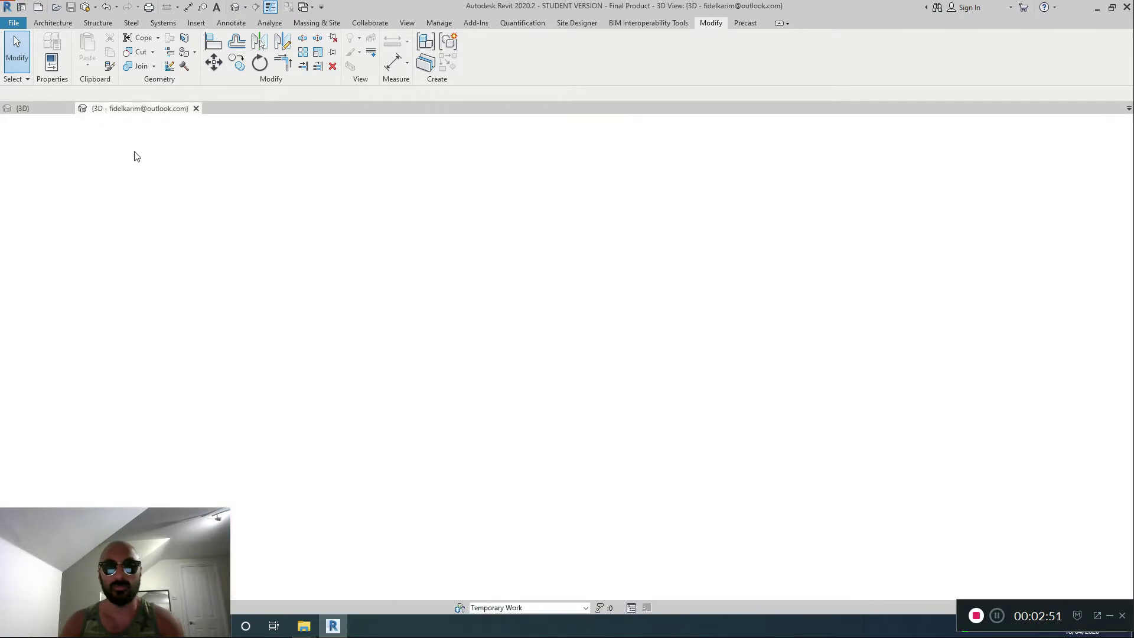
{"action": "left_click", "coordinate": [685, 322]}
{"action": "middle_click_drag", "start_coordinate": [808, 370], "coordinate": [688, 329], "text": "shift"}
{"action": "scroll", "coordinate": [698, 334], "scroll_direction": "up", "scroll_amount": 4}
{"action": "left_click", "coordinate": [838, 270]}
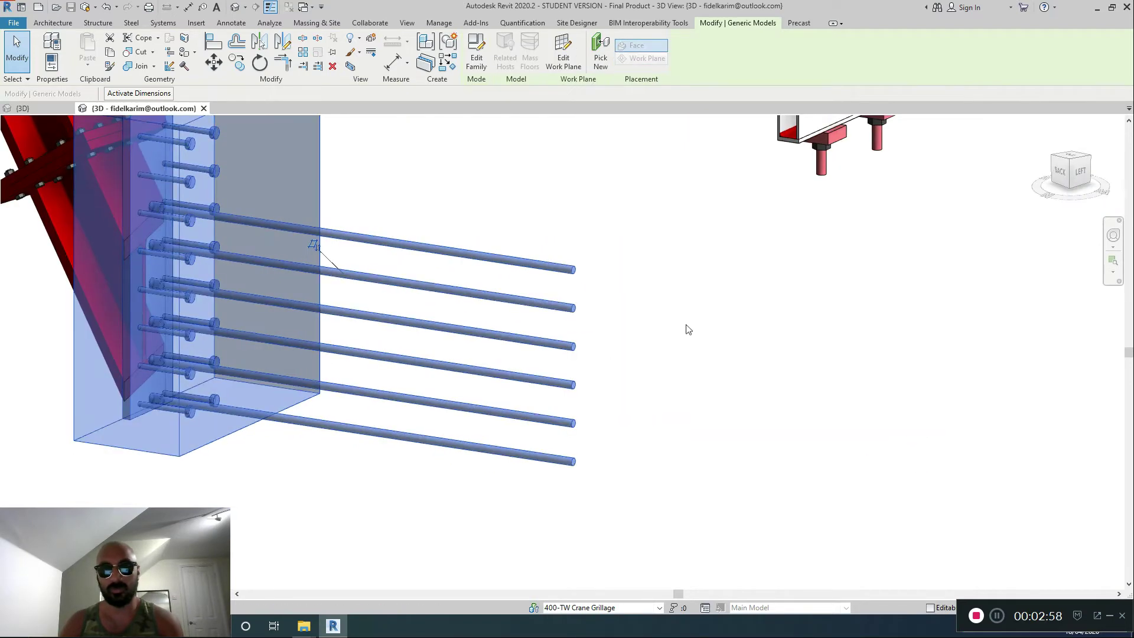
- In the selected embedment plate's type properties, set the number of studs to 10 and the number of threaded bars to 7
{"action": "left_click", "coordinate": [52, 62]}
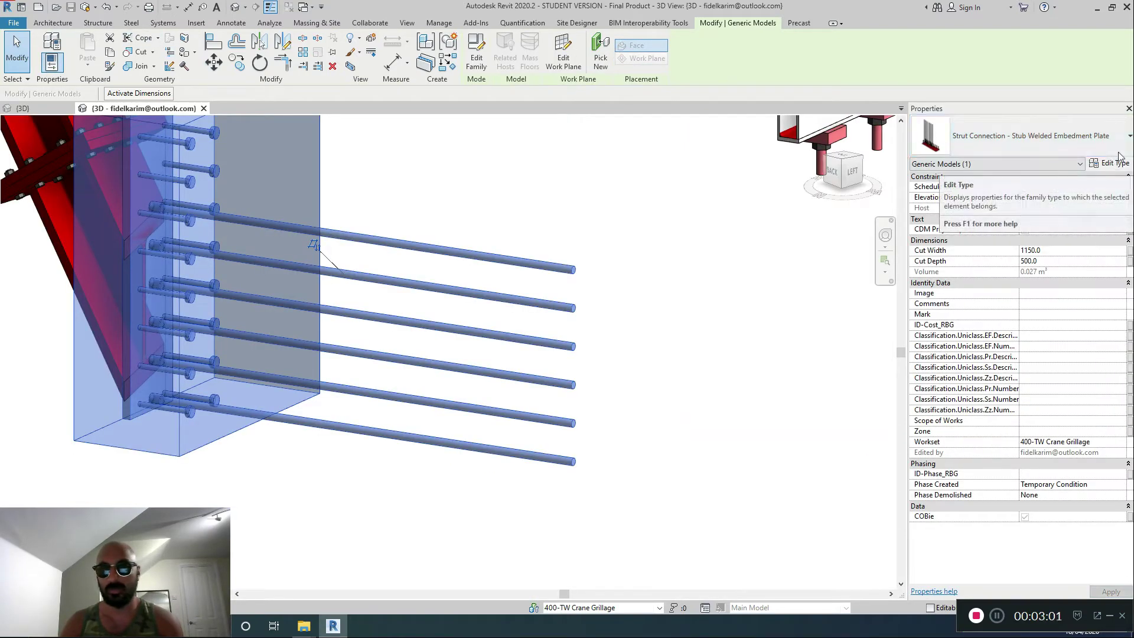
{"action": "left_click", "coordinate": [1112, 163]}
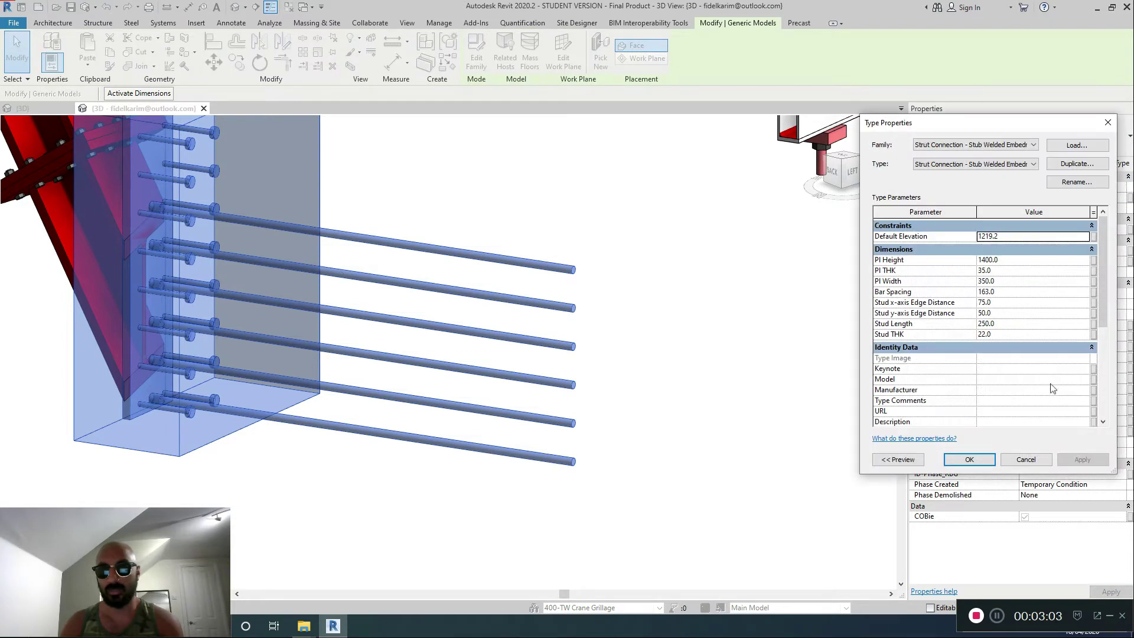
{"action": "scroll", "coordinate": [1052, 388], "scroll_direction": "down", "scroll_amount": 5}
{"action": "left_click", "coordinate": [1086, 394]}
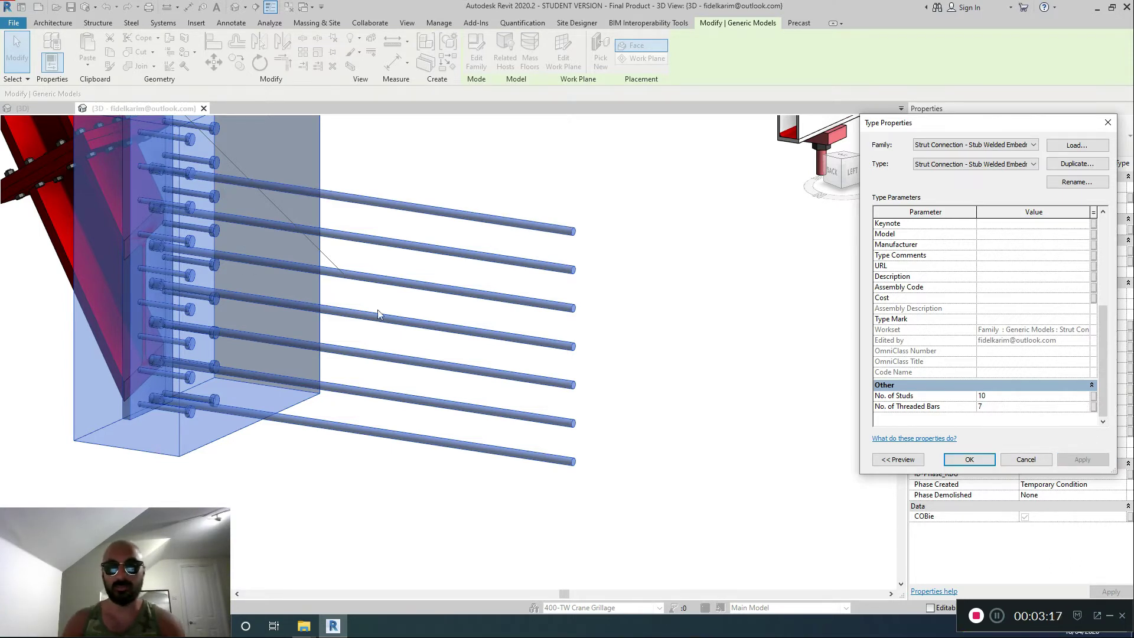
{"action": "left_click", "coordinate": [977, 454]}
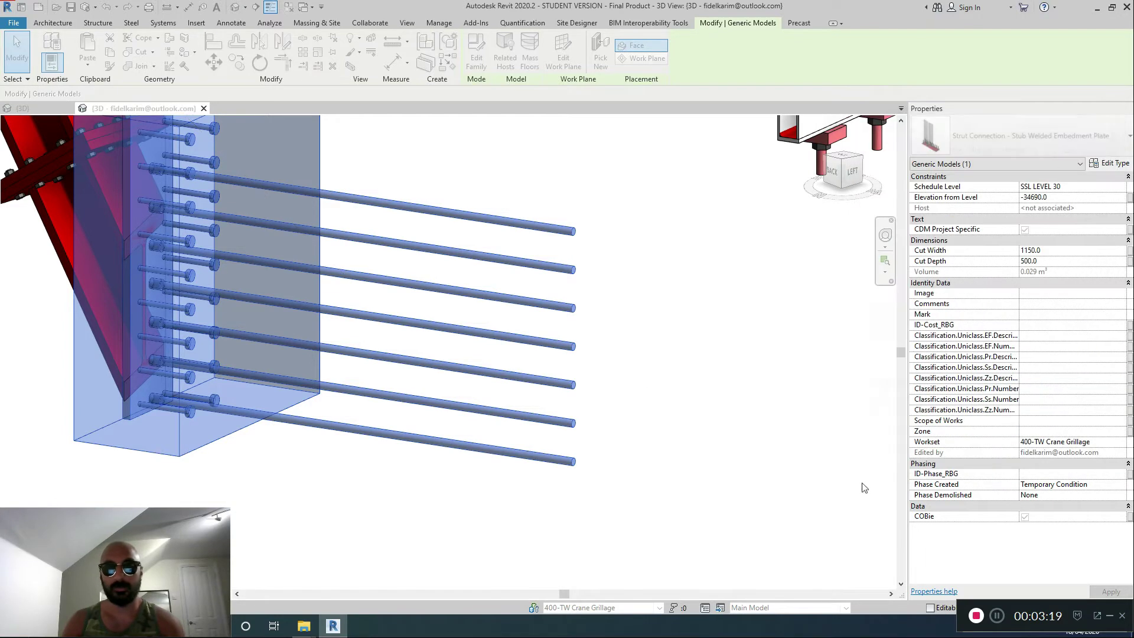
- Inspect the embedment plate's revised stud and threaded bar layout with the plate selected and deselected, and close its properties
{"action": "middle_click_drag", "start_coordinate": [610, 332], "coordinate": [701, 485]}
{"action": "scroll", "coordinate": [701, 484], "scroll_direction": "down", "scroll_amount": 1}
{"action": "middle_click_drag", "start_coordinate": [645, 397], "coordinate": [634, 373]}
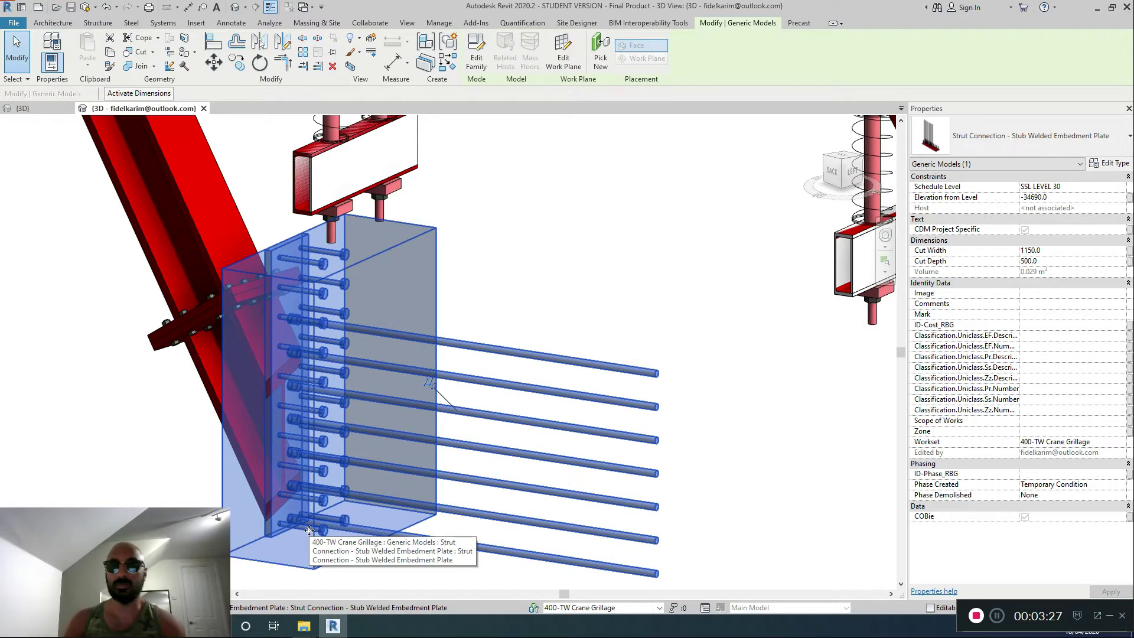
{"action": "middle_click_drag", "start_coordinate": [547, 493], "coordinate": [518, 468]}
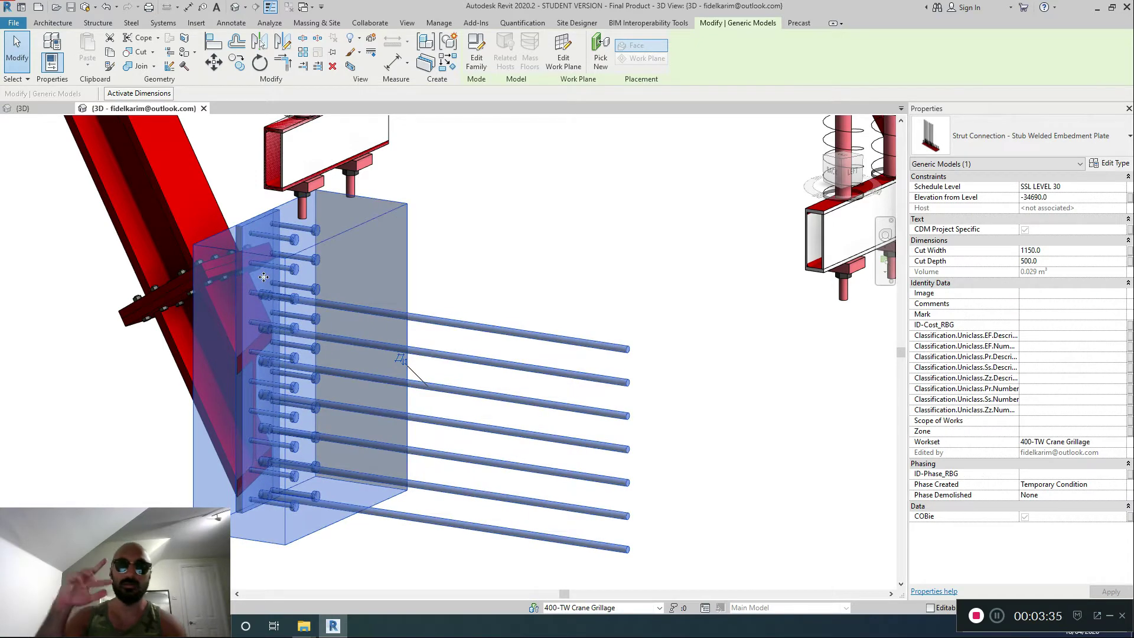
{"action": "left_click", "coordinate": [610, 231]}
{"action": "scroll", "coordinate": [611, 231], "scroll_direction": "down", "scroll_amount": 4}
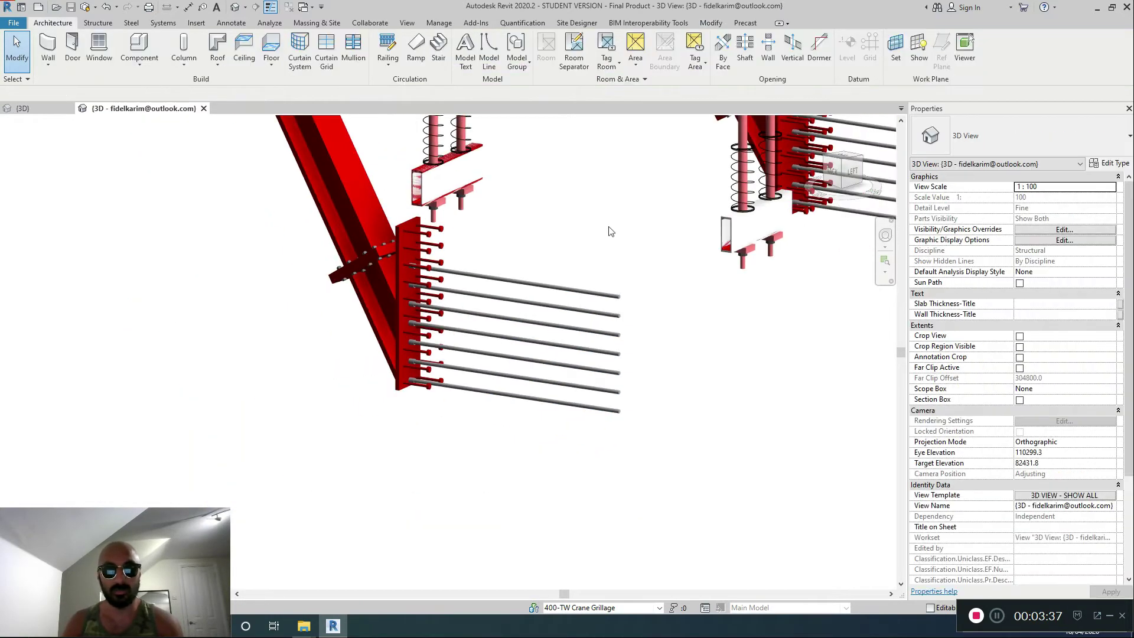
{"action": "scroll", "coordinate": [611, 232], "scroll_direction": "up", "scroll_amount": 5}
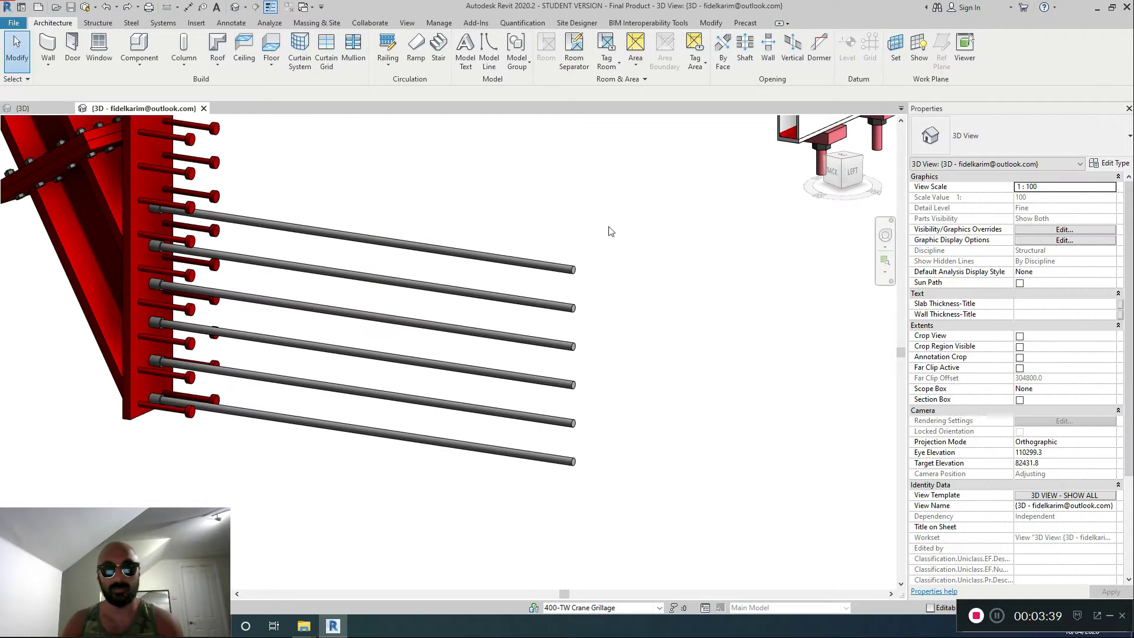
{"action": "left_click", "coordinate": [1128, 108]}
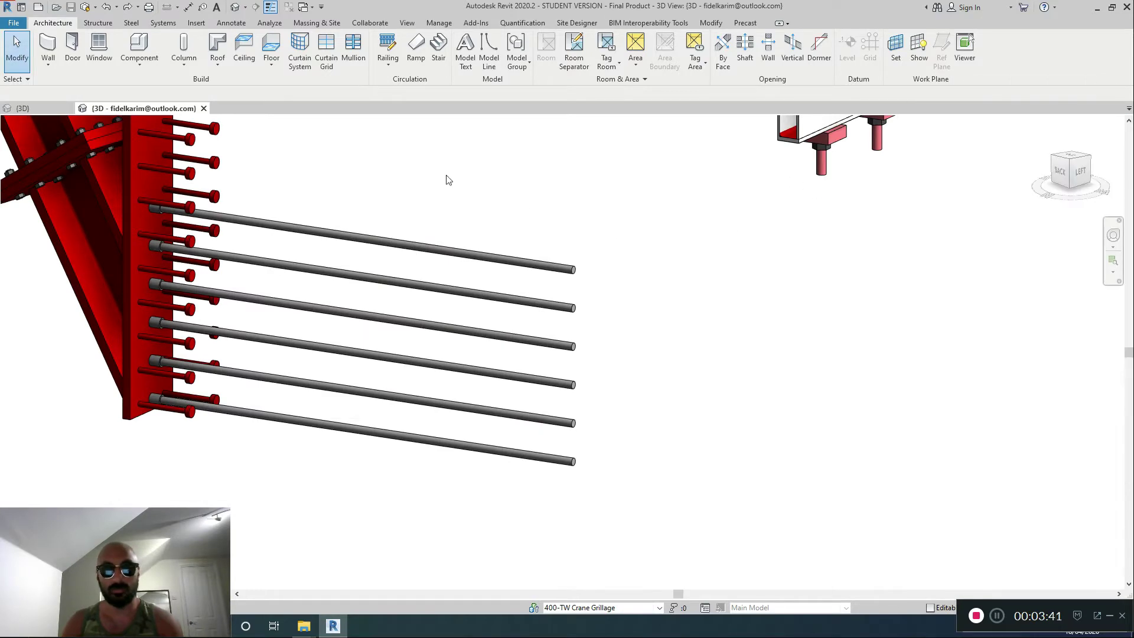
- Try to shorten the strut by pulling its lower end with the bolted plate up along the axis, and undo it
{"action": "middle_click_drag", "start_coordinate": [447, 178], "coordinate": [239, 393], "text": "shift"}
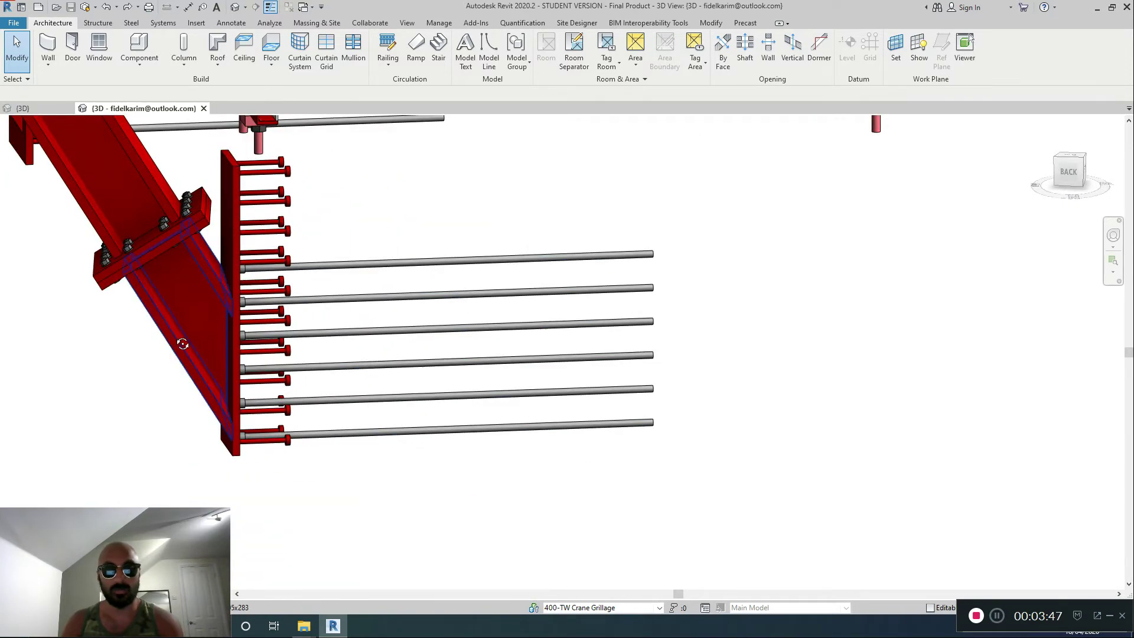
{"action": "left_click", "coordinate": [181, 343]}
{"action": "middle_click_drag", "start_coordinate": [181, 343], "coordinate": [391, 521]}
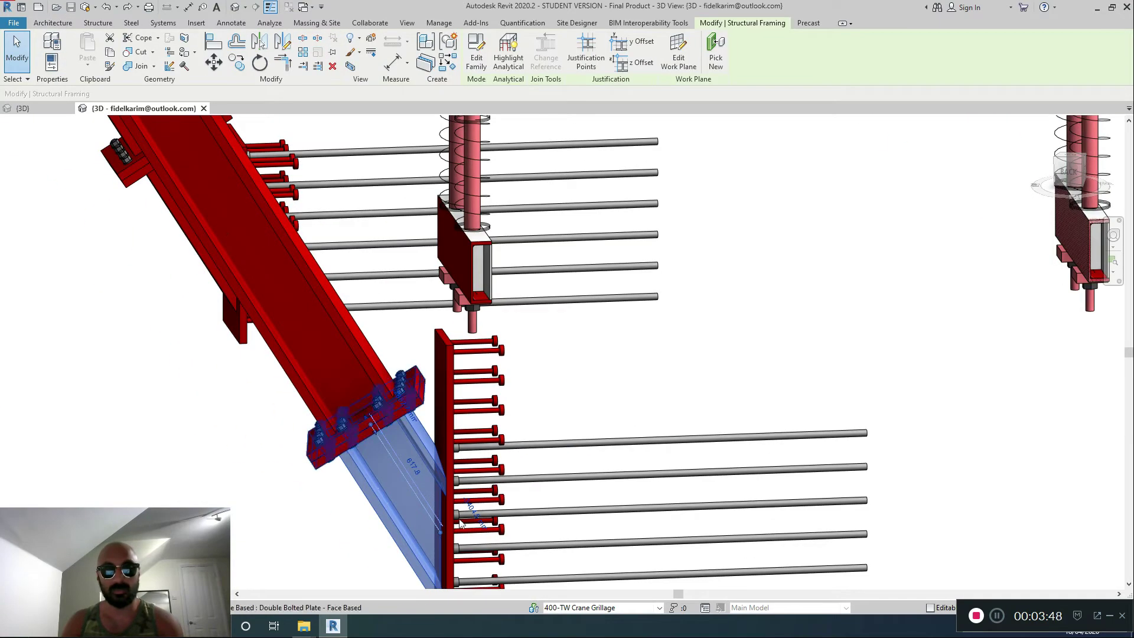
{"action": "left_click", "coordinate": [366, 346]}
{"action": "left_click_drag", "start_coordinate": [335, 387], "coordinate": [299, 332]}
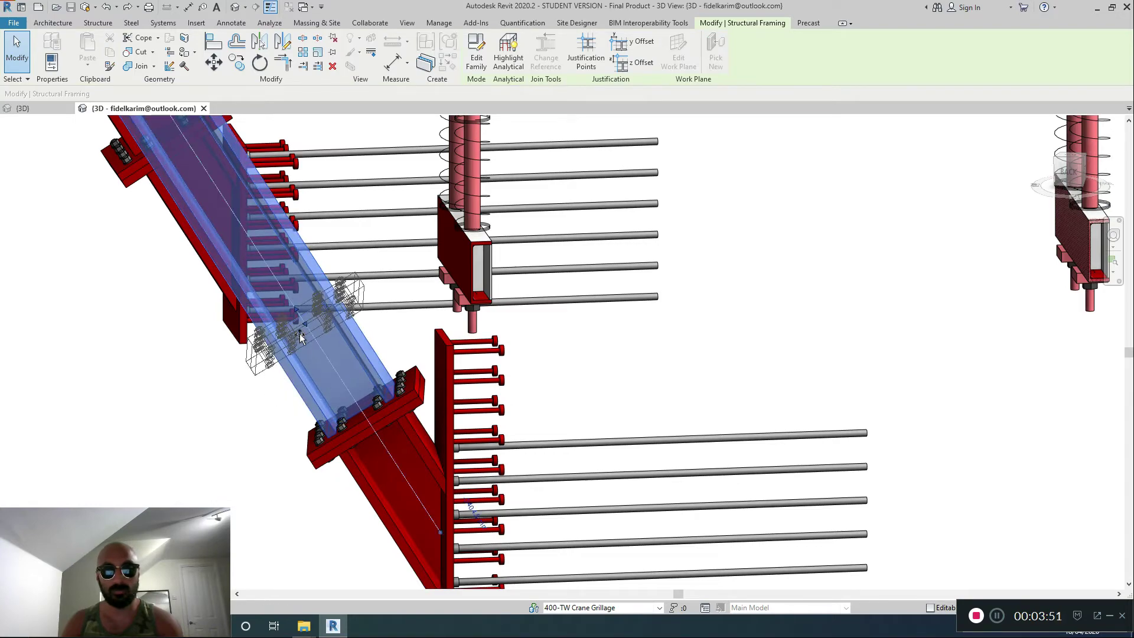
{"action": "middle_click_drag", "start_coordinate": [239, 455], "coordinate": [311, 375], "text": "shift"}
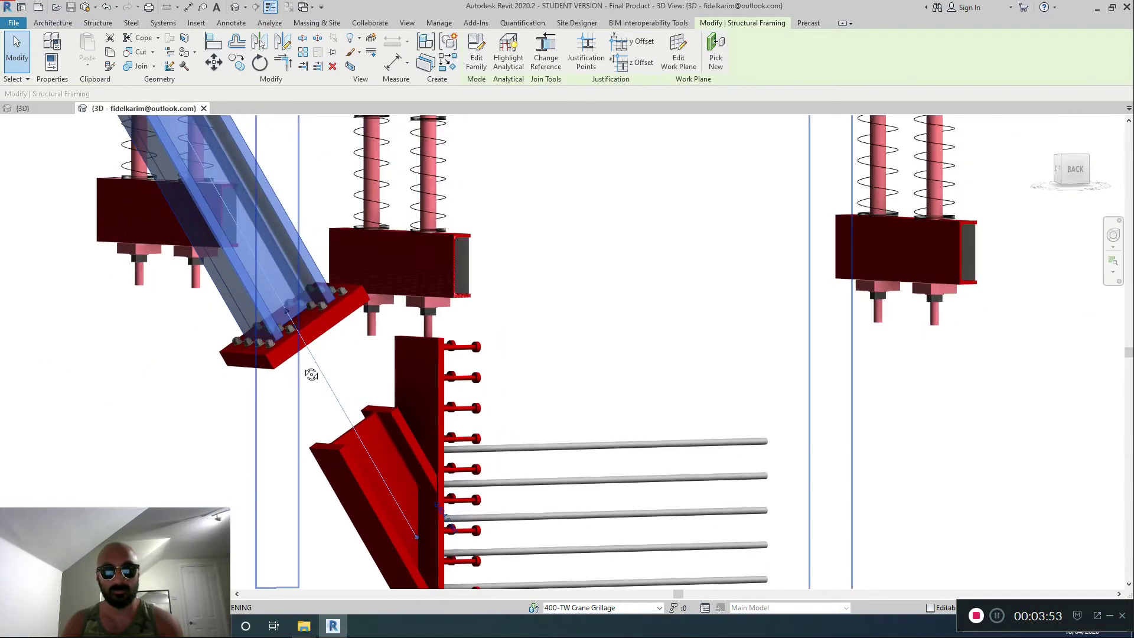
{"action": "key", "text": "ctrl+z"}
- Move the front strut's lower end and its bolted plate slightly up along the strut axis, and clear the selection
{"action": "scroll", "coordinate": [309, 375], "scroll_direction": "down", "scroll_amount": 3}
{"action": "middle_click_drag", "start_coordinate": [229, 385], "coordinate": [595, 399], "text": "shift"}
{"action": "left_click", "coordinate": [593, 383]}
{"action": "scroll", "coordinate": [540, 413], "scroll_direction": "up", "scroll_amount": 4}
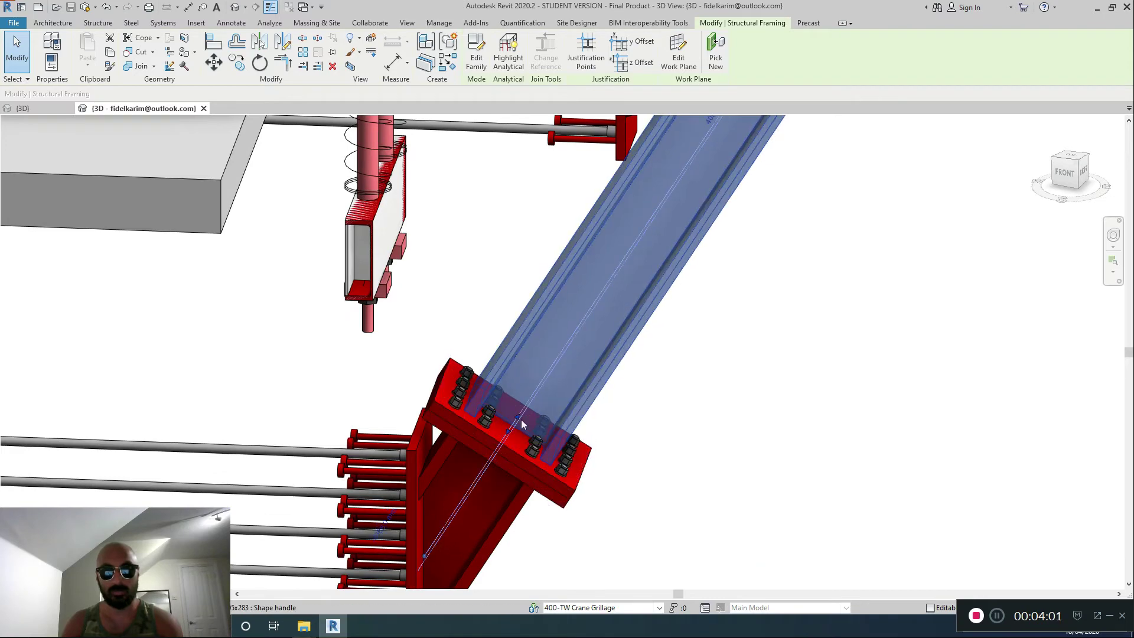
{"action": "left_click_drag", "start_coordinate": [536, 369], "coordinate": [539, 356]}
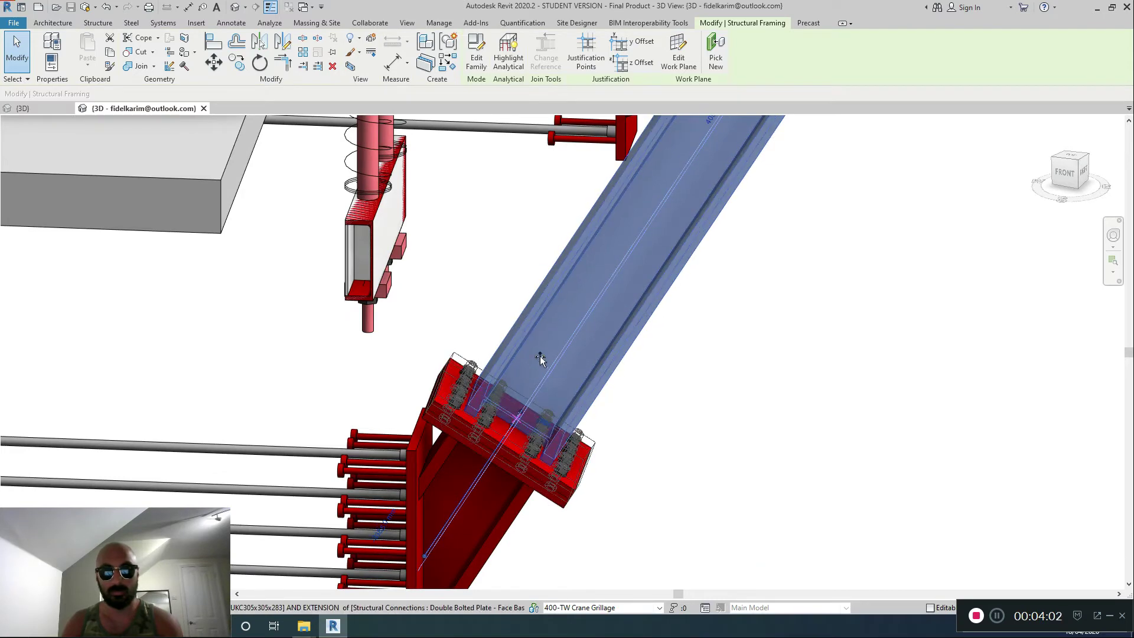
{"action": "left_click", "coordinate": [654, 360]}
- Isolate the web stiffener assembly on the front girder just above the slab, beside the hold-down rods
{"action": "middle_click_drag", "start_coordinate": [652, 362], "coordinate": [599, 362], "text": "shift"}
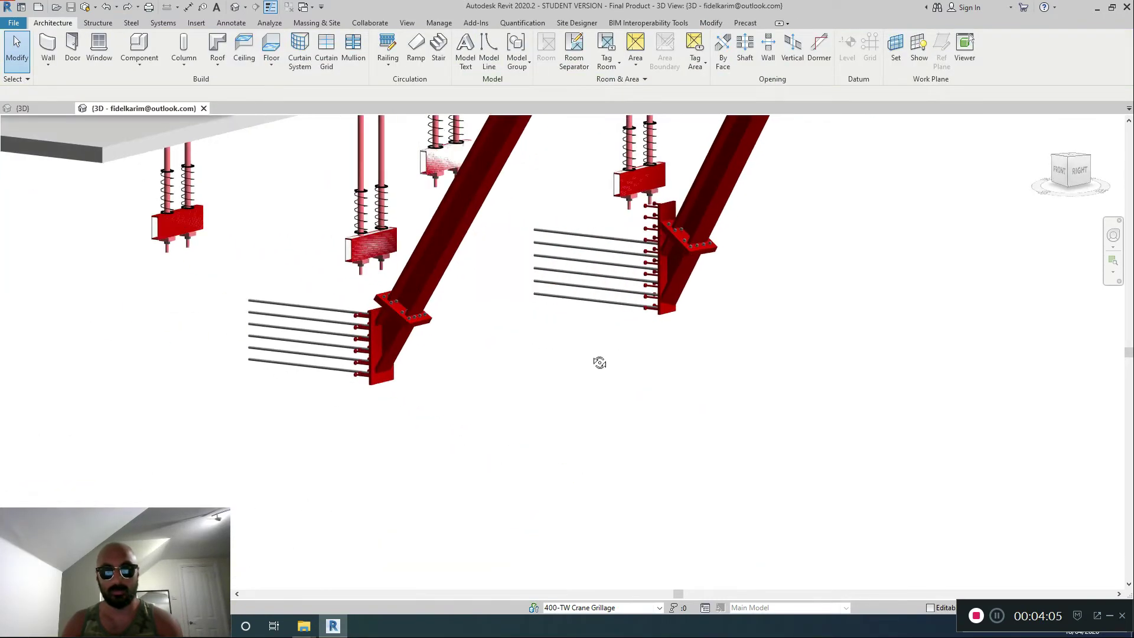
{"action": "scroll", "coordinate": [354, 347], "scroll_direction": "up", "scroll_amount": 2}
{"action": "scroll", "coordinate": [349, 349], "scroll_direction": "down", "scroll_amount": 4}
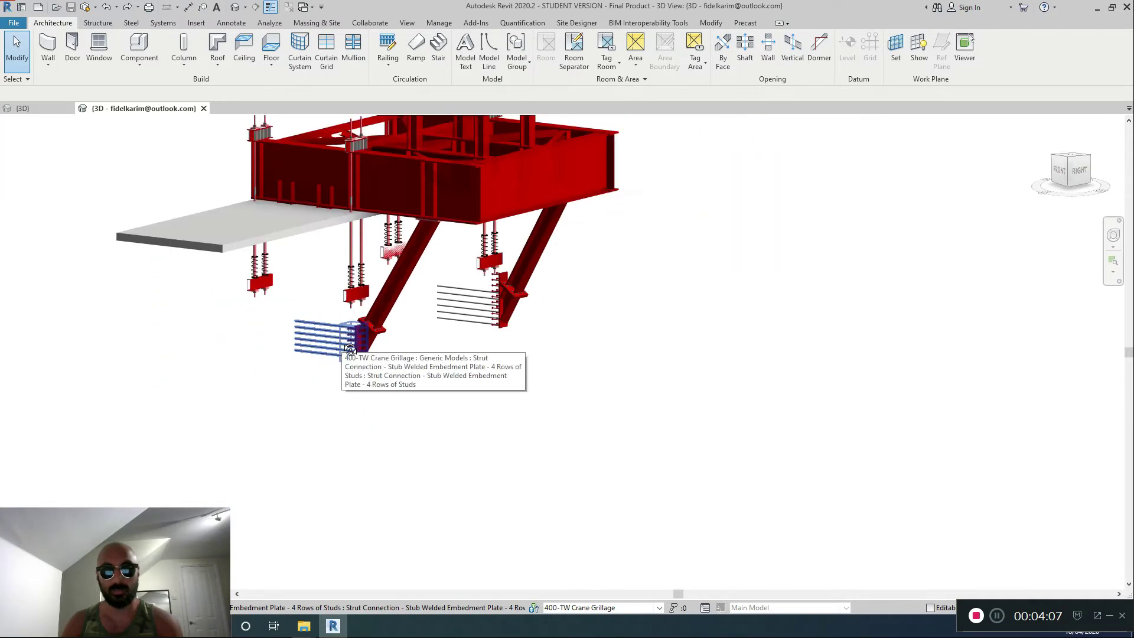
{"action": "middle_click_drag", "start_coordinate": [350, 348], "coordinate": [370, 440], "text": "shift"}
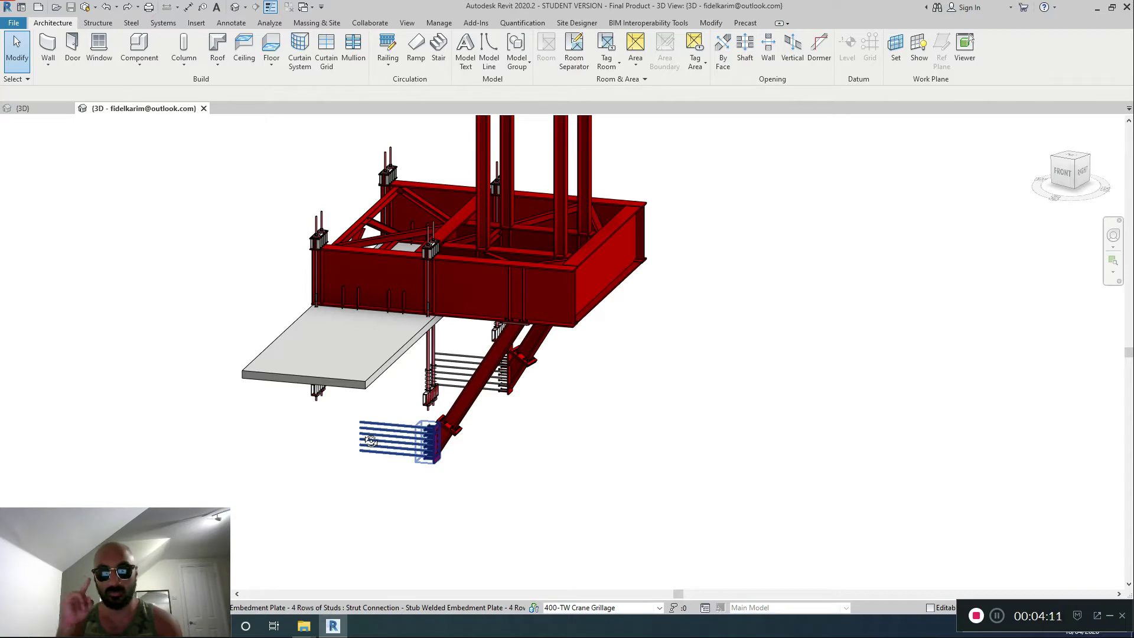
{"action": "scroll", "coordinate": [413, 384], "scroll_direction": "up", "scroll_amount": 5}
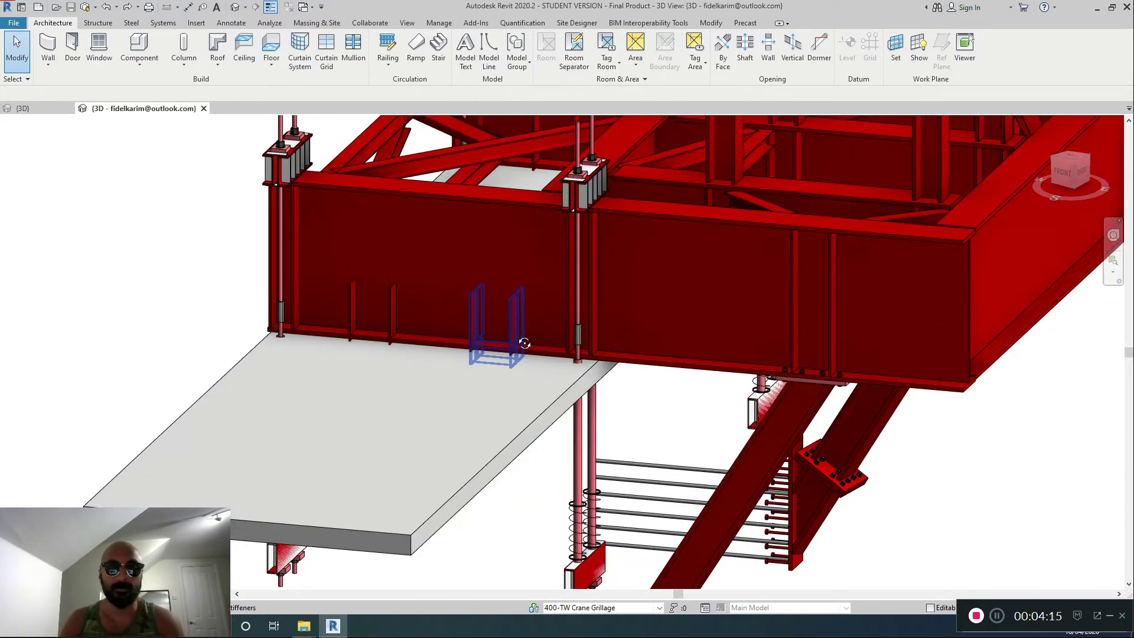
{"action": "left_click", "coordinate": [519, 338]}
{"action": "key", "text": "h"}
{"action": "key", "text": "i"}
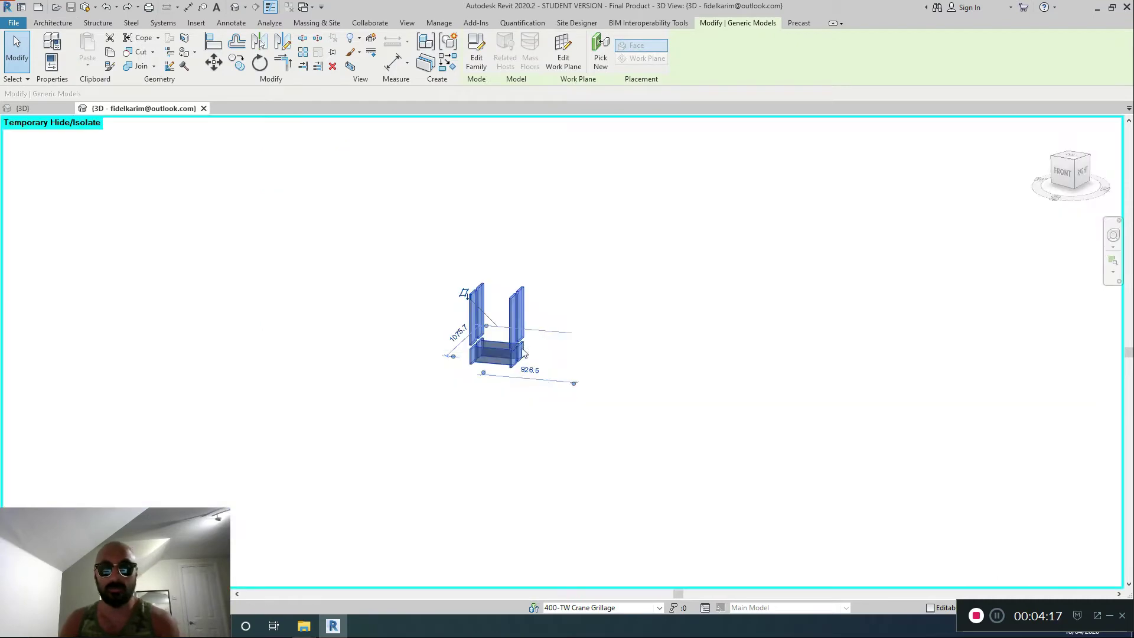
- Examine the isolated stiffener plates from the front and above, and reset the temporary isolation
{"action": "middle_click_drag", "start_coordinate": [487, 478], "coordinate": [527, 430], "text": "shift"}
{"action": "key", "text": "Escape"}
{"action": "middle_click_drag", "start_coordinate": [593, 293], "coordinate": [640, 457], "text": "shift"}
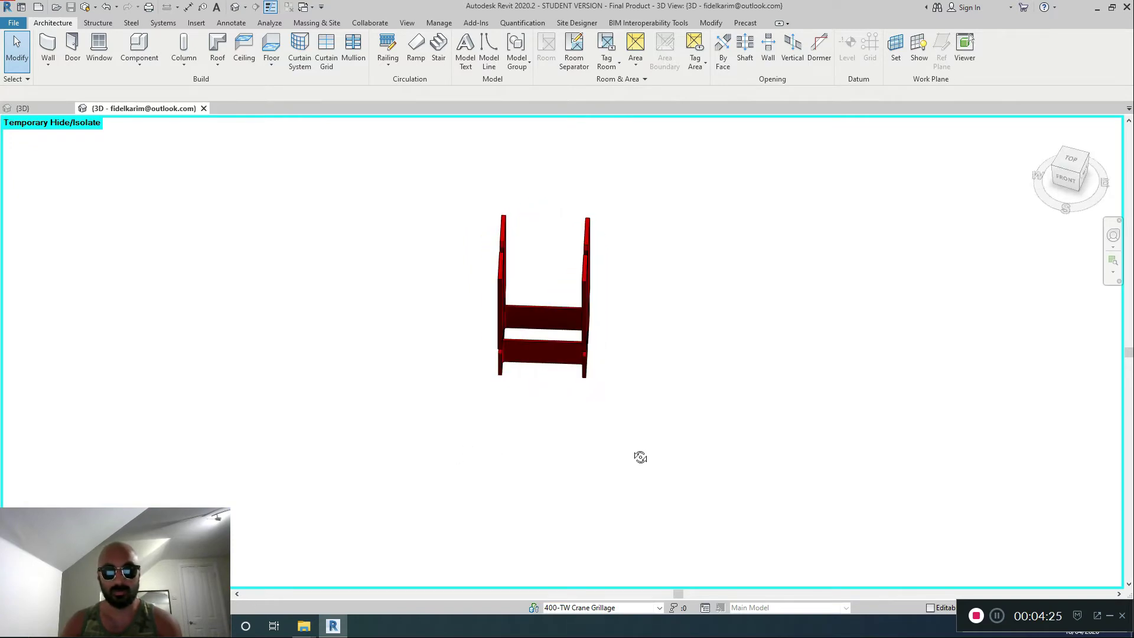
{"action": "key", "text": "h"}
{"action": "key", "text": "r"}
{"action": "scroll", "coordinate": [640, 457], "scroll_direction": "down", "scroll_amount": 3}
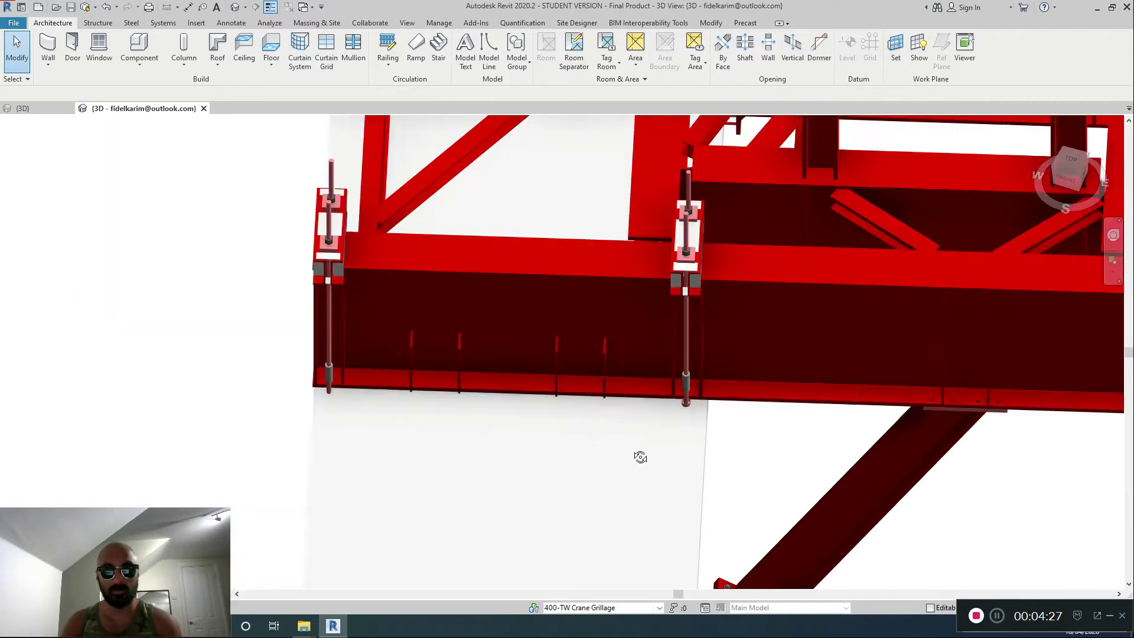
- Select the bolted plate group joining the strut's top to the girder's bottom flange and inspect it from the side
{"action": "middle_click_drag", "start_coordinate": [610, 473], "coordinate": [552, 231], "text": "shift"}
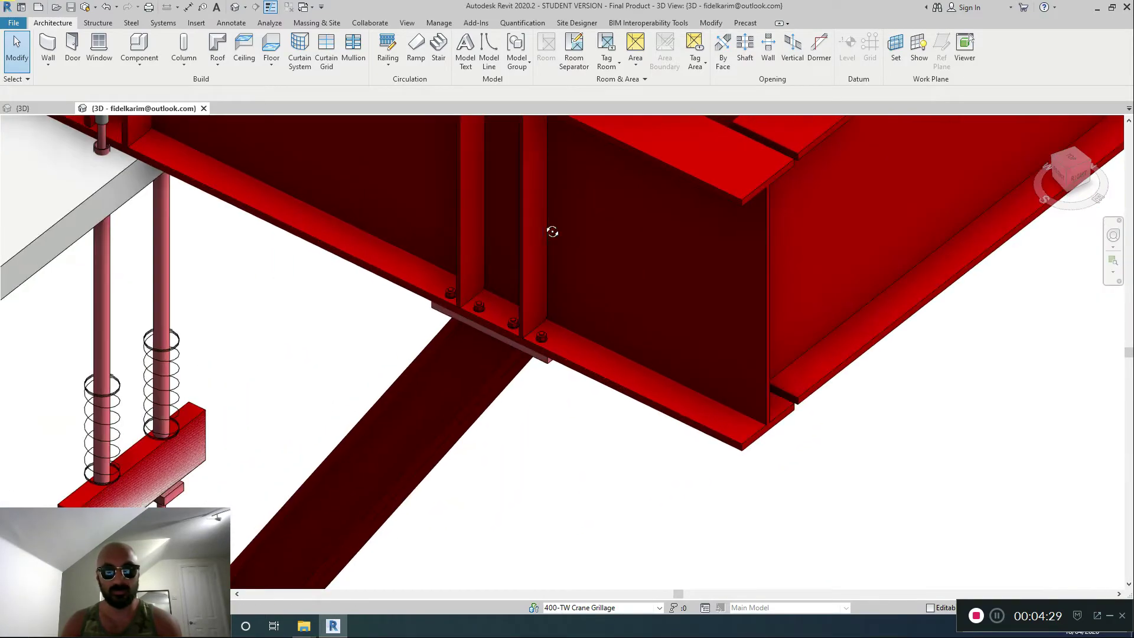
{"action": "left_click", "coordinate": [521, 353]}
{"action": "middle_click_drag", "start_coordinate": [521, 354], "coordinate": [494, 415], "text": "shift"}
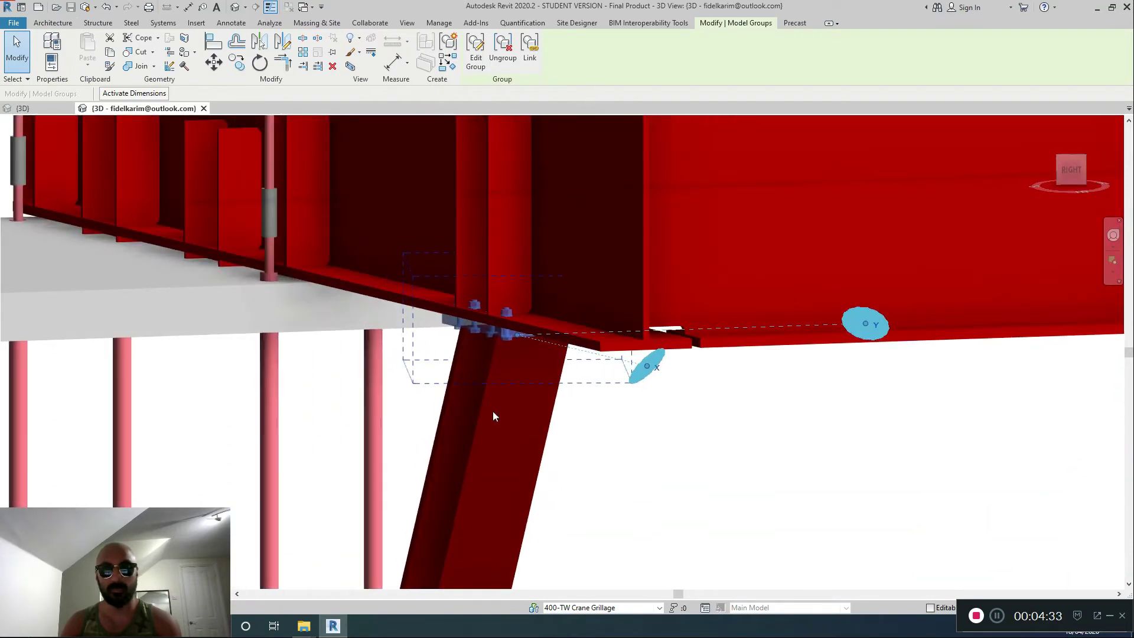
{"action": "scroll", "coordinate": [495, 417], "scroll_direction": "down", "scroll_amount": 5}
{"action": "middle_click_drag", "start_coordinate": [812, 343], "coordinate": [981, 549], "text": "shift"}
- Ungroup the hold-down assembly on the girder next to the strut connection
{"action": "middle_click_drag", "start_coordinate": [475, 279], "coordinate": [468, 419]}
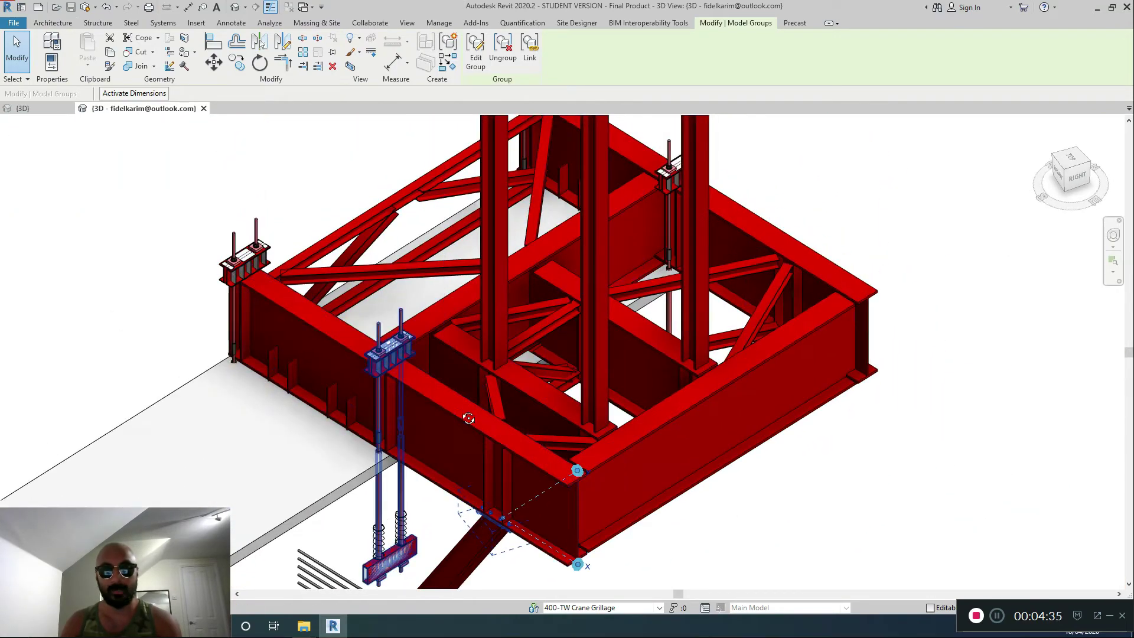
{"action": "scroll", "coordinate": [469, 417], "scroll_direction": "up", "scroll_amount": 3}
{"action": "key", "text": "u"}
{"action": "key", "text": "g"}
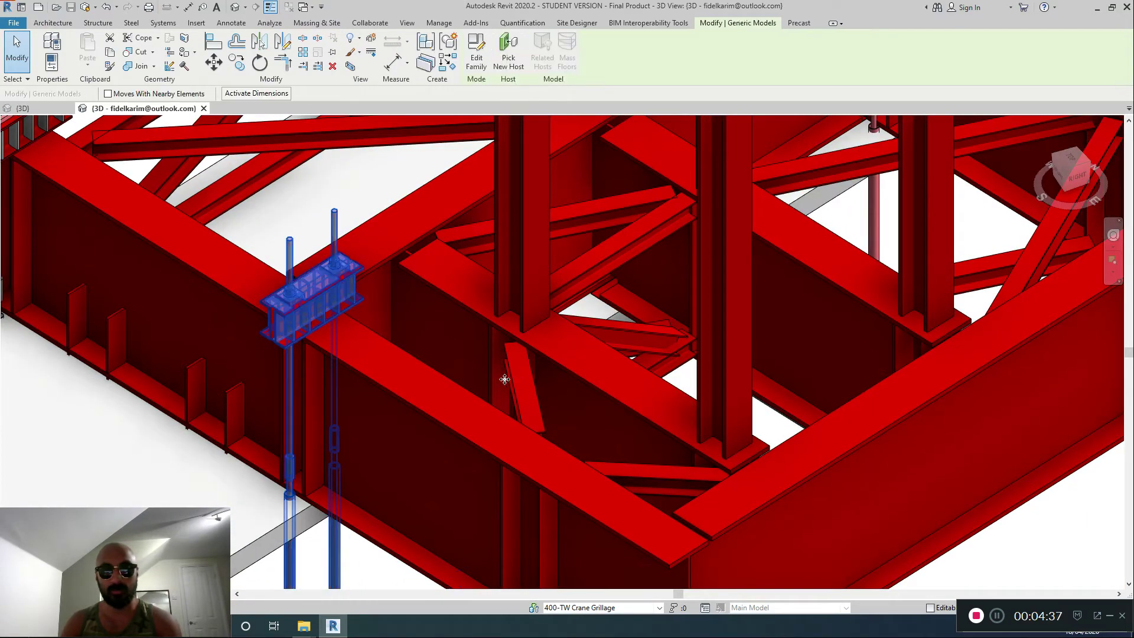
- Select the diagonal brace between the mast legs and examine the grillage's bracing layout around it
{"action": "left_click", "coordinate": [634, 332]}
{"action": "middle_click_drag", "start_coordinate": [634, 332], "coordinate": [453, 393], "text": "shift"}
{"action": "scroll", "coordinate": [767, 316], "scroll_direction": "up", "scroll_amount": 2}
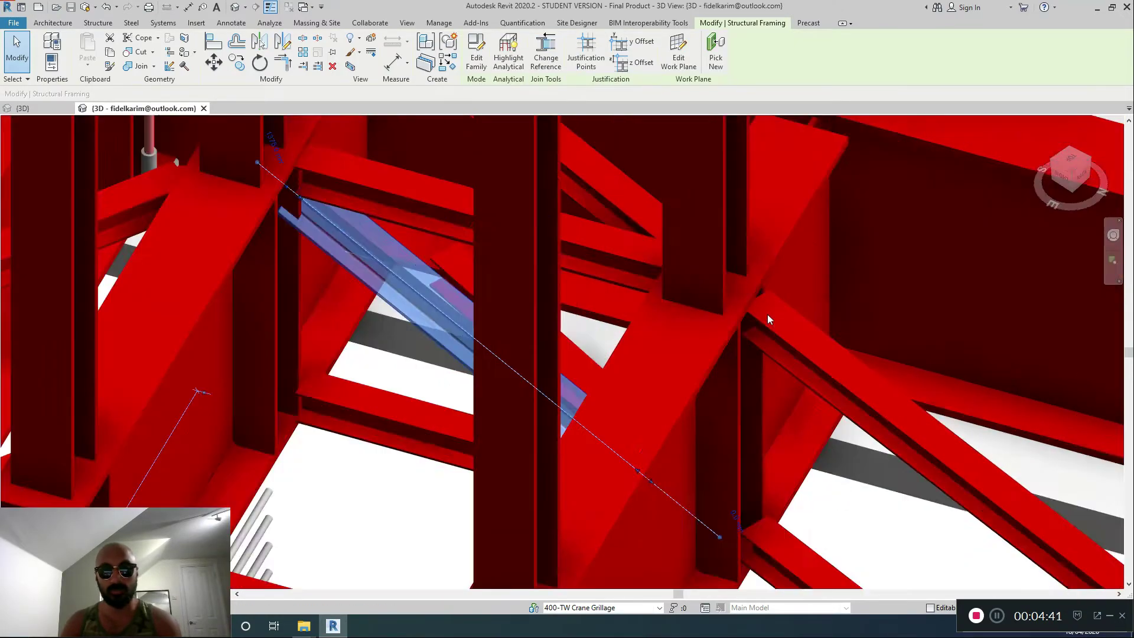
{"action": "scroll", "coordinate": [767, 319], "scroll_direction": "down", "scroll_amount": 6}
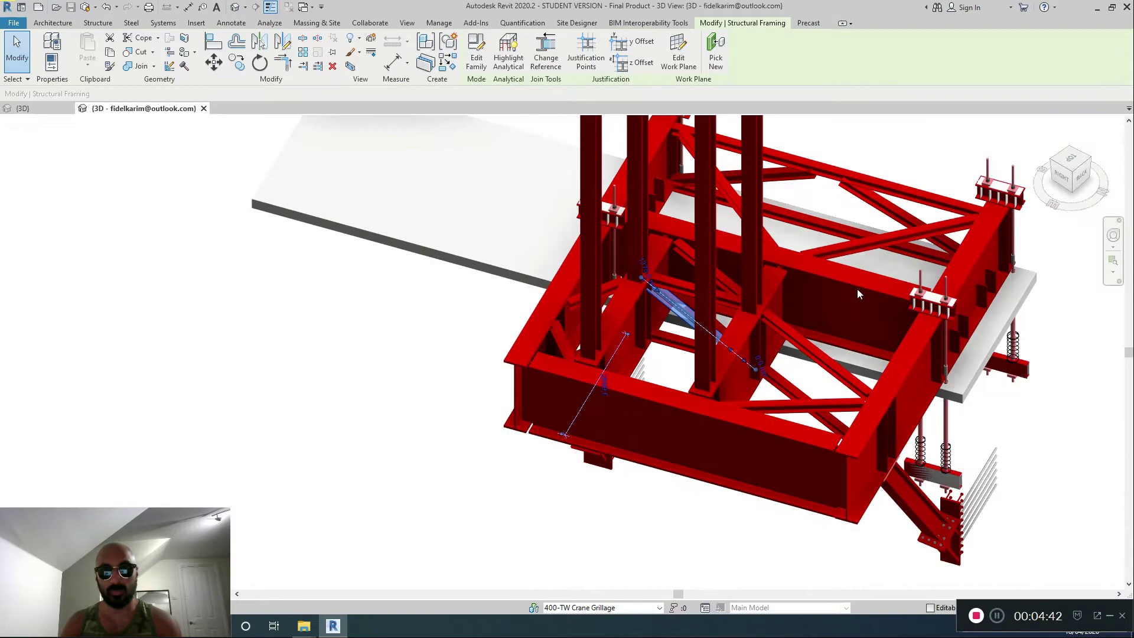
{"action": "middle_click_drag", "start_coordinate": [857, 289], "coordinate": [762, 414], "text": "shift"}
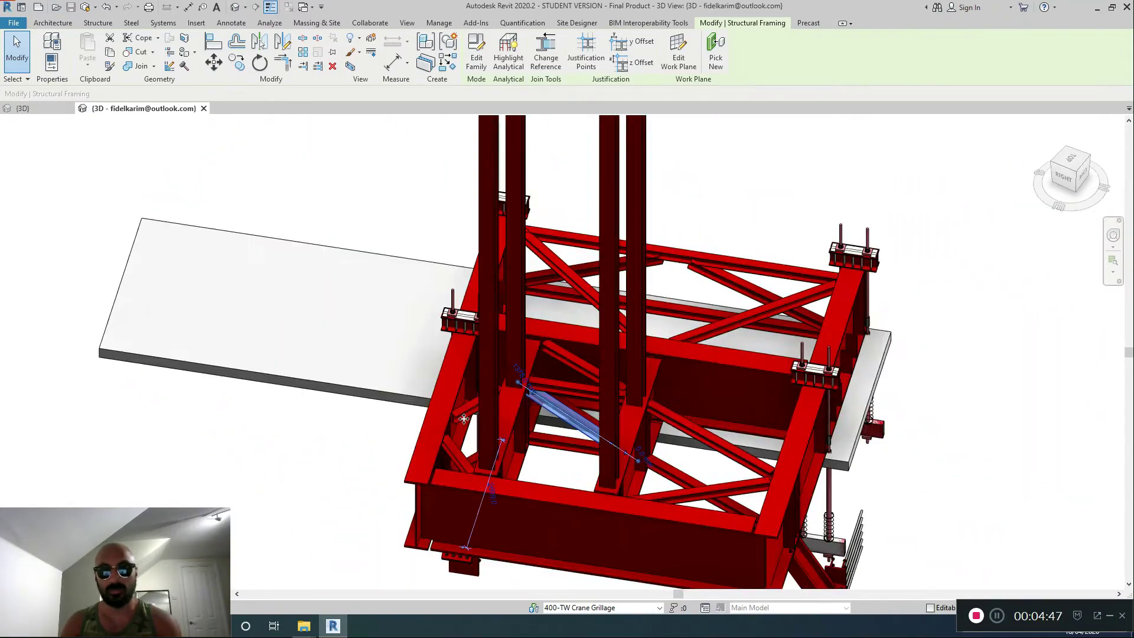
{"action": "middle_click_drag", "start_coordinate": [464, 325], "coordinate": [1076, 127], "text": "shift"}
- Select the hold-down assembly at the girder's outer corner and examine how its rods pass through the slab
{"action": "scroll", "coordinate": [651, 372], "scroll_direction": "up", "scroll_amount": 3}
{"action": "scroll", "coordinate": [464, 195], "scroll_direction": "up", "scroll_amount": 3}
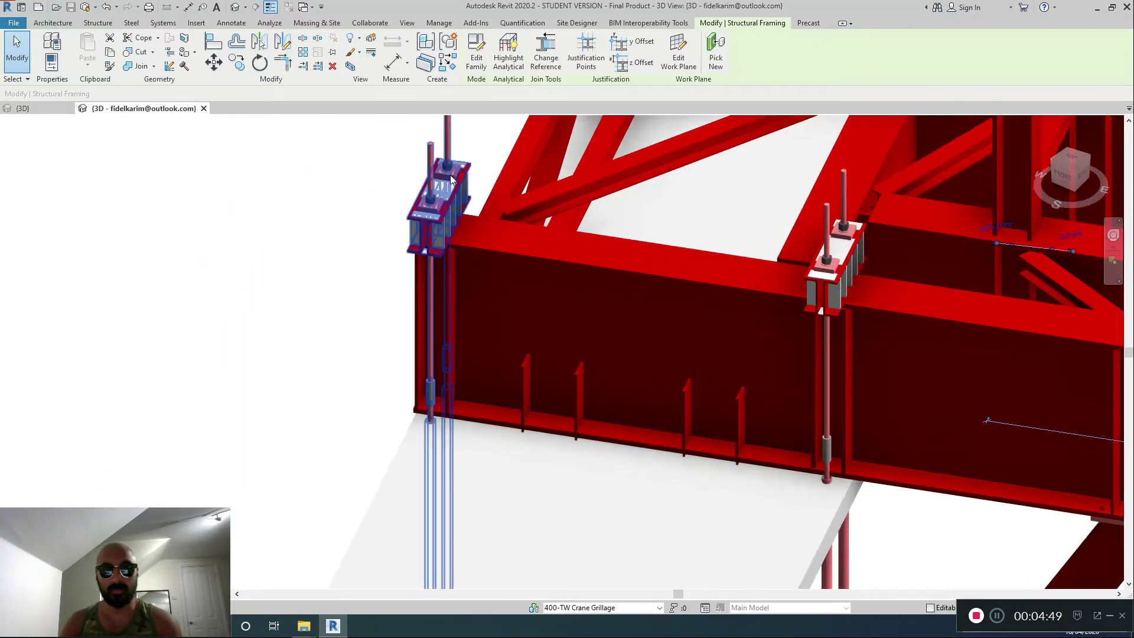
{"action": "left_click", "coordinate": [411, 232]}
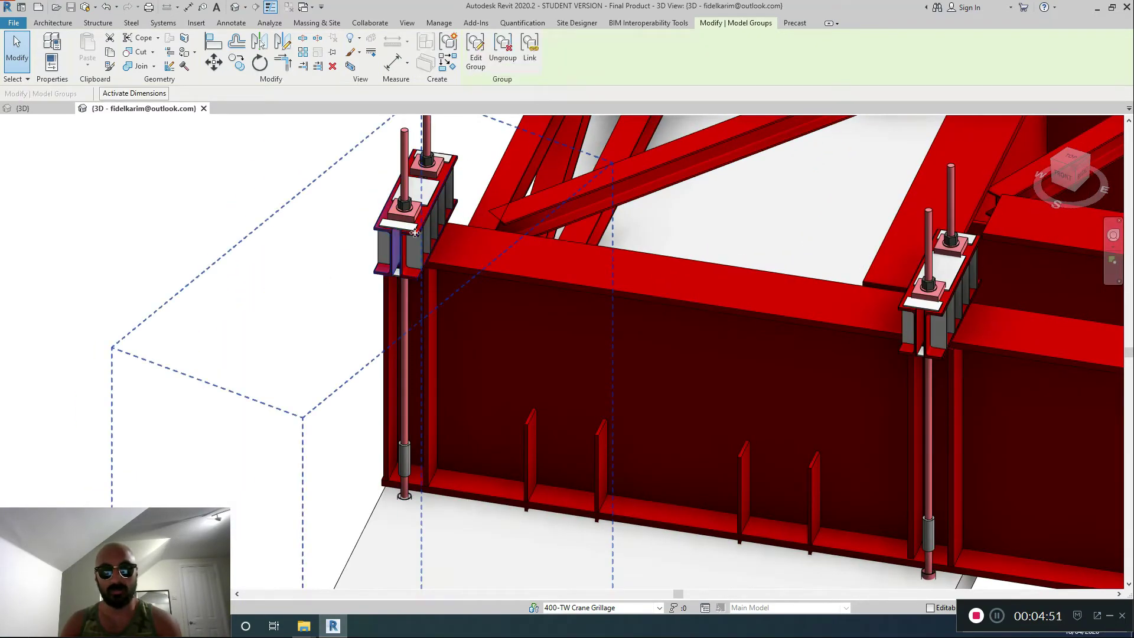
{"action": "left_click", "coordinate": [415, 232]}
{"action": "middle_click_drag", "start_coordinate": [415, 232], "coordinate": [479, 420], "text": "shift"}
{"action": "scroll", "coordinate": [630, 327], "scroll_direction": "down", "scroll_amount": 3}
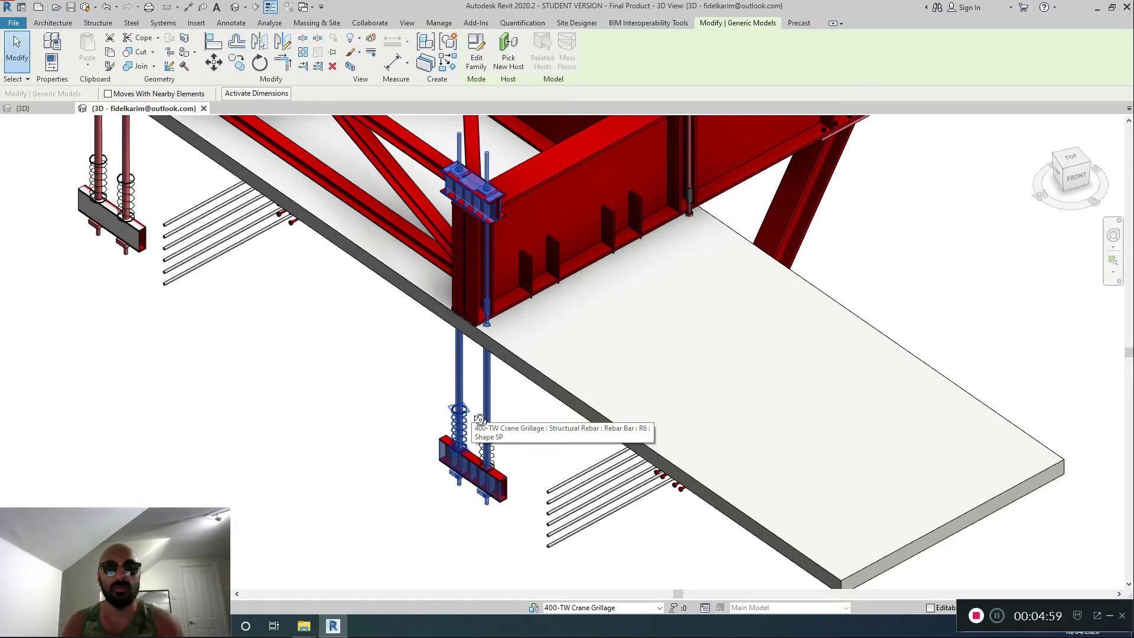
{"action": "middle_click_drag", "start_coordinate": [310, 387], "coordinate": [286, 437]}
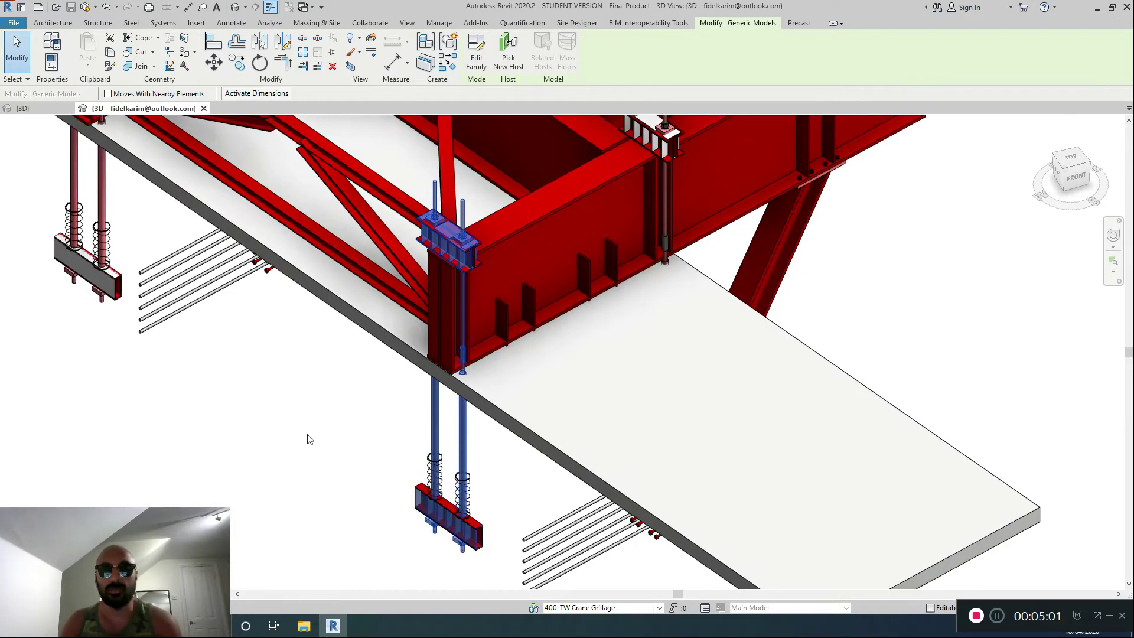
- Clear the selection and inspect the hold-down's lower channel beam and spiral reinforcement beneath the slab
{"action": "left_click", "coordinate": [332, 451]}
{"action": "scroll", "coordinate": [432, 532], "scroll_direction": "up", "scroll_amount": 2}
{"action": "scroll", "coordinate": [519, 543], "scroll_direction": "up", "scroll_amount": 2}
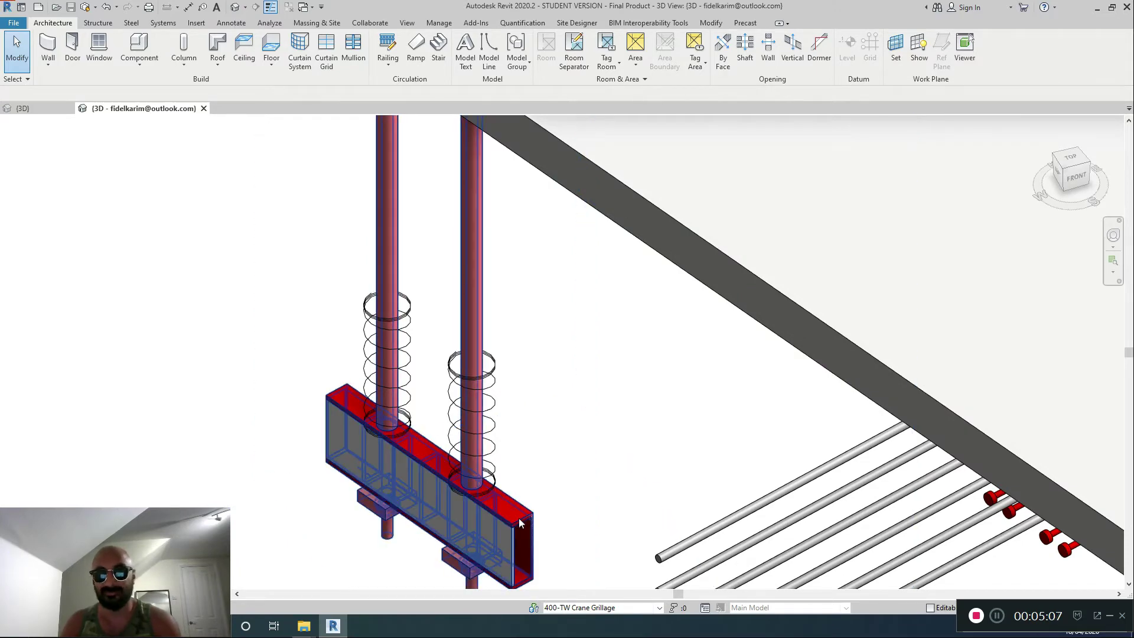
{"action": "scroll", "coordinate": [518, 519], "scroll_direction": "down", "scroll_amount": 5}
{"action": "scroll", "coordinate": [524, 525], "scroll_direction": "up", "scroll_amount": 1}
{"action": "middle_click_drag", "start_coordinate": [525, 513], "coordinate": [523, 522]}
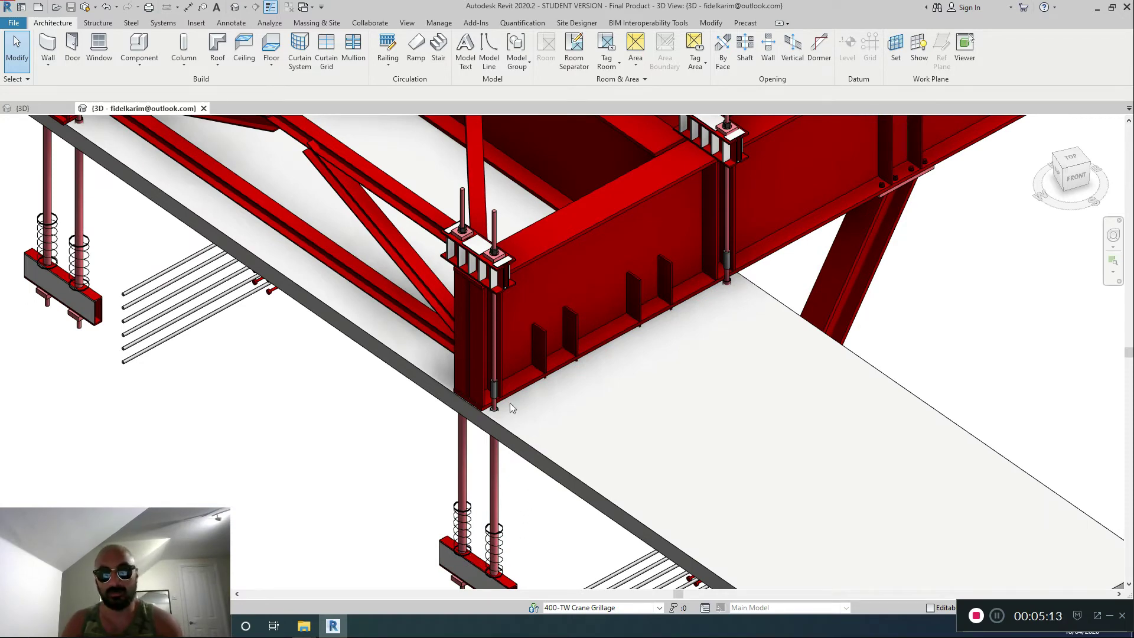
- Inspect the top of the corner hold-down, selecting a rod nut and the stiffened beam beneath the bearing plates
{"action": "scroll", "coordinate": [473, 204], "scroll_direction": "up", "scroll_amount": 5}
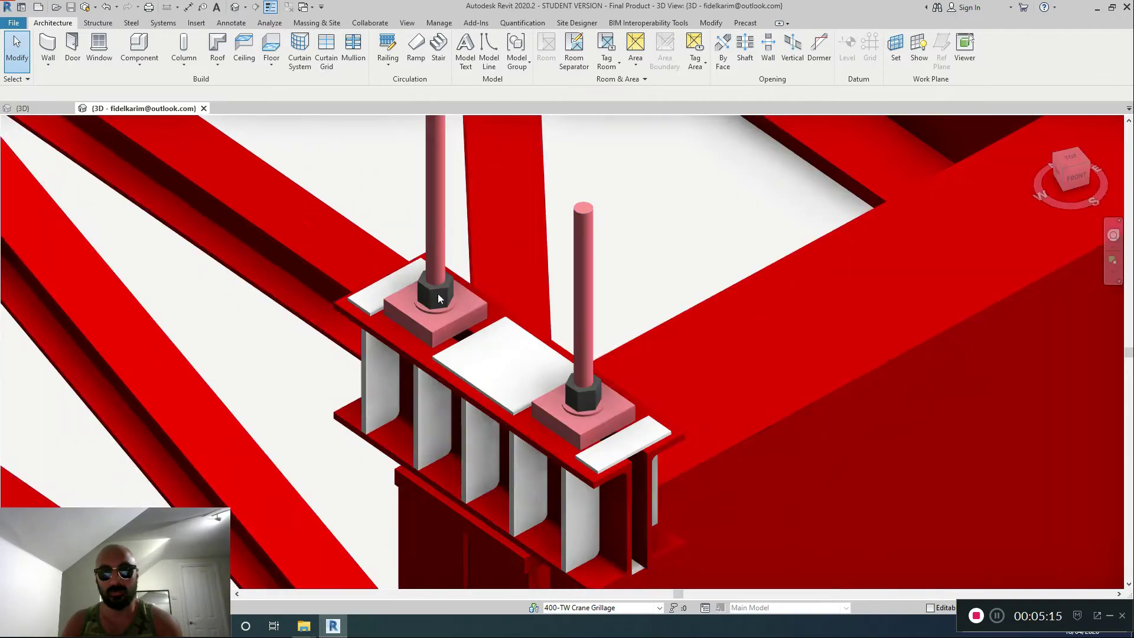
{"action": "scroll", "coordinate": [448, 319], "scroll_direction": "up", "scroll_amount": 3}
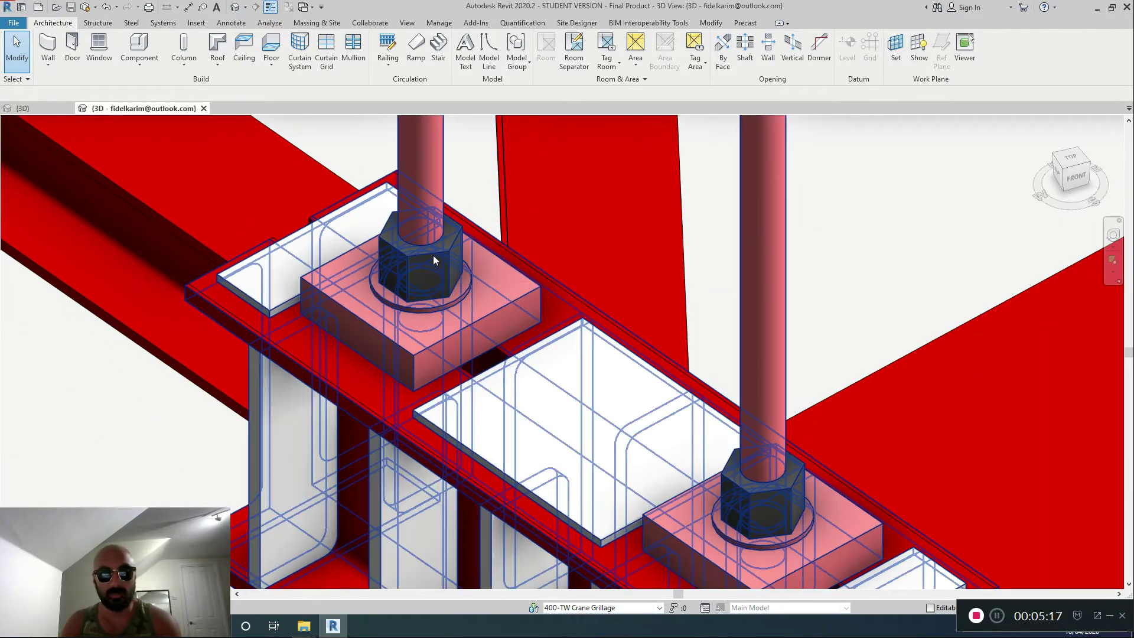
{"action": "left_click", "coordinate": [433, 258]}
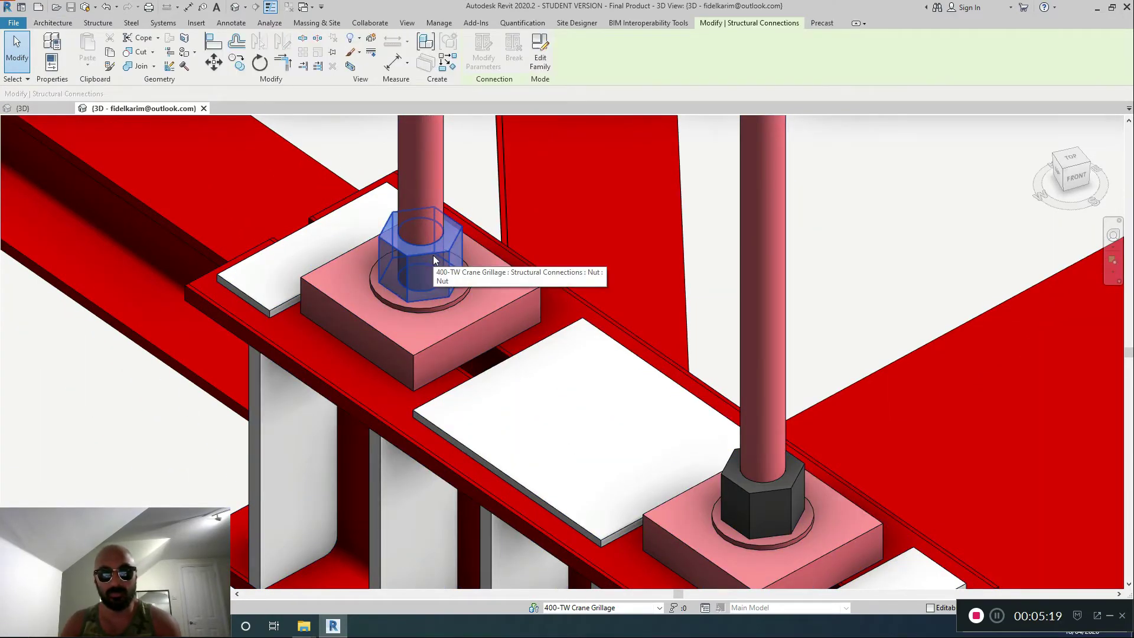
{"action": "scroll", "coordinate": [572, 426], "scroll_direction": "down", "scroll_amount": 6}
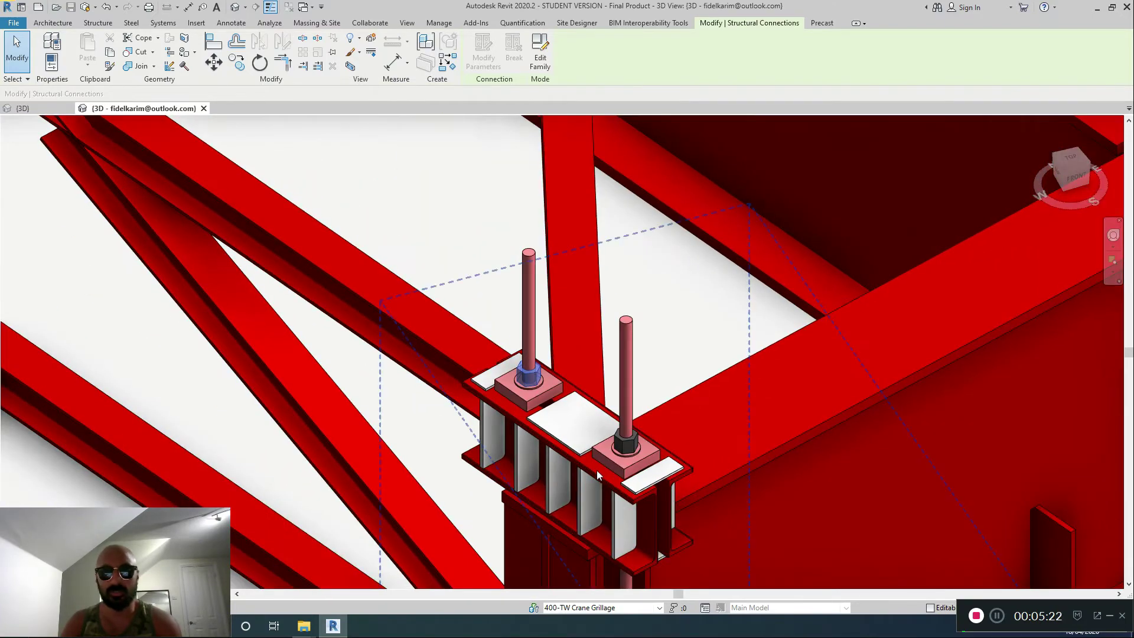
{"action": "left_click", "coordinate": [598, 471]}
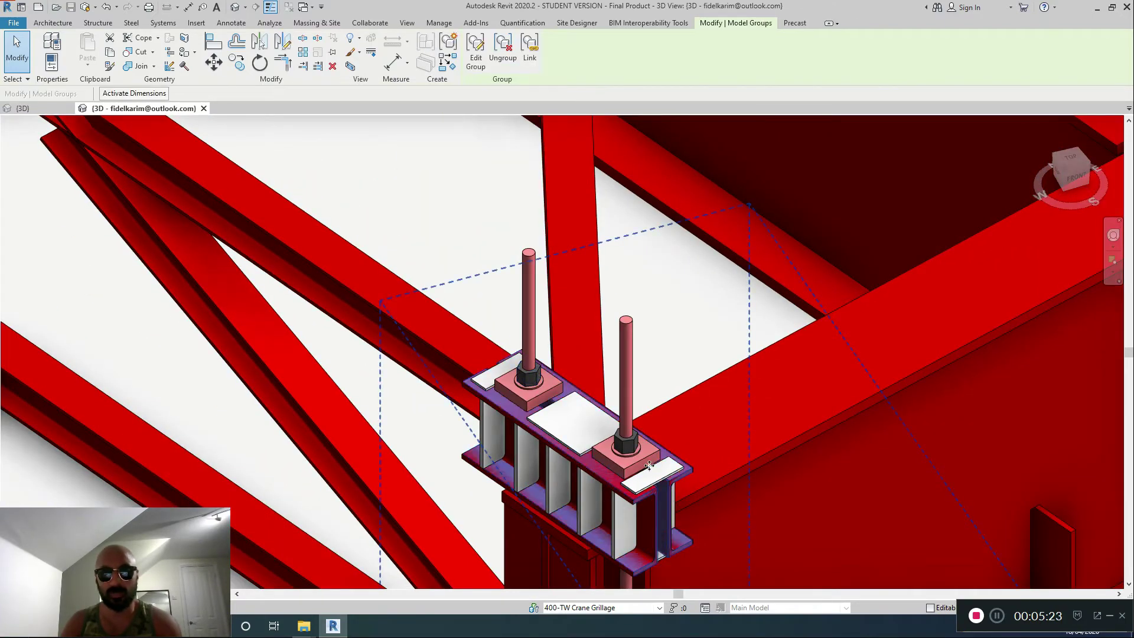
{"action": "middle_click_drag", "start_coordinate": [649, 465], "coordinate": [497, 279]}
- Clear the selection and examine how the crane mast is tied back at its collar levels
{"action": "scroll", "coordinate": [496, 279], "scroll_direction": "down", "scroll_amount": 5}
{"action": "middle_click_drag", "start_coordinate": [497, 323], "coordinate": [512, 406], "text": "shift"}
{"action": "middle_click_drag", "start_coordinate": [433, 413], "coordinate": [268, 564], "text": "shift"}
{"action": "key", "text": "Escape"}
{"action": "scroll", "coordinate": [548, 315], "scroll_direction": "down", "scroll_amount": 9}
{"action": "scroll", "coordinate": [544, 325], "scroll_direction": "up", "scroll_amount": 5}
{"action": "middle_click_drag", "start_coordinate": [375, 381], "coordinate": [561, 337], "text": "shift"}
{"action": "scroll", "coordinate": [444, 296], "scroll_direction": "up", "scroll_amount": 6}
{"action": "middle_click_drag", "start_coordinate": [466, 380], "coordinate": [357, 463]}
{"action": "scroll", "coordinate": [357, 463], "scroll_direction": "down", "scroll_amount": 5}
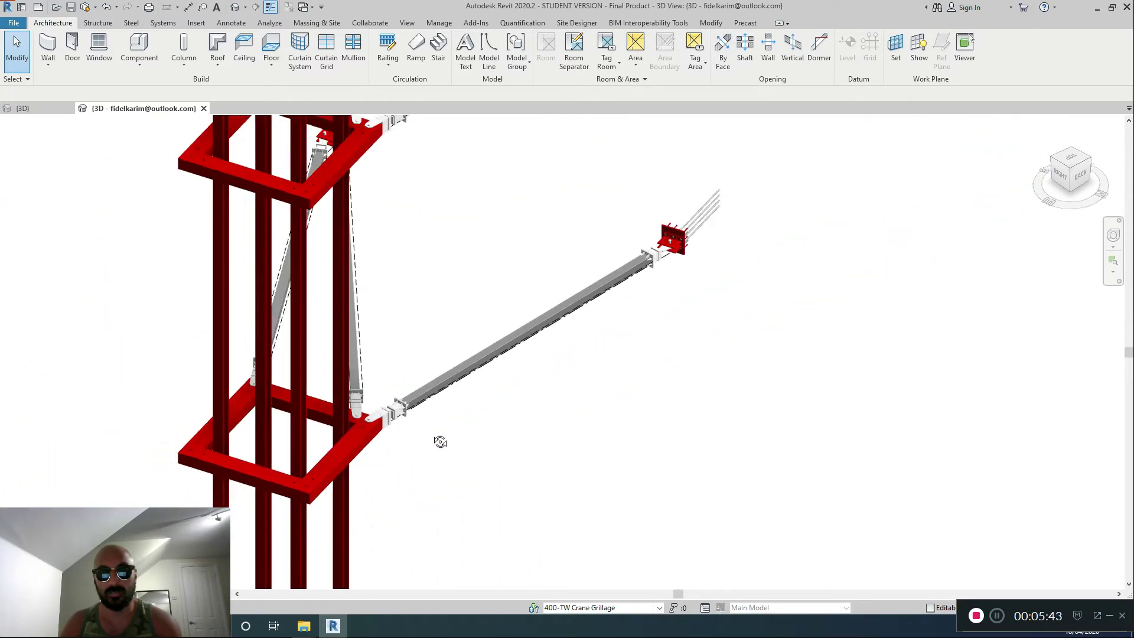
- Select the TC2A Terex crane ties, collar and connection group, deselect it, and examine the single tie along its length
{"action": "middle_click_drag", "start_coordinate": [437, 441], "coordinate": [220, 405], "text": "shift"}
{"action": "scroll", "coordinate": [271, 347], "scroll_direction": "up", "scroll_amount": 5}
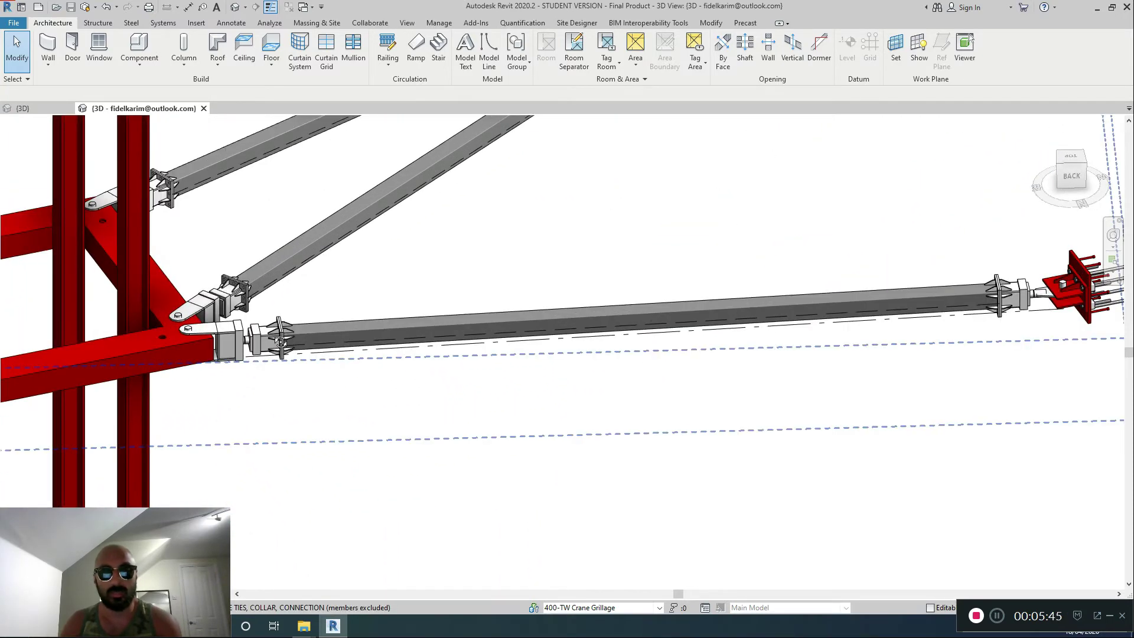
{"action": "left_click", "coordinate": [290, 330]}
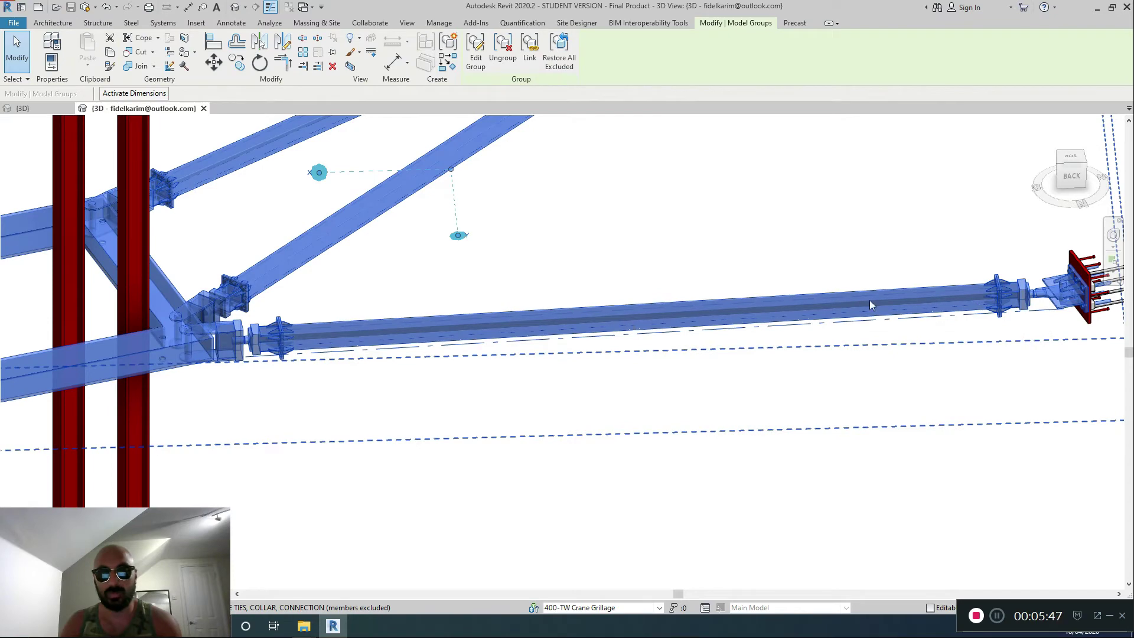
{"action": "left_click", "coordinate": [488, 294]}
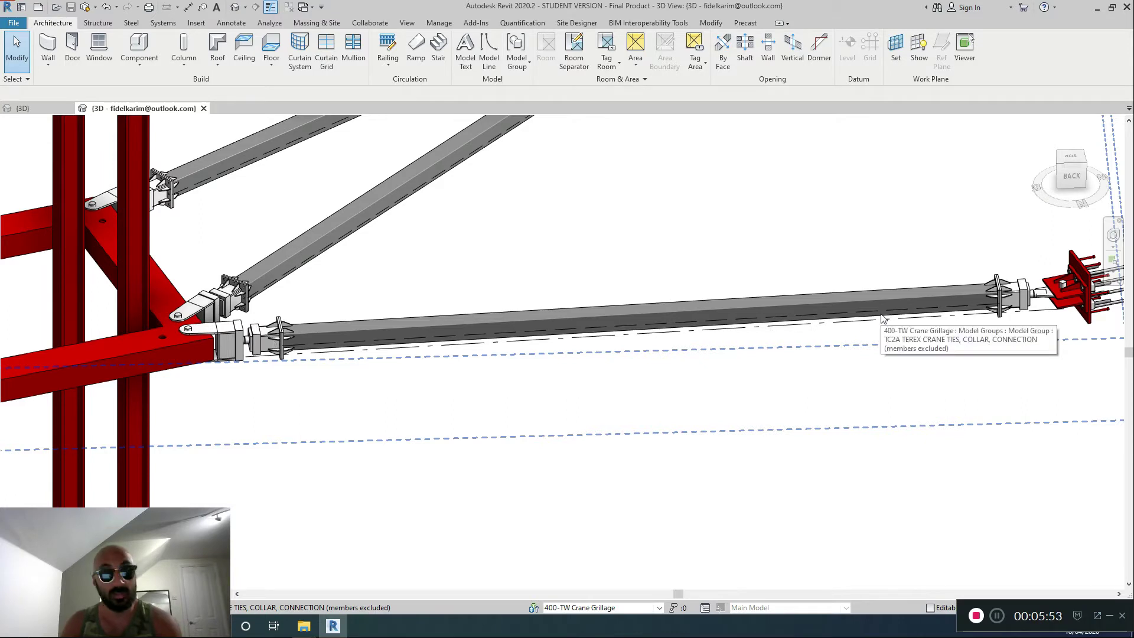
{"action": "middle_click_drag", "start_coordinate": [919, 347], "coordinate": [881, 384]}
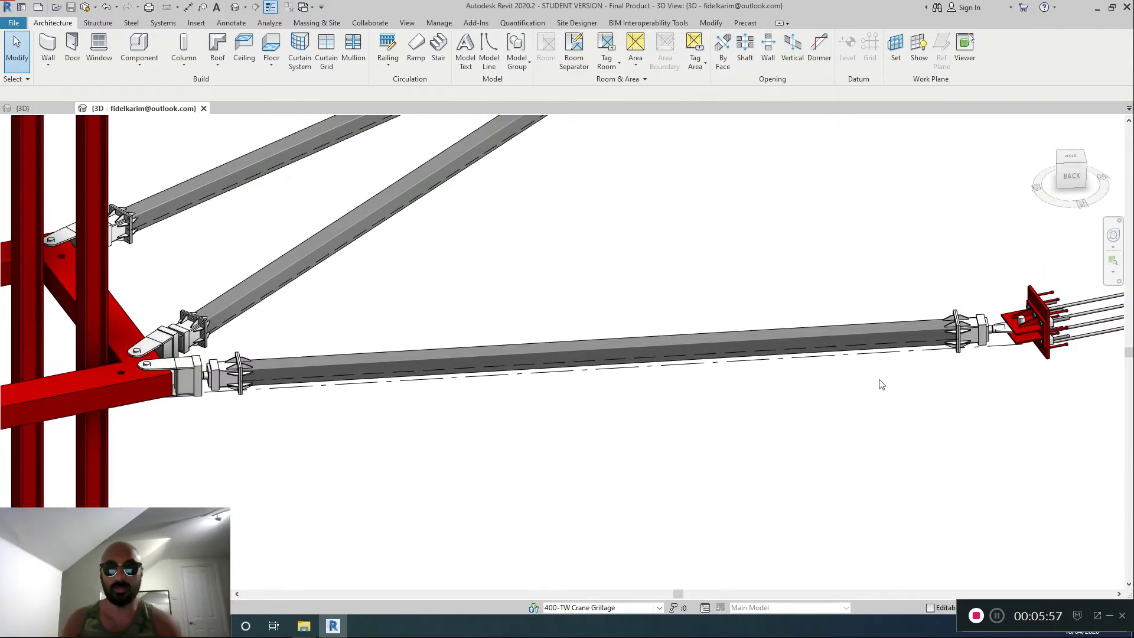
{"action": "middle_click_drag", "start_coordinate": [1001, 310], "coordinate": [945, 345]}
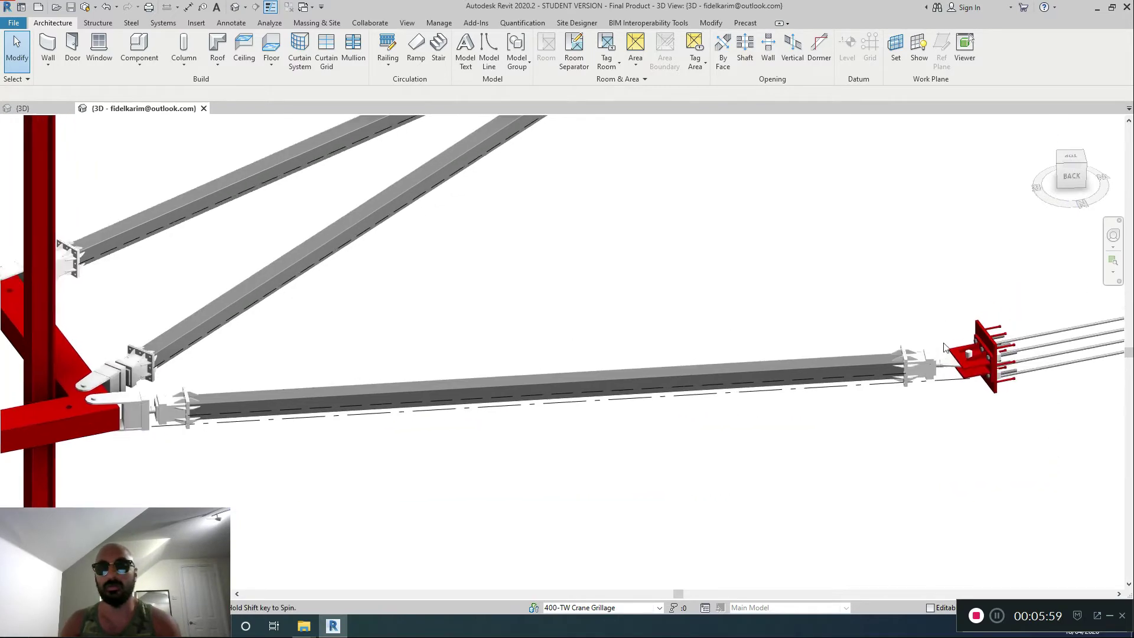
{"action": "mouse_move", "coordinate": [874, 370]}
{"action": "middle_mouse_down", "text": "shift"}
{"action": "mouse_move", "coordinate": [835, 456]}
{"action": "mouse_move", "coordinate": [826, 391]}
{"action": "mouse_move", "coordinate": [881, 375]}
{"action": "middle_mouse_up", "text": "shift"}
{"action": "scroll", "coordinate": [820, 395], "scroll_direction": "down", "scroll_amount": 1}
{"action": "scroll", "coordinate": [292, 358], "scroll_direction": "up", "scroll_amount": 1}
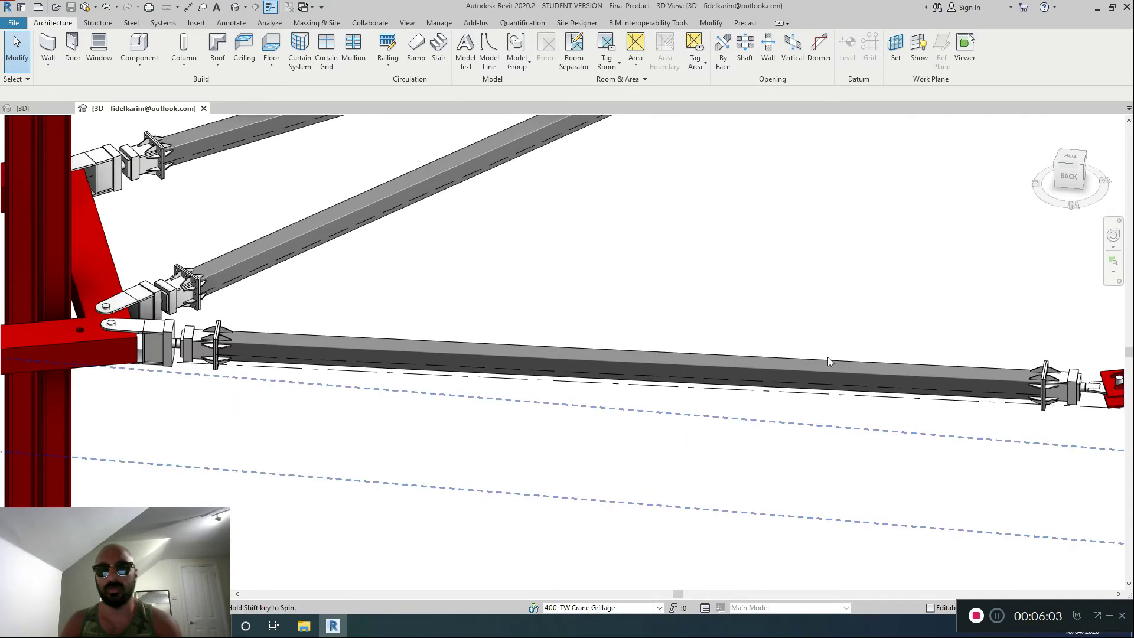
- Select the wall embedment plate at the single tie's end and examine its studs and long anchor rods
{"action": "middle_click_drag", "start_coordinate": [1080, 386], "coordinate": [711, 370]}
{"action": "scroll", "coordinate": [773, 367], "scroll_direction": "up", "scroll_amount": 2}
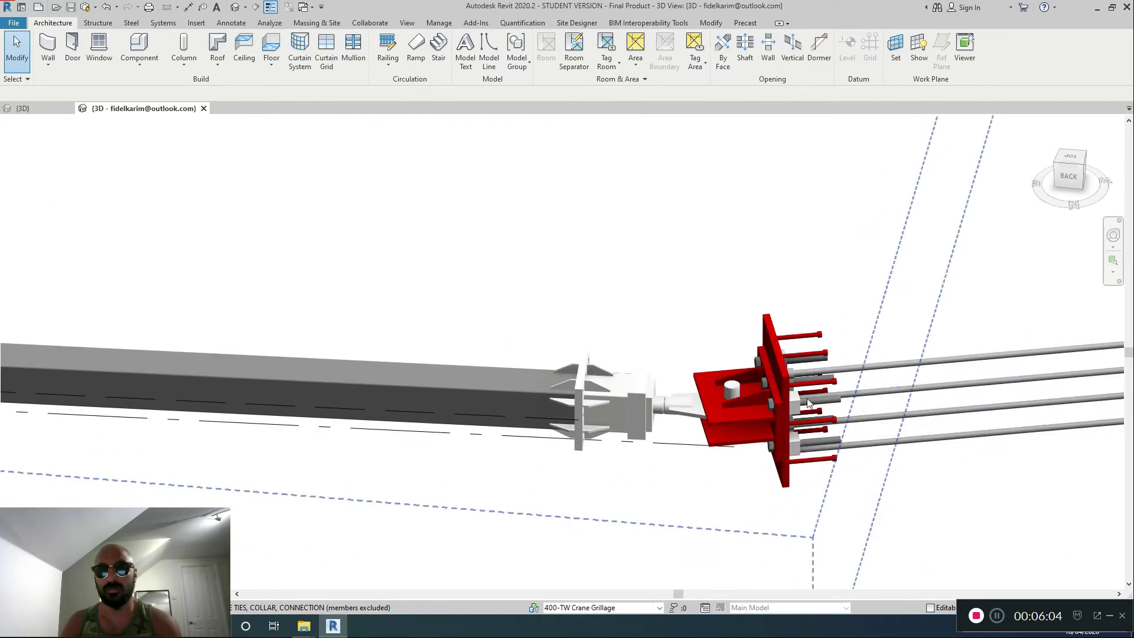
{"action": "left_click", "coordinate": [981, 371]}
{"action": "middle_click_drag", "start_coordinate": [968, 361], "coordinate": [670, 368], "text": "shift"}
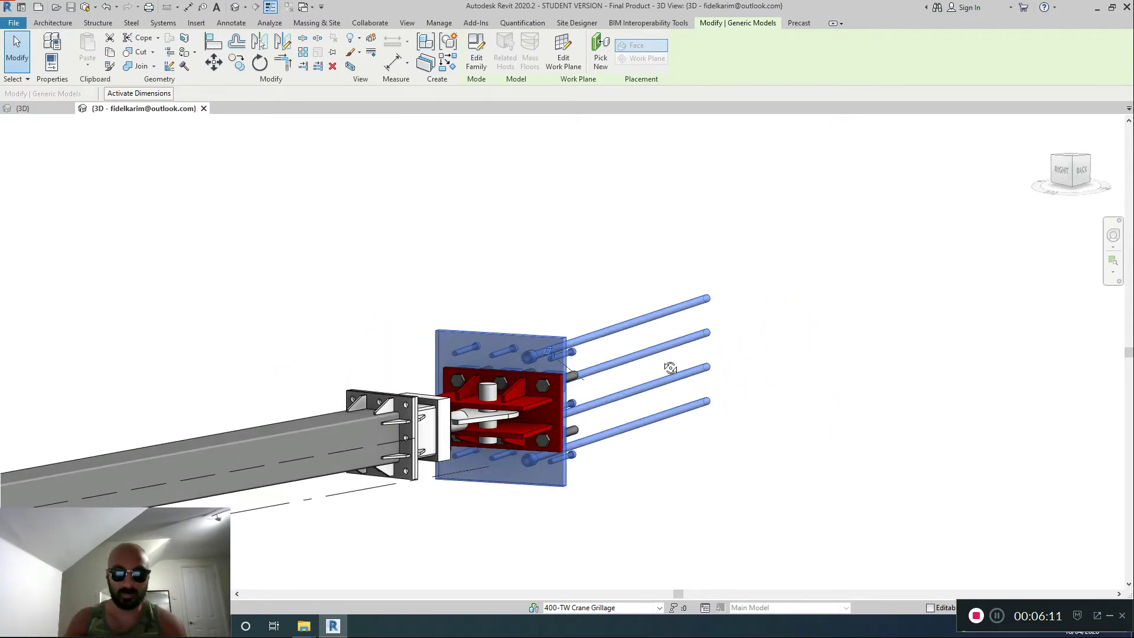
{"action": "middle_click_drag", "start_coordinate": [445, 323], "coordinate": [374, 427], "text": "shift"}
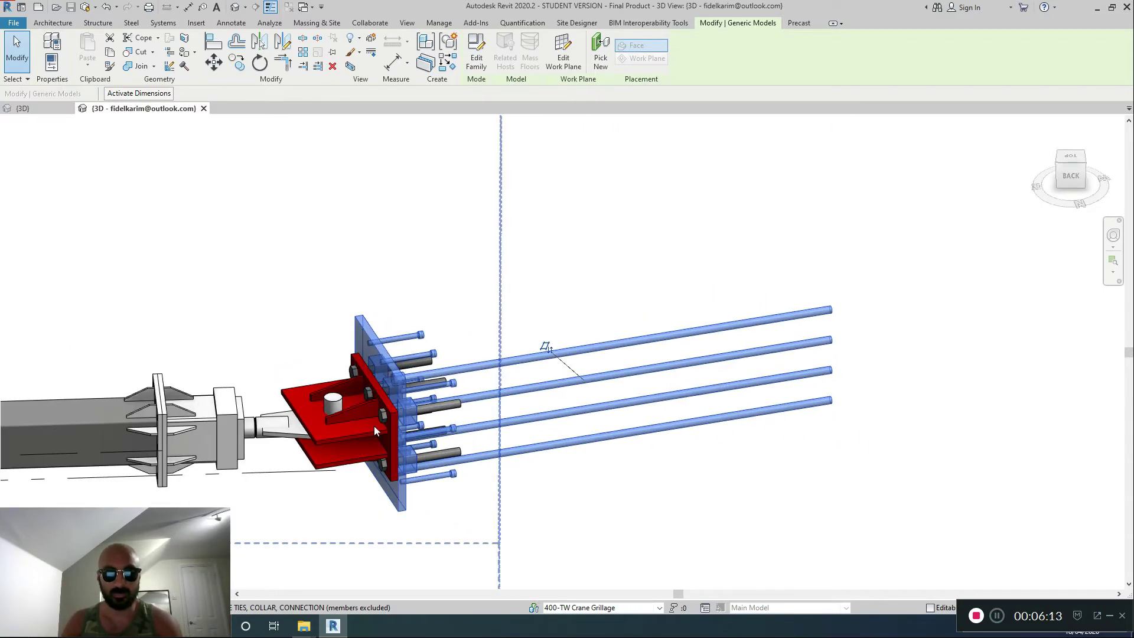
- Select the single crane tie connection bracket and examine how it bolts to the wall embedment plate
{"action": "left_click", "coordinate": [345, 438]}
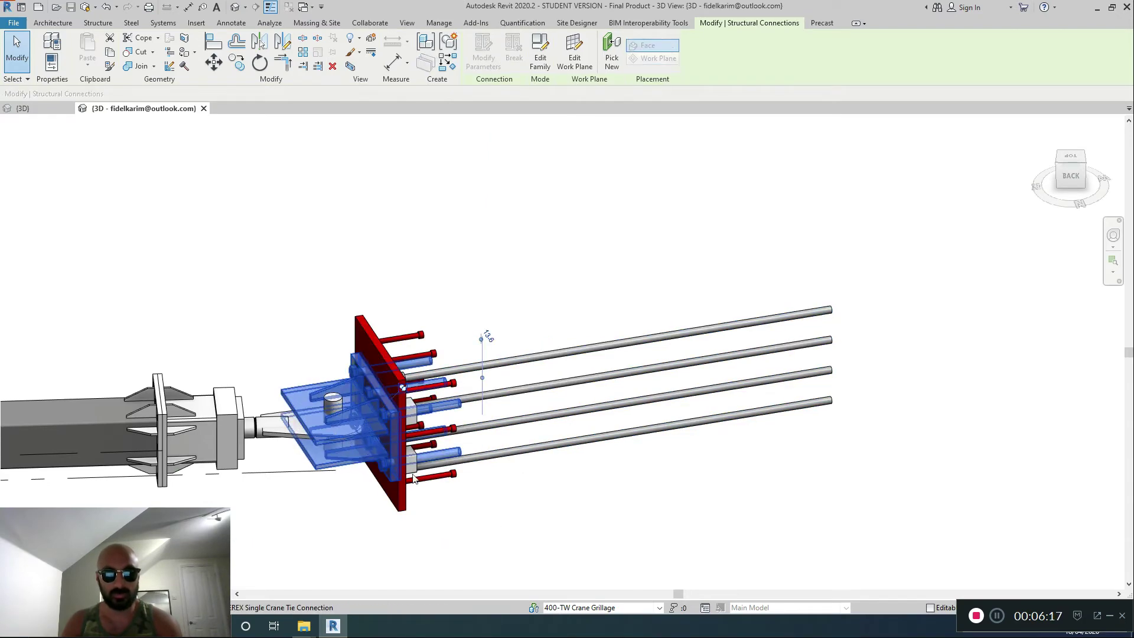
{"action": "left_click", "coordinate": [595, 531]}
{"action": "middle_click_drag", "start_coordinate": [361, 481], "coordinate": [428, 467]}
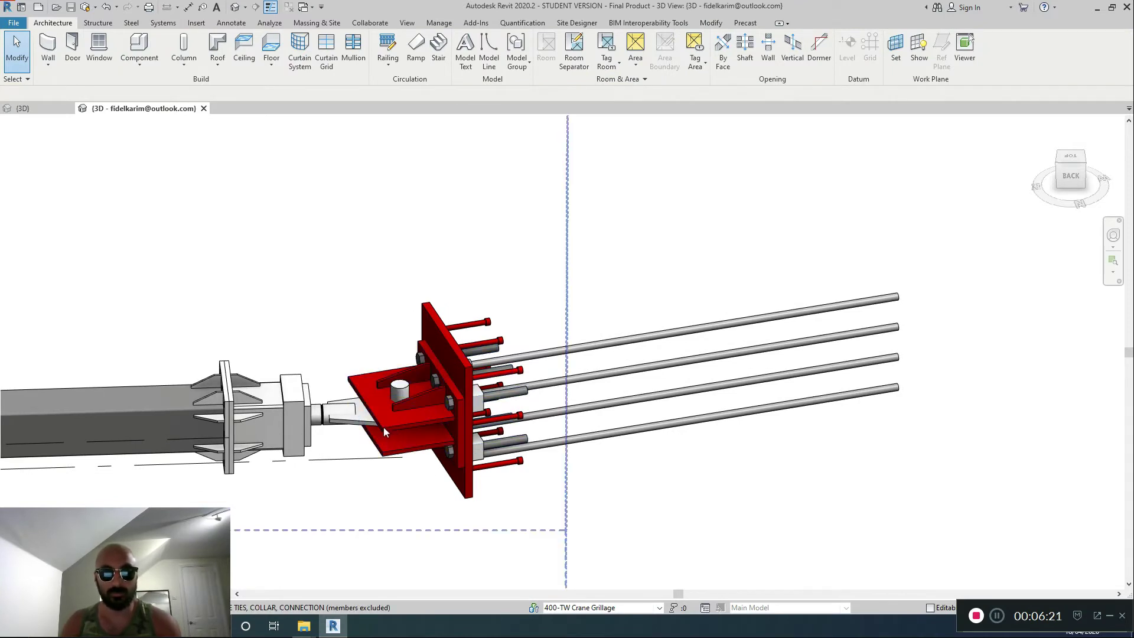
{"action": "left_click", "coordinate": [390, 413]}
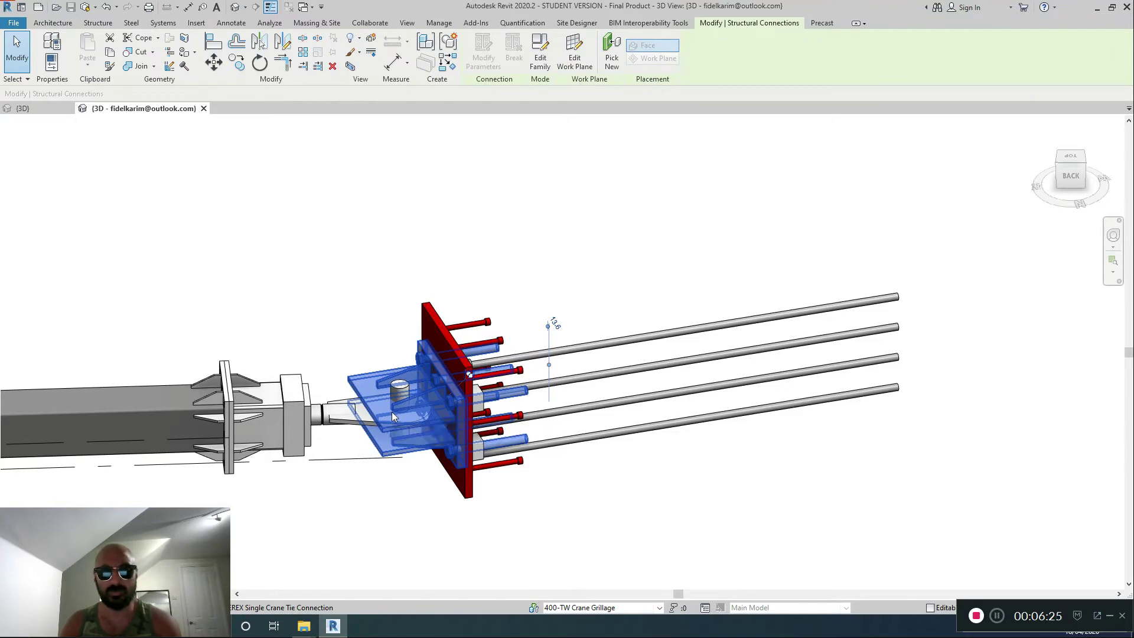
- Select the single tie's wall embedment plate and examine the tie layout across both collar levels
{"action": "left_click", "coordinate": [601, 345]}
{"action": "scroll", "coordinate": [511, 414], "scroll_direction": "down", "scroll_amount": 3}
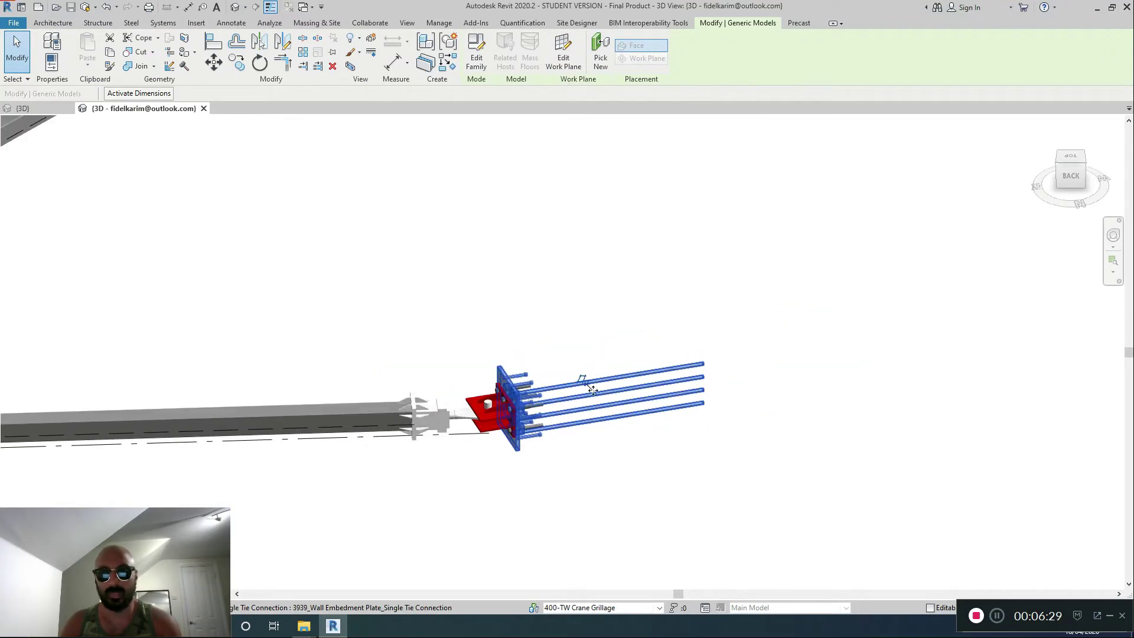
{"action": "middle_click_drag", "start_coordinate": [511, 414], "coordinate": [603, 374], "text": "shift"}
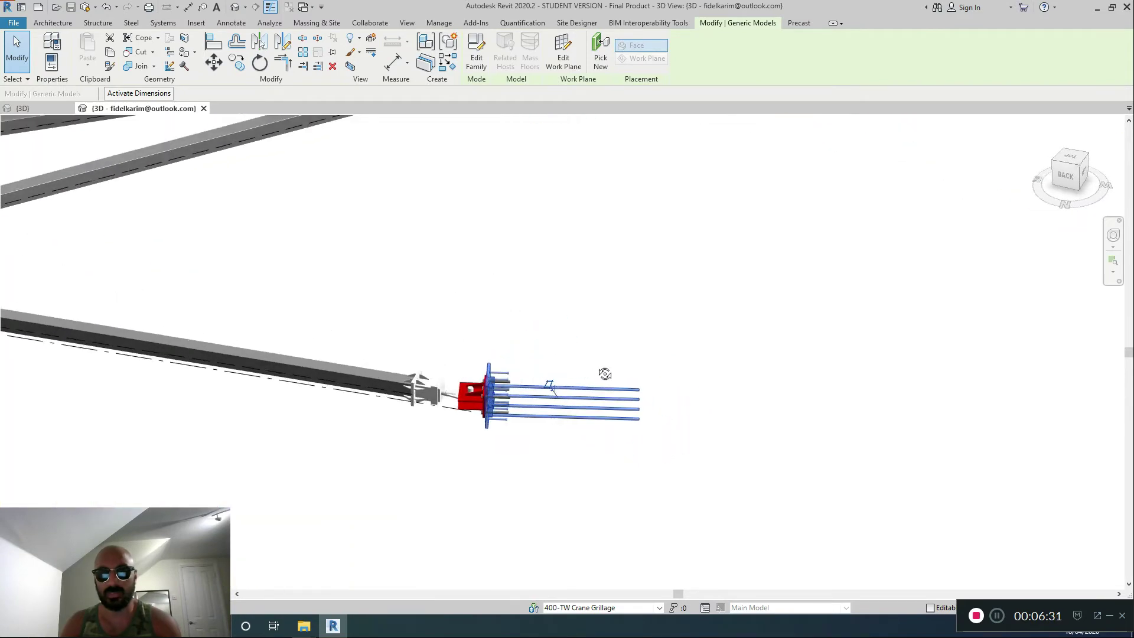
{"action": "scroll", "coordinate": [504, 420], "scroll_direction": "down", "scroll_amount": 4}
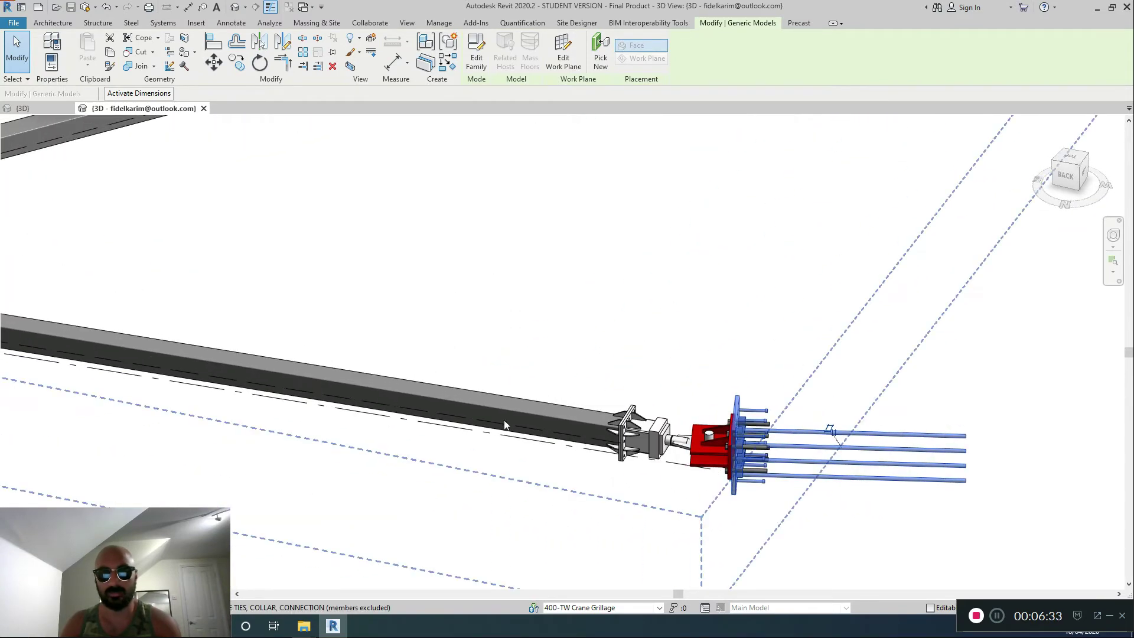
{"action": "scroll", "coordinate": [504, 420], "scroll_direction": "down", "scroll_amount": 2}
{"action": "middle_click_drag", "start_coordinate": [482, 420], "coordinate": [659, 453]}
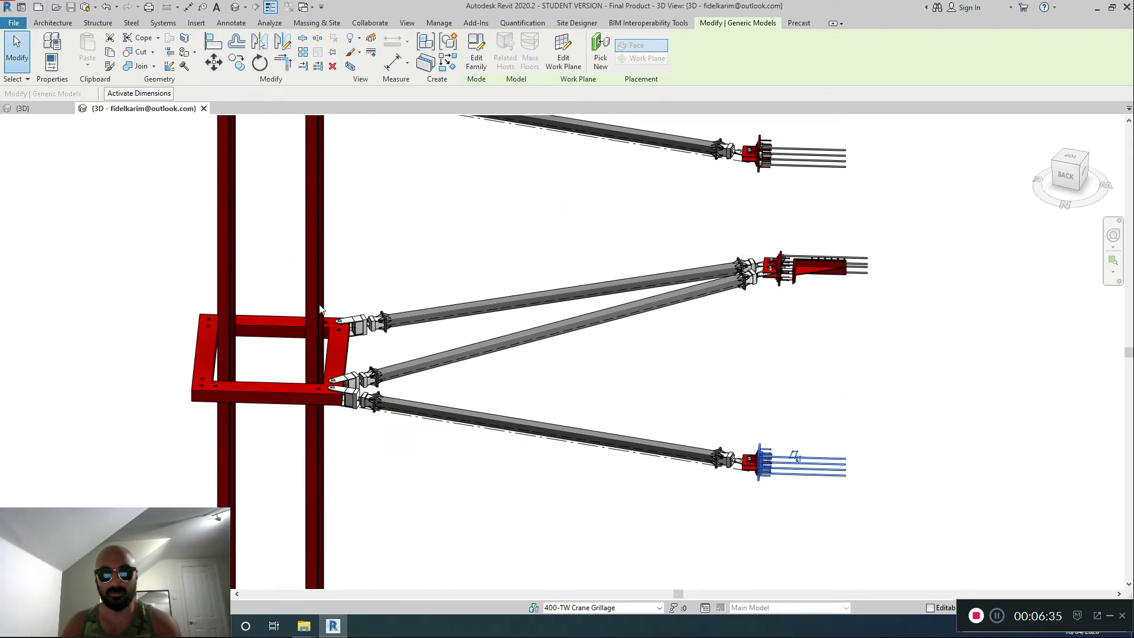
{"action": "middle_click_drag", "start_coordinate": [631, 340], "coordinate": [521, 456]}
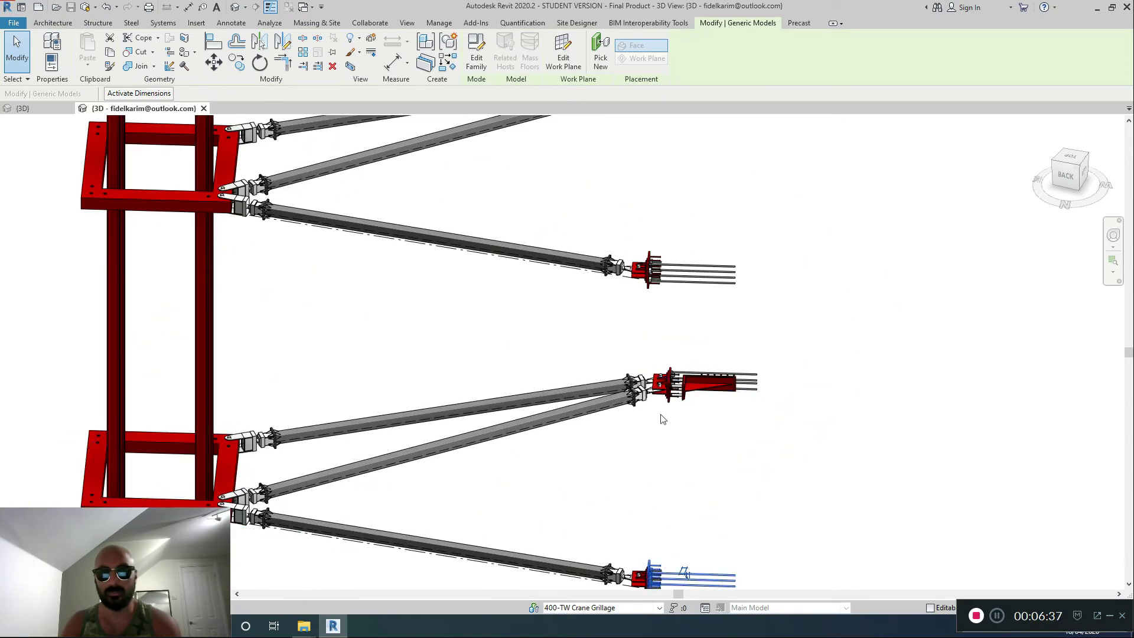
- Open the crane tie group for editing, select the double-tie wall connection assembly, and leave the group without saving changes
{"action": "scroll", "coordinate": [663, 419], "scroll_direction": "up", "scroll_amount": 6}
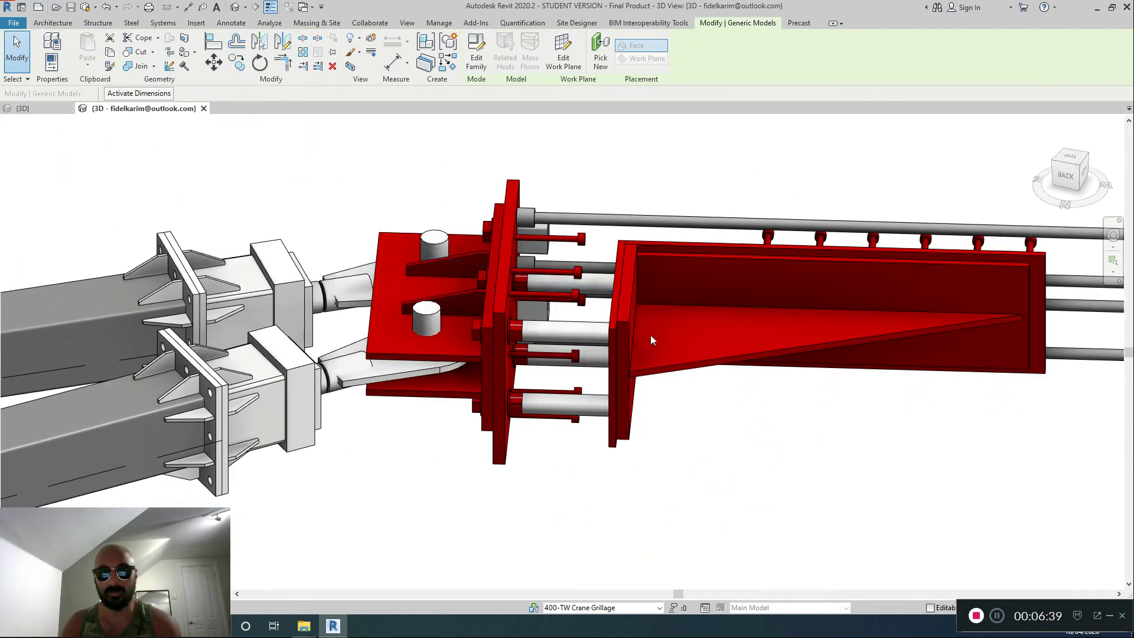
{"action": "left_click", "coordinate": [648, 364]}
{"action": "scroll", "coordinate": [647, 363], "scroll_direction": "down", "scroll_amount": 8}
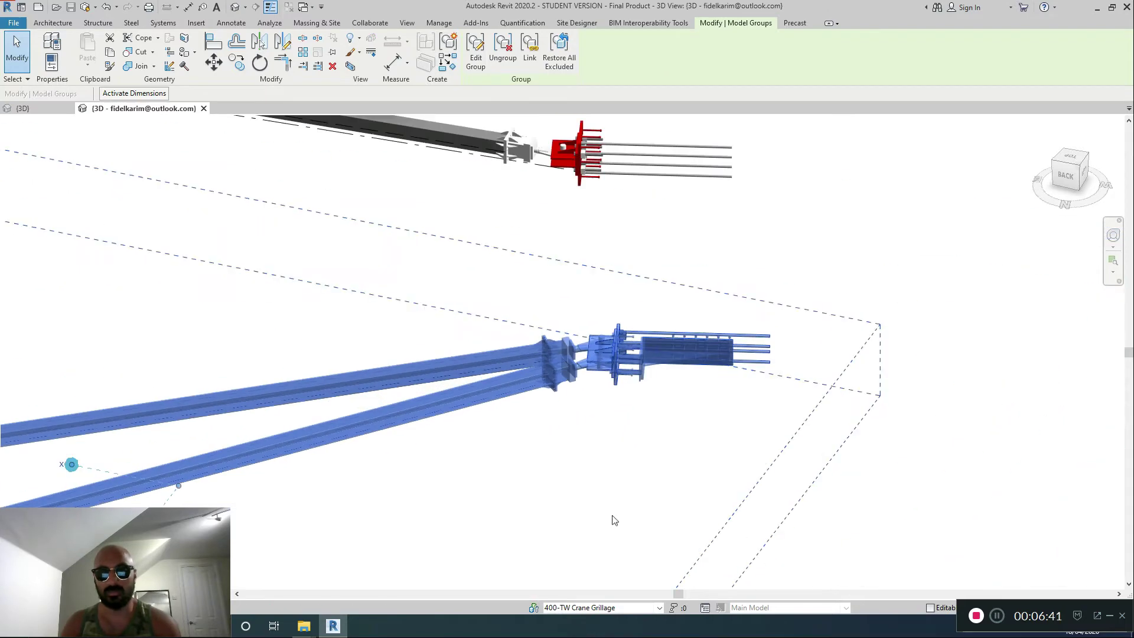
{"action": "double_click", "coordinate": [664, 389]}
{"action": "scroll", "coordinate": [663, 408], "scroll_direction": "up", "scroll_amount": 5}
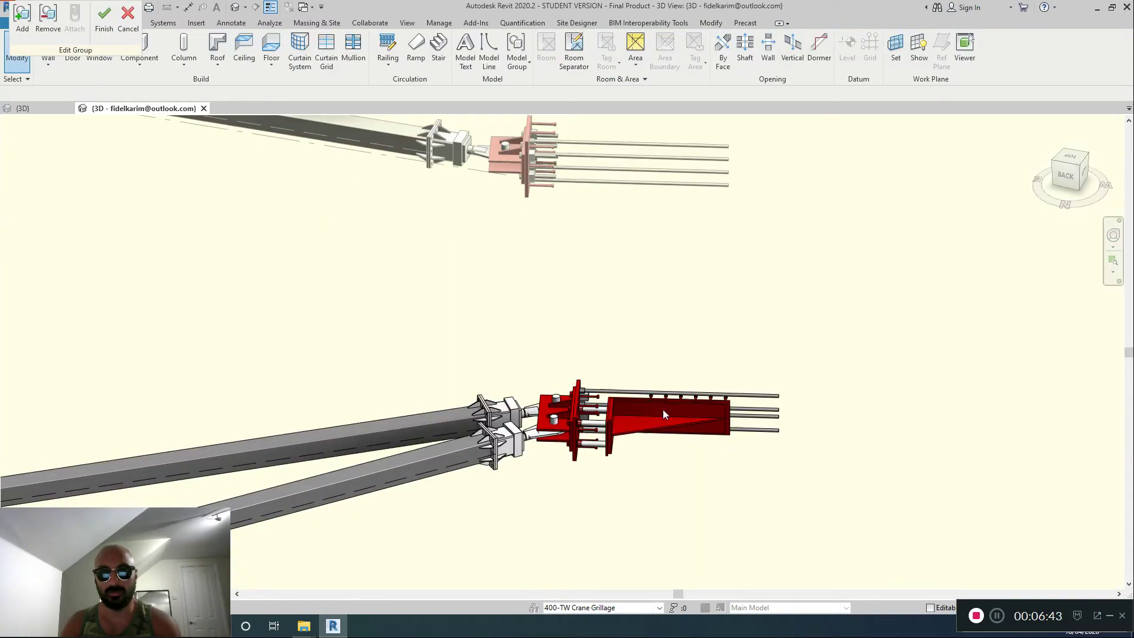
{"action": "left_click_drag", "start_coordinate": [681, 485], "coordinate": [579, 366]}
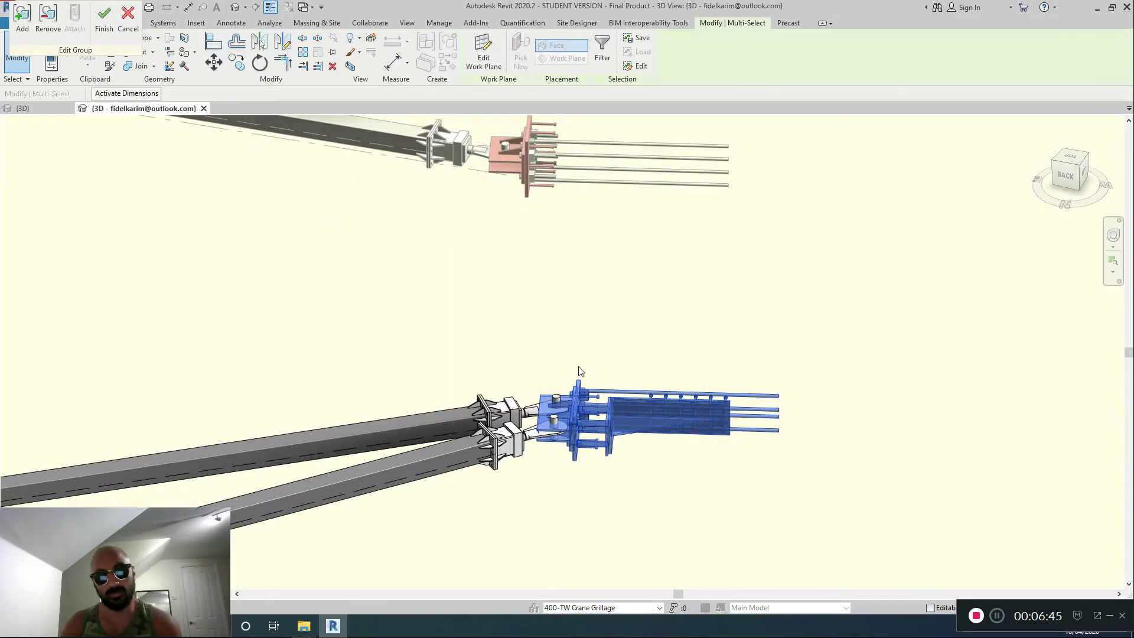
{"action": "left_click", "coordinate": [724, 509]}
{"action": "scroll", "coordinate": [724, 509], "scroll_direction": "down", "scroll_amount": 6}
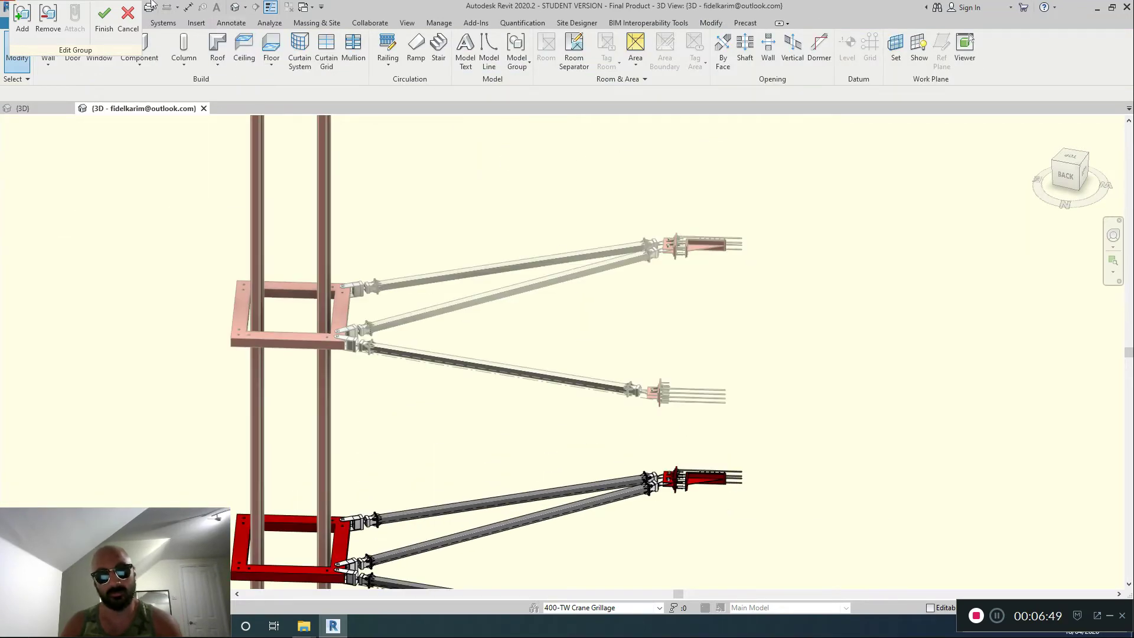
{"action": "left_click", "coordinate": [126, 26]}
- Delete the diagonal crane tie nearer the single tie from the lower tie group and finish the group edit
{"action": "scroll", "coordinate": [805, 381], "scroll_direction": "down", "scroll_amount": 4}
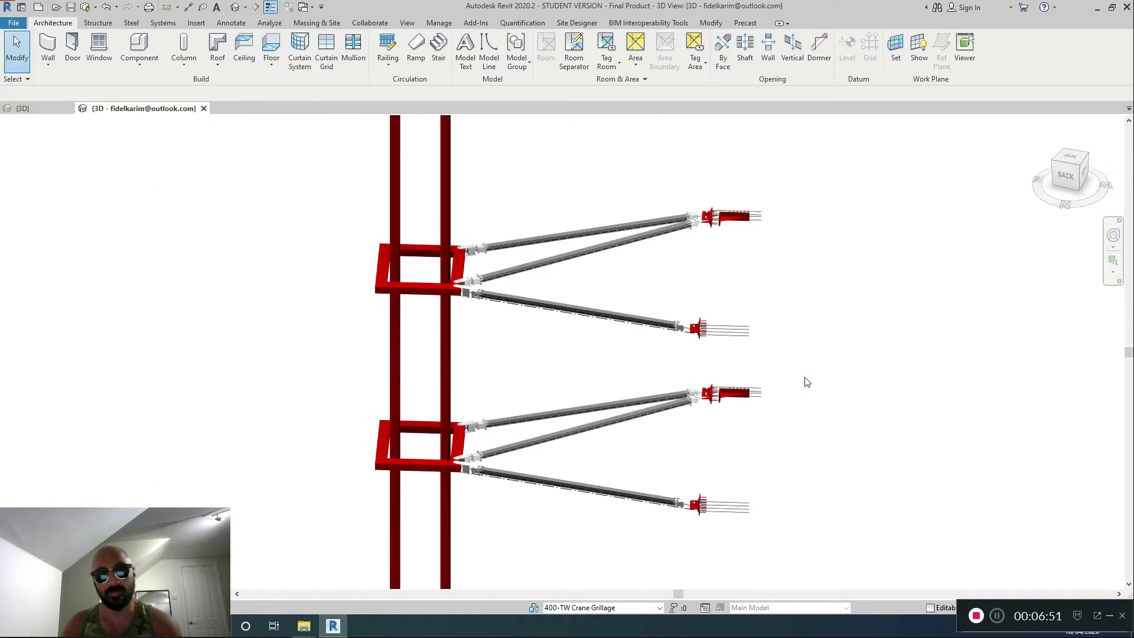
{"action": "middle_click_drag", "start_coordinate": [805, 382], "coordinate": [587, 458], "text": "shift"}
{"action": "scroll", "coordinate": [588, 458], "scroll_direction": "down", "scroll_amount": 5}
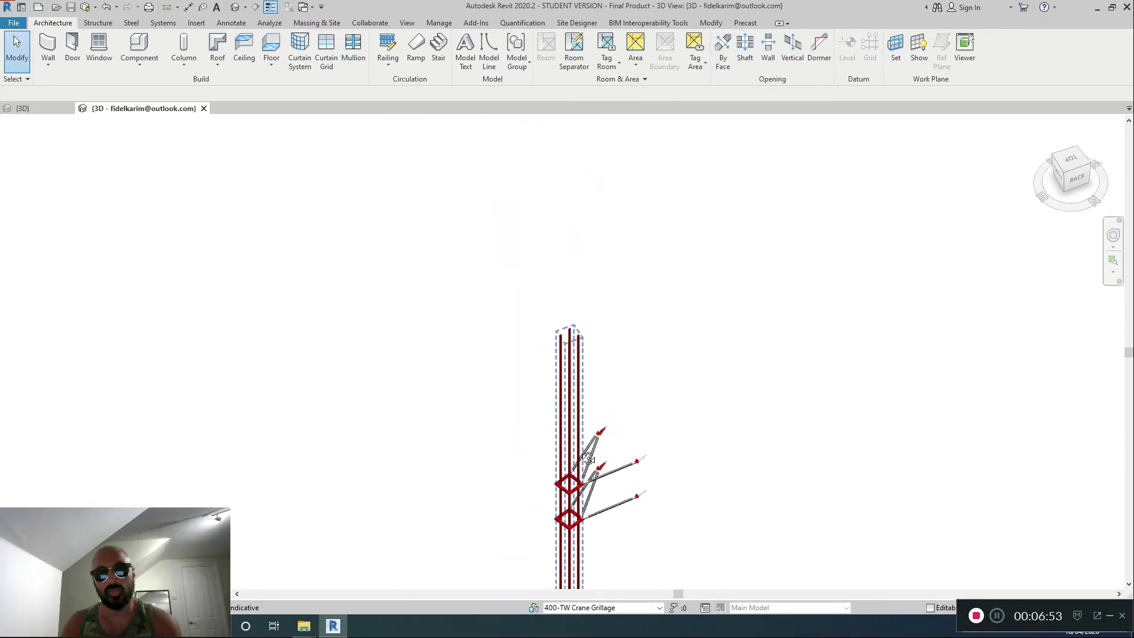
{"action": "scroll", "coordinate": [661, 442], "scroll_direction": "up", "scroll_amount": 8}
{"action": "middle_click_drag", "start_coordinate": [660, 442], "coordinate": [622, 454], "text": "shift"}
{"action": "left_click", "coordinate": [495, 488]}
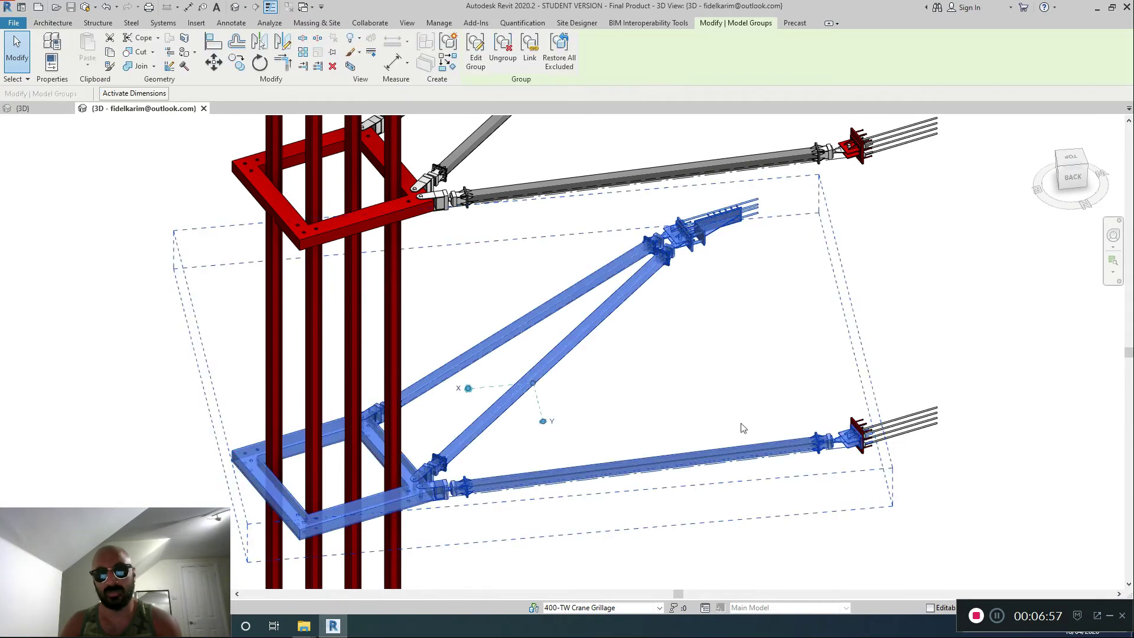
{"action": "double_click", "coordinate": [536, 363]}
{"action": "left_click", "coordinate": [546, 363]}
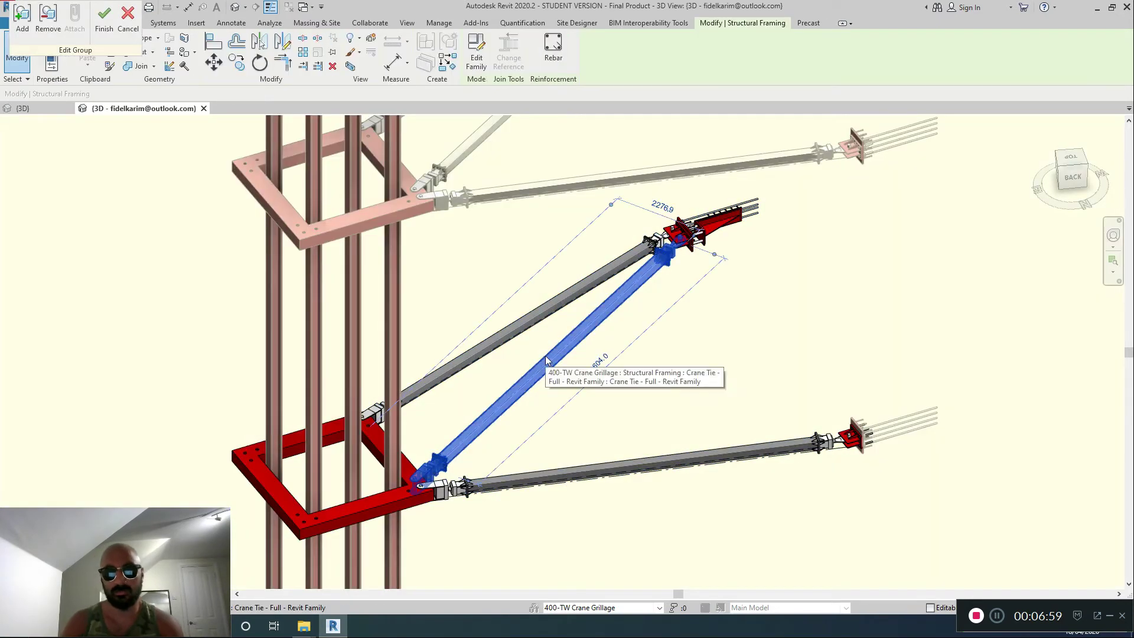
{"action": "key", "text": "Delete"}
{"action": "left_click", "coordinate": [101, 26]}
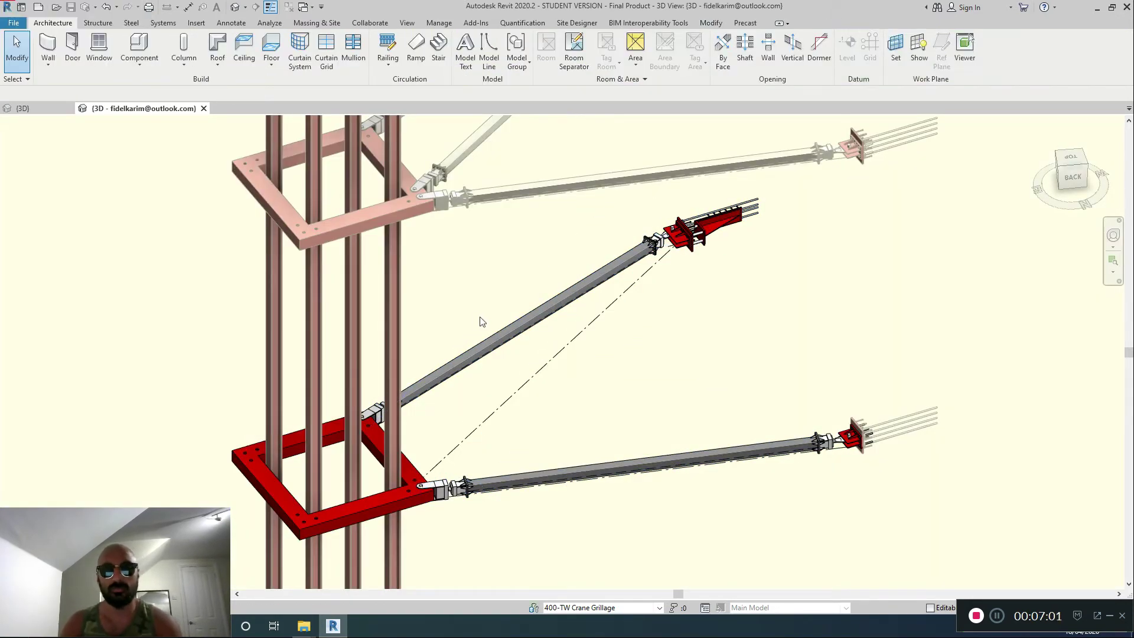
{"action": "middle_click_drag", "start_coordinate": [530, 380], "coordinate": [527, 525]}
{"action": "scroll", "coordinate": [579, 221], "scroll_direction": "down", "scroll_amount": 1}
{"action": "scroll", "coordinate": [579, 230], "scroll_direction": "down", "scroll_amount": 2}
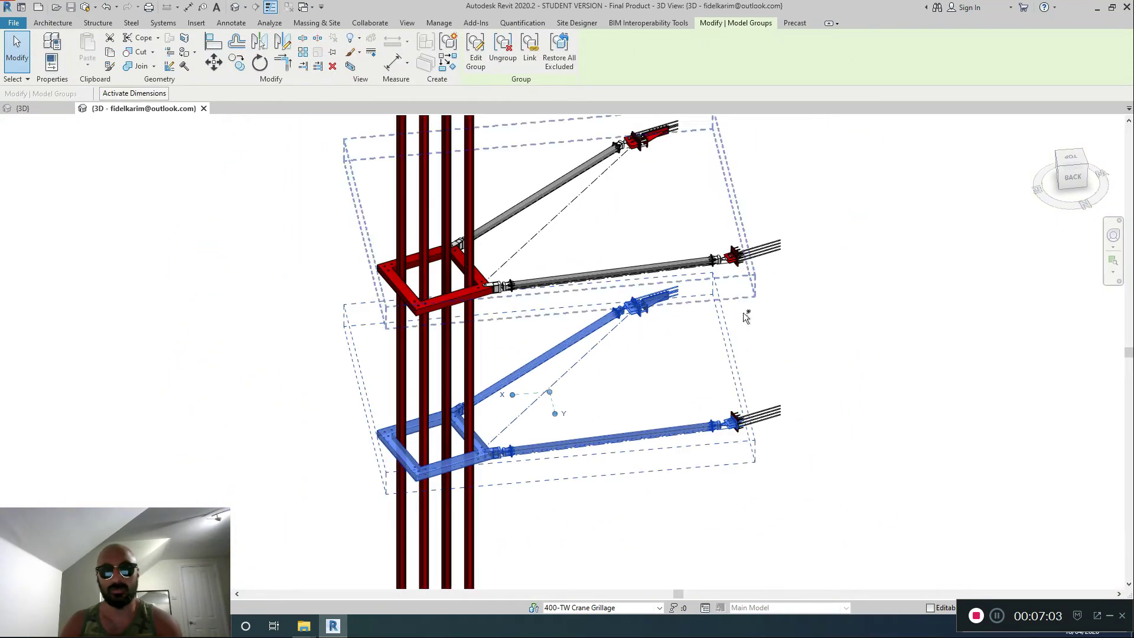
- Reopen the lower crane tie group for editing and undo the diagonal tie's deletion
{"action": "key", "text": "e"}
{"action": "key", "text": "g"}
{"action": "scroll", "coordinate": [839, 342], "scroll_direction": "up", "scroll_amount": 3}
{"action": "key", "text": "ctrl+z"}
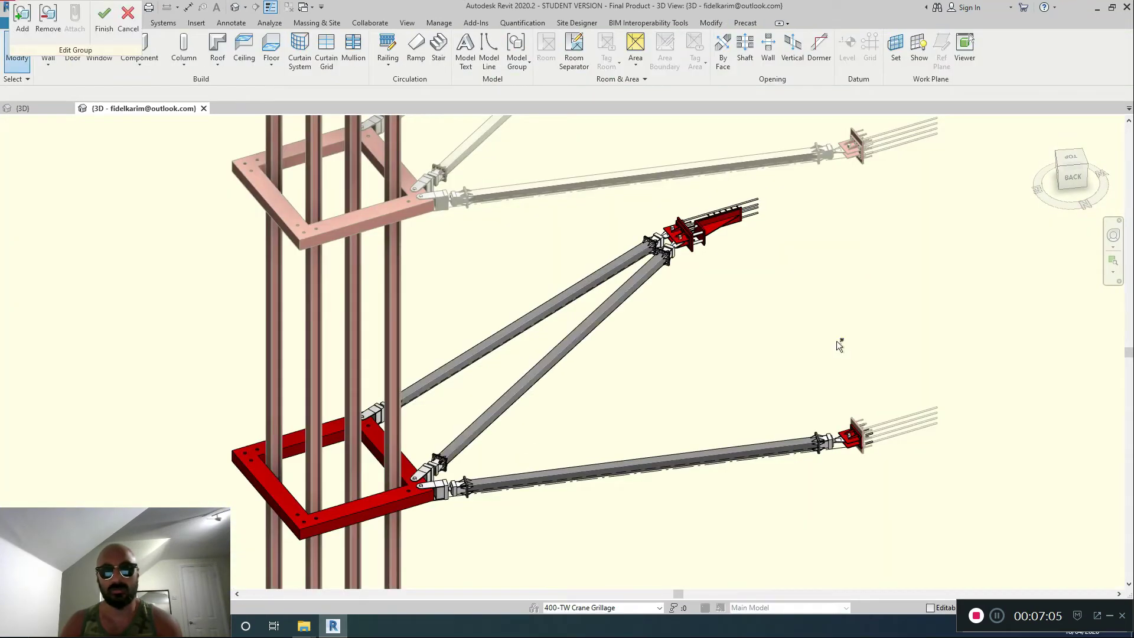
- Leave the lower crane tie group's edit mode and clear the group selection
{"action": "left_click", "coordinate": [114, 25]}
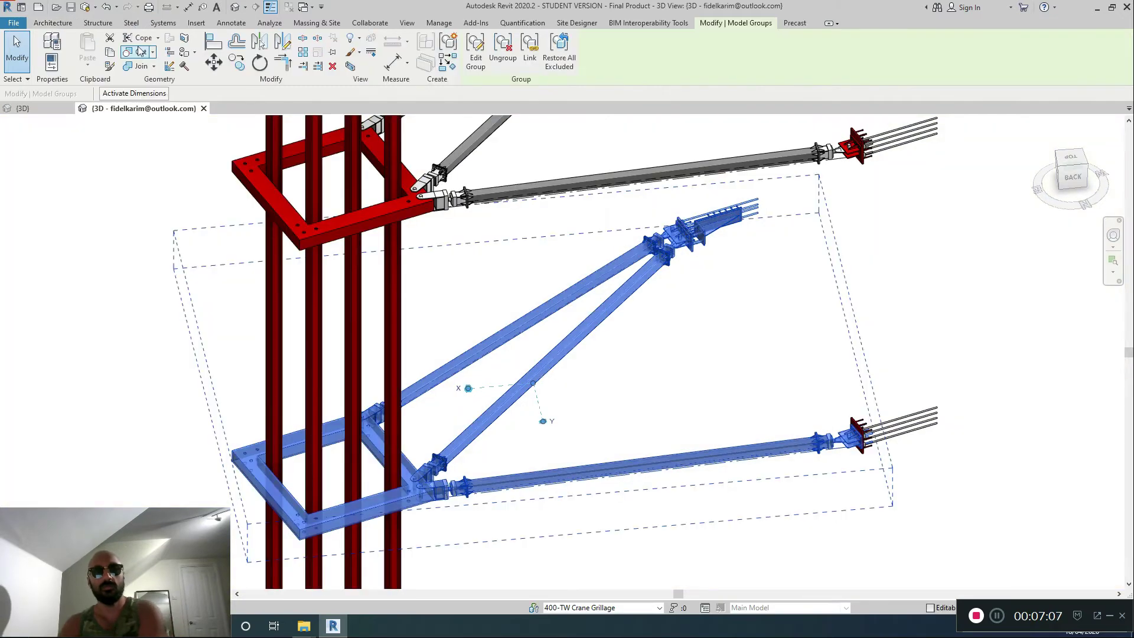
{"action": "left_click", "coordinate": [949, 236]}
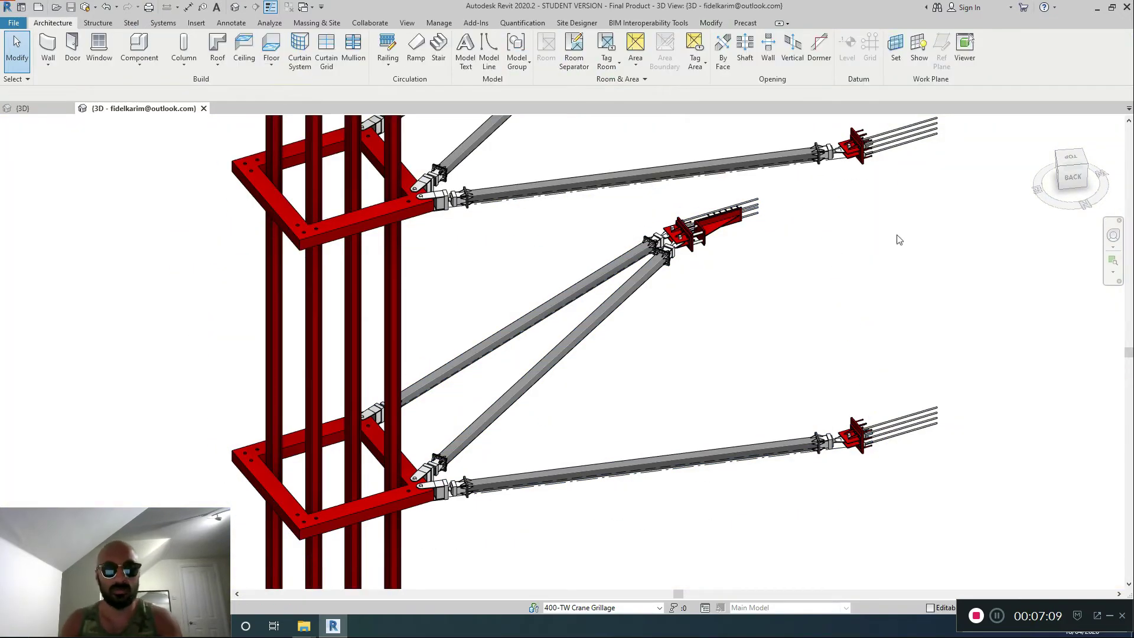
{"action": "scroll", "coordinate": [897, 239], "scroll_direction": "down", "scroll_amount": 5}
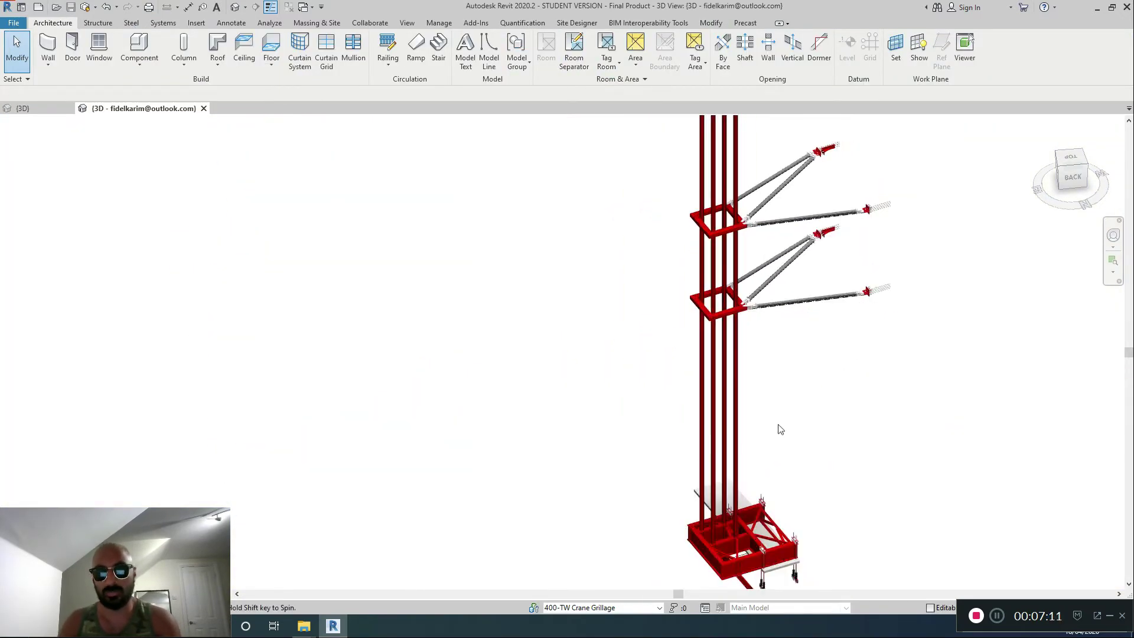
- Select the concrete floor slab beneath the grillage and examine how the grillage bears on it
{"action": "scroll", "coordinate": [722, 416], "scroll_direction": "up", "scroll_amount": 4}
{"action": "scroll", "coordinate": [721, 412], "scroll_direction": "up", "scroll_amount": 3}
{"action": "middle_click_drag", "start_coordinate": [721, 412], "coordinate": [712, 291], "text": "shift"}
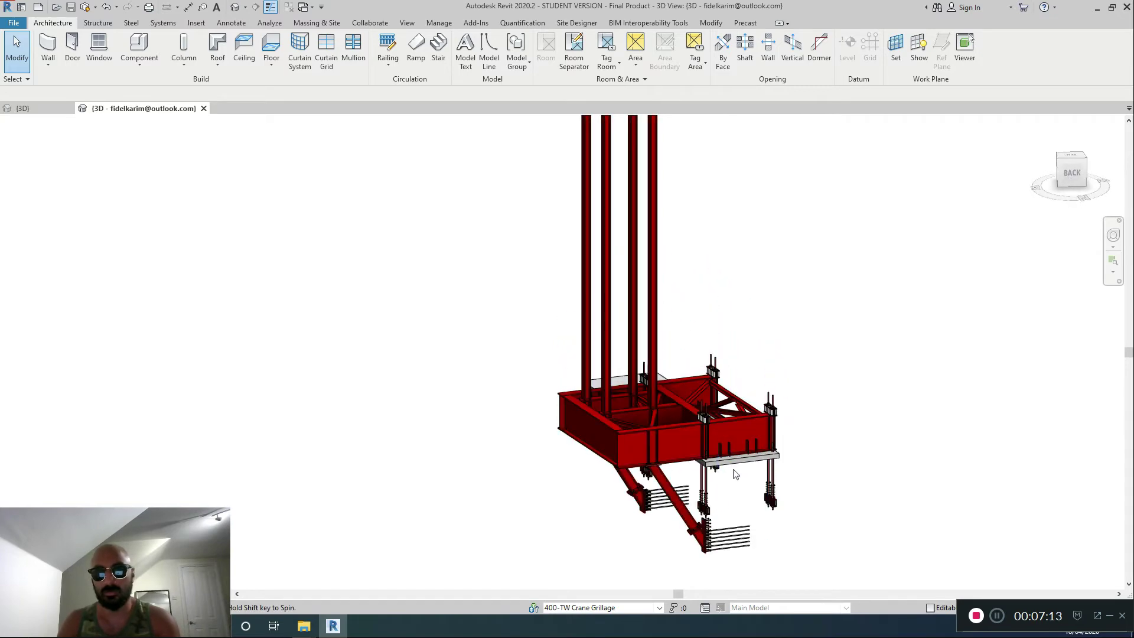
{"action": "scroll", "coordinate": [671, 426], "scroll_direction": "up", "scroll_amount": 3}
{"action": "middle_click_drag", "start_coordinate": [740, 512], "coordinate": [662, 378]}
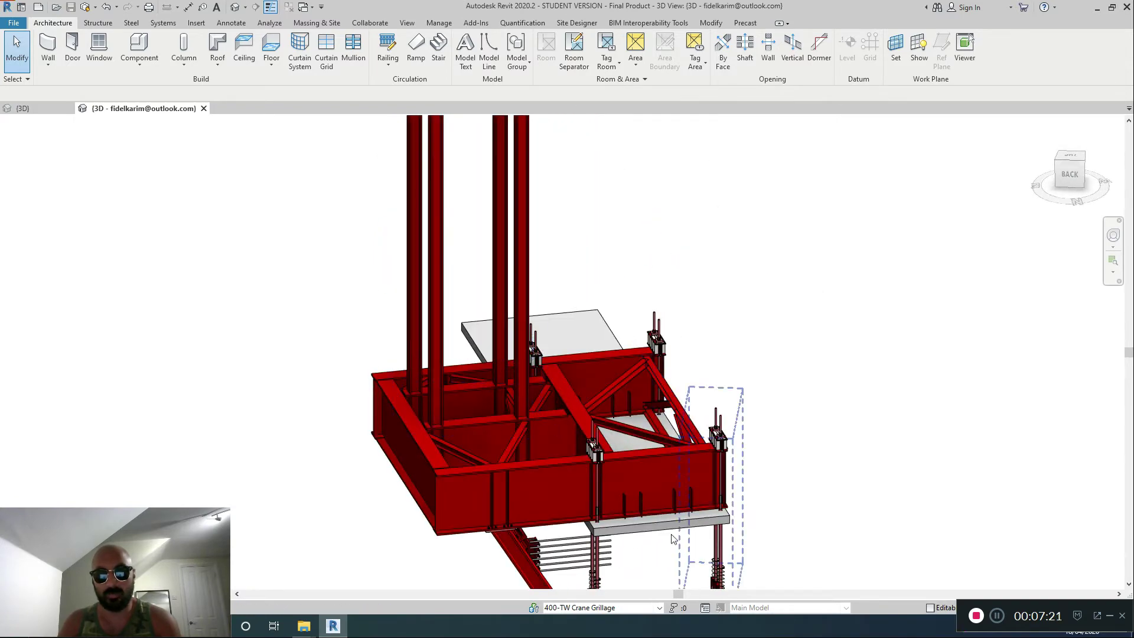
{"action": "left_click", "coordinate": [653, 527]}
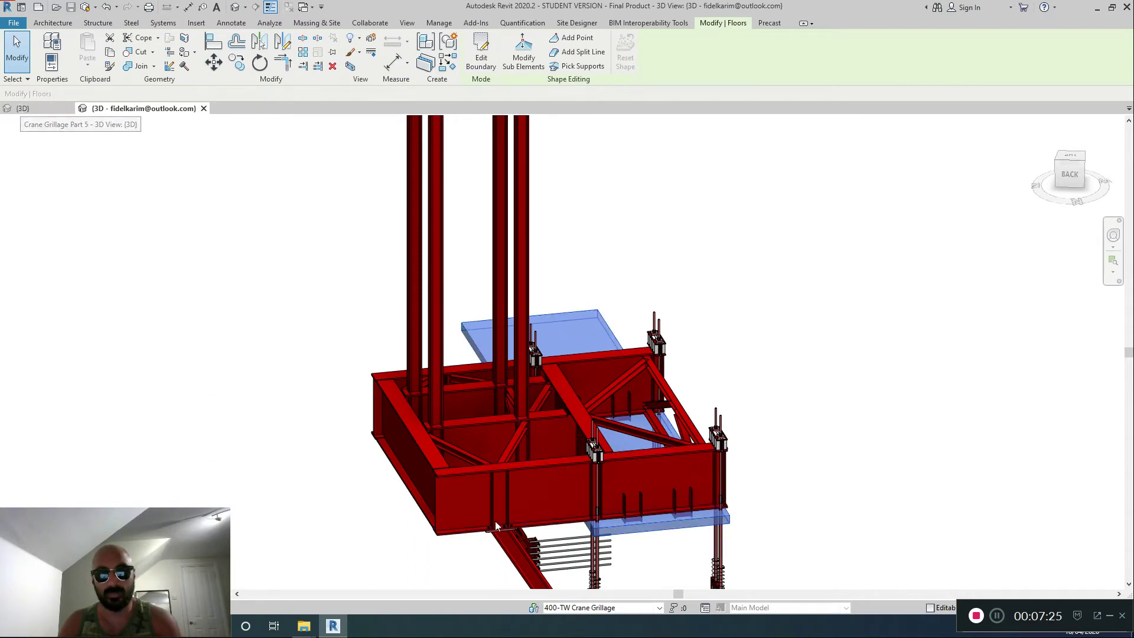
{"action": "middle_click_drag", "start_coordinate": [496, 526], "coordinate": [540, 496], "text": "shift"}
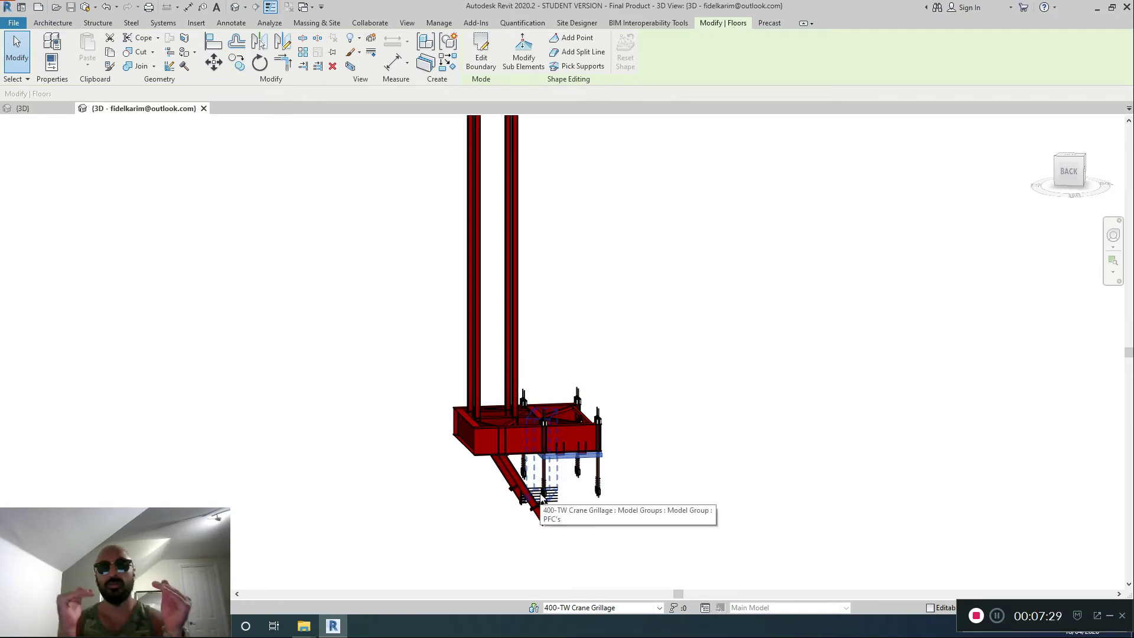
- Examine the slab's position against the grillage and crane ties from above and from the front
{"action": "left_click", "coordinate": [1074, 159]}
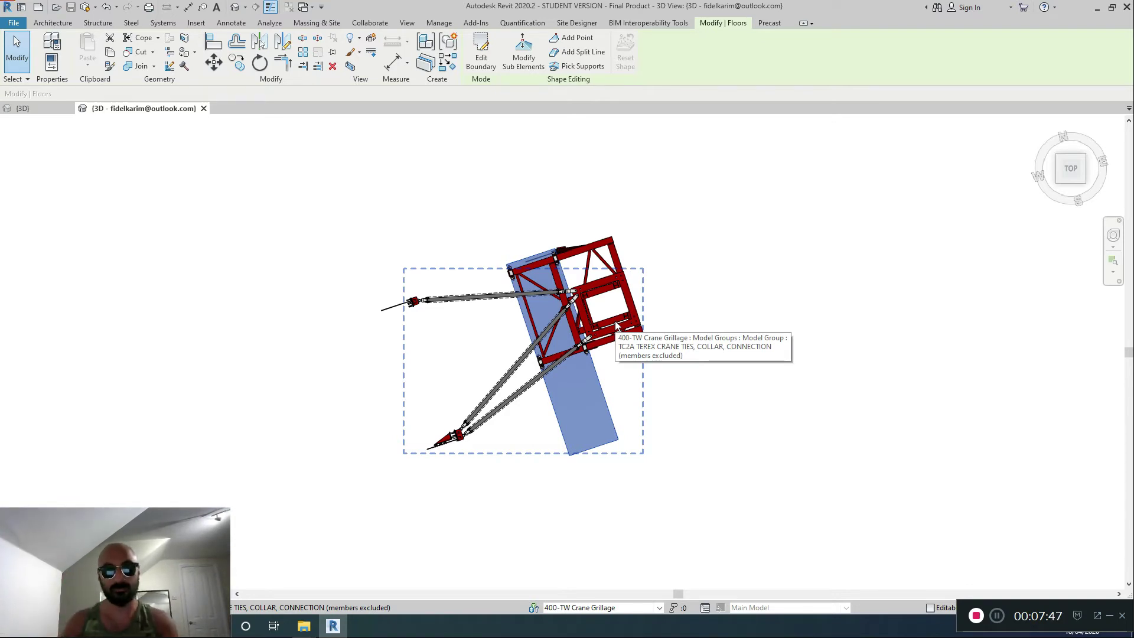
{"action": "middle_click_drag", "start_coordinate": [669, 349], "coordinate": [637, 282], "text": "shift"}
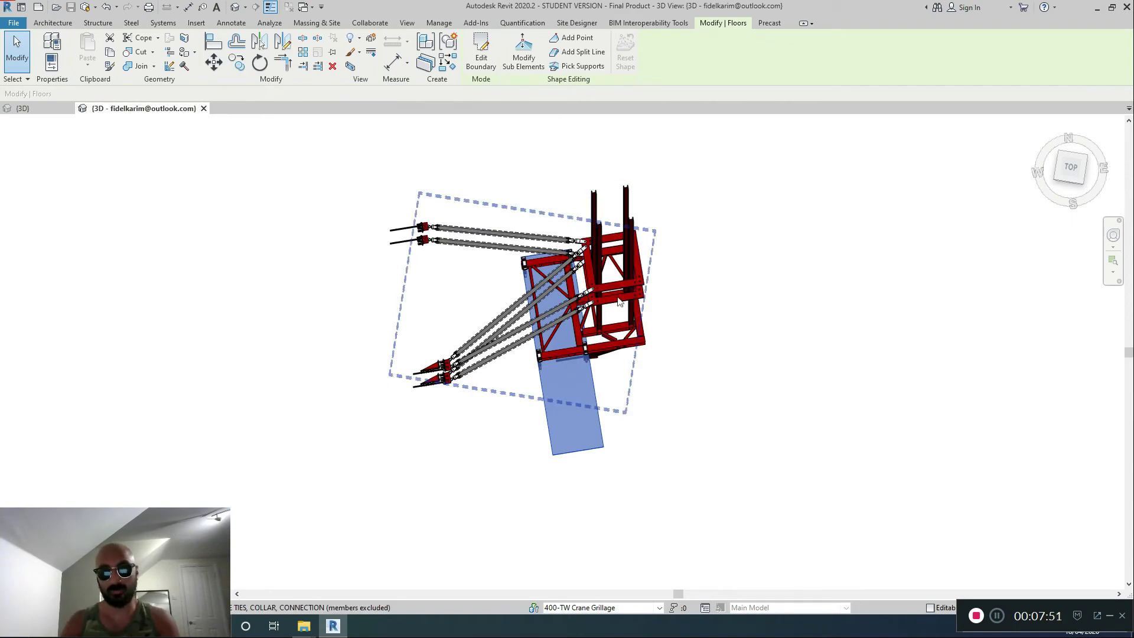
{"action": "middle_click_drag", "start_coordinate": [598, 242], "coordinate": [589, 396], "text": "shift"}
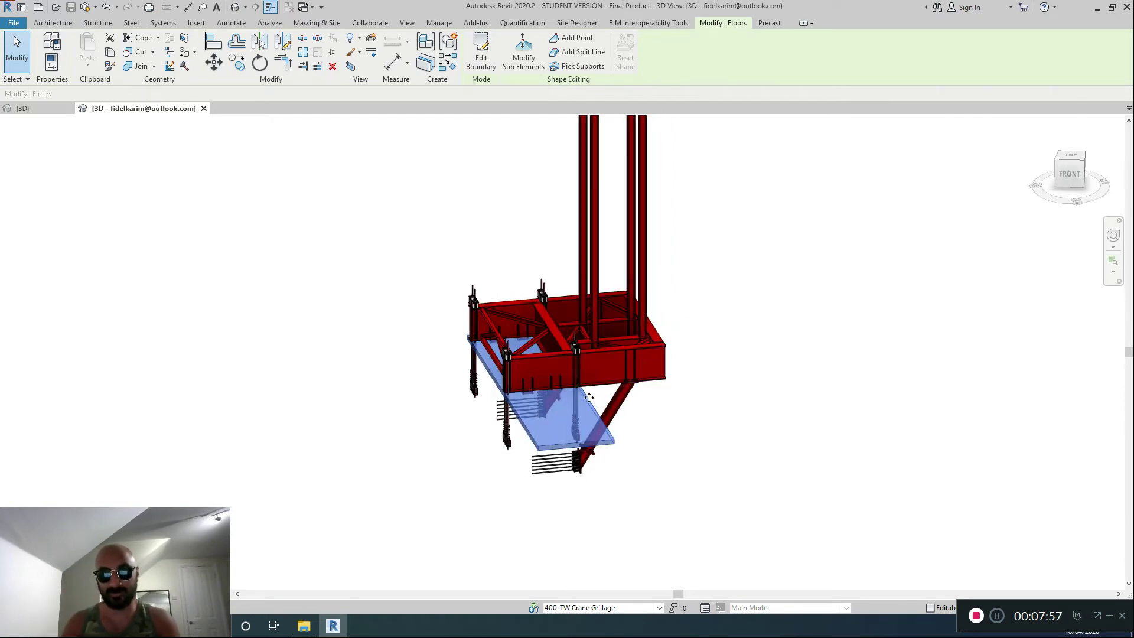
{"action": "middle_click_drag", "start_coordinate": [746, 428], "coordinate": [627, 404], "text": "shift"}
{"action": "scroll", "coordinate": [678, 437], "scroll_direction": "up", "scroll_amount": 6}
{"action": "scroll", "coordinate": [759, 430], "scroll_direction": "down", "scroll_amount": 5}
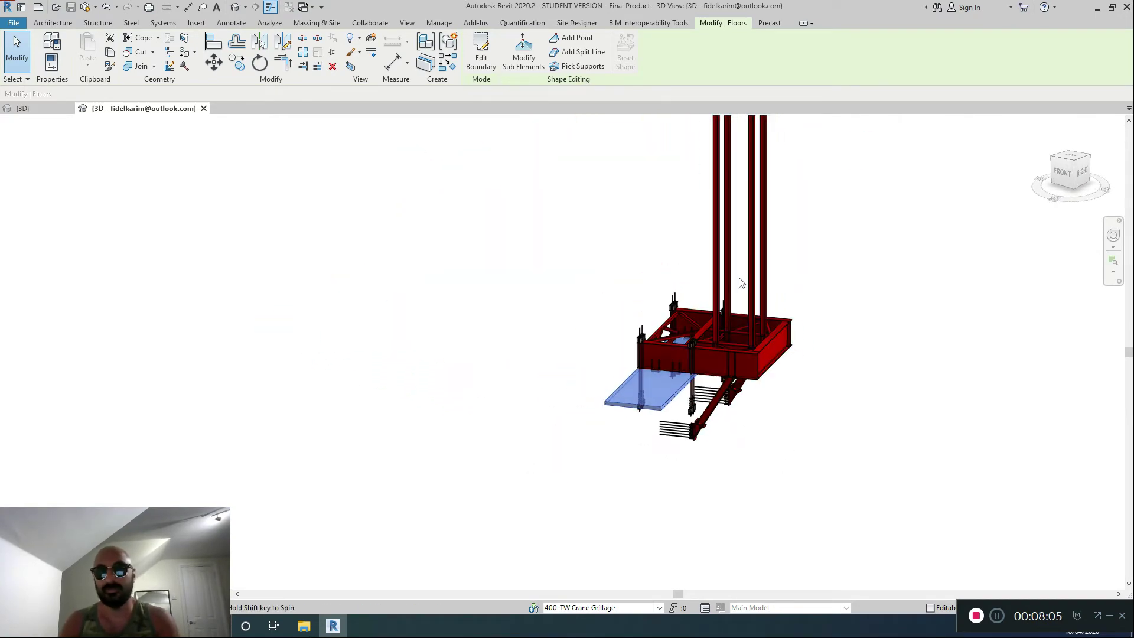
- Examine the full mast height with both collar levels and their crane ties above the grillage
{"action": "middle_click_drag", "start_coordinate": [740, 279], "coordinate": [728, 438], "text": "shift"}
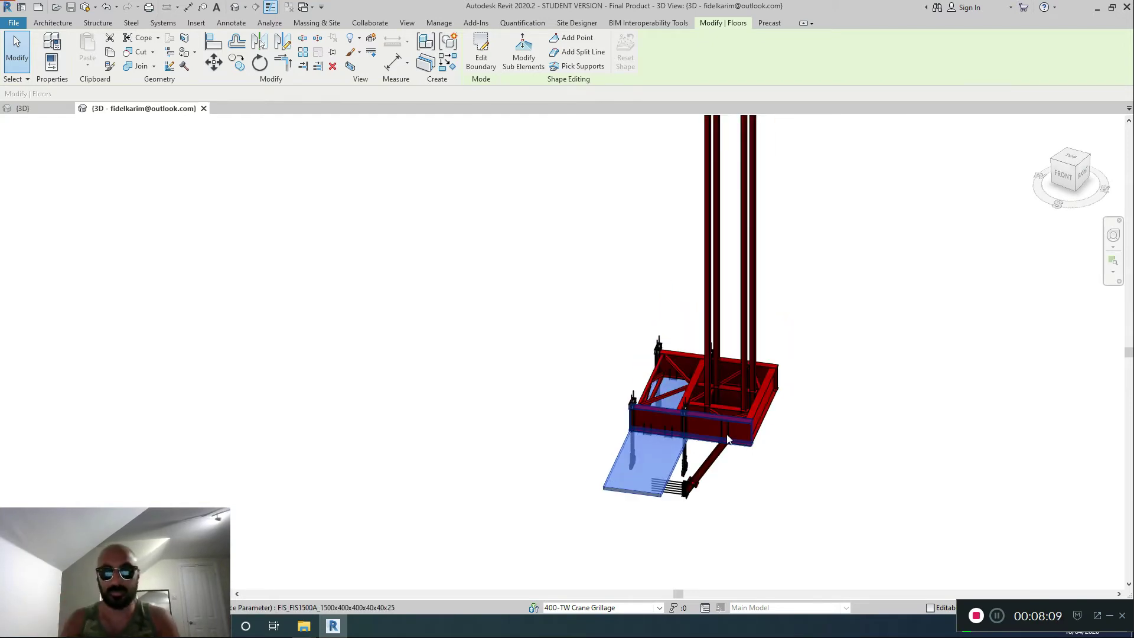
{"action": "scroll", "coordinate": [731, 423], "scroll_direction": "down", "scroll_amount": 1}
{"action": "middle_click_drag", "start_coordinate": [708, 411], "coordinate": [696, 463]}
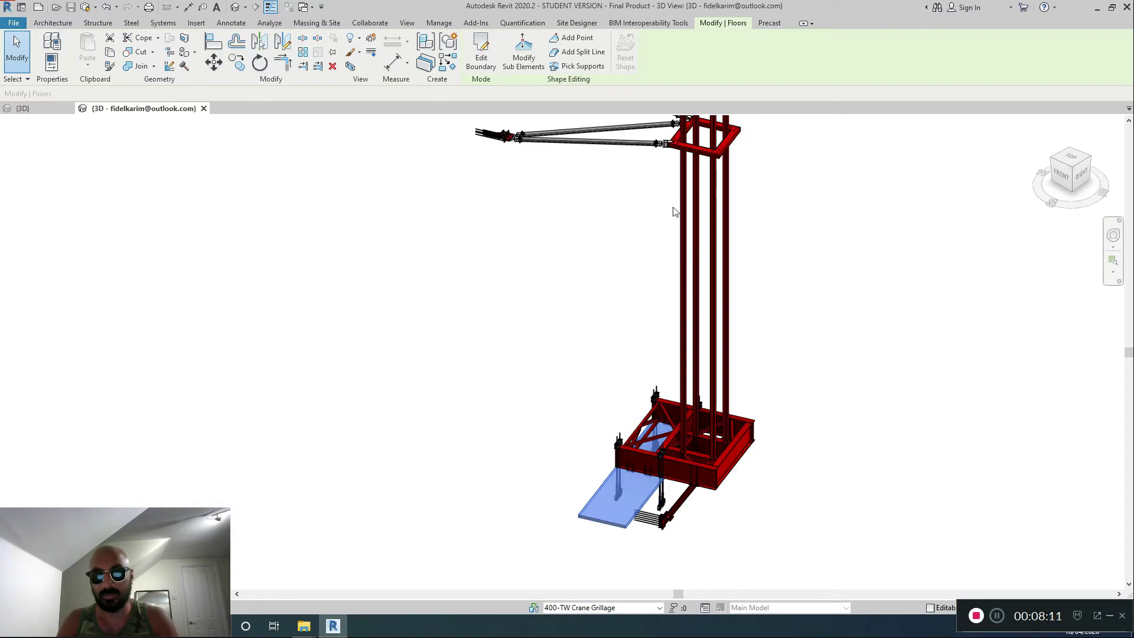
{"action": "middle_click_drag", "start_coordinate": [710, 283], "coordinate": [713, 323], "text": "shift"}
{"action": "scroll", "coordinate": [725, 292], "scroll_direction": "down", "scroll_amount": 3}
{"action": "scroll", "coordinate": [727, 291], "scroll_direction": "up", "scroll_amount": 3}
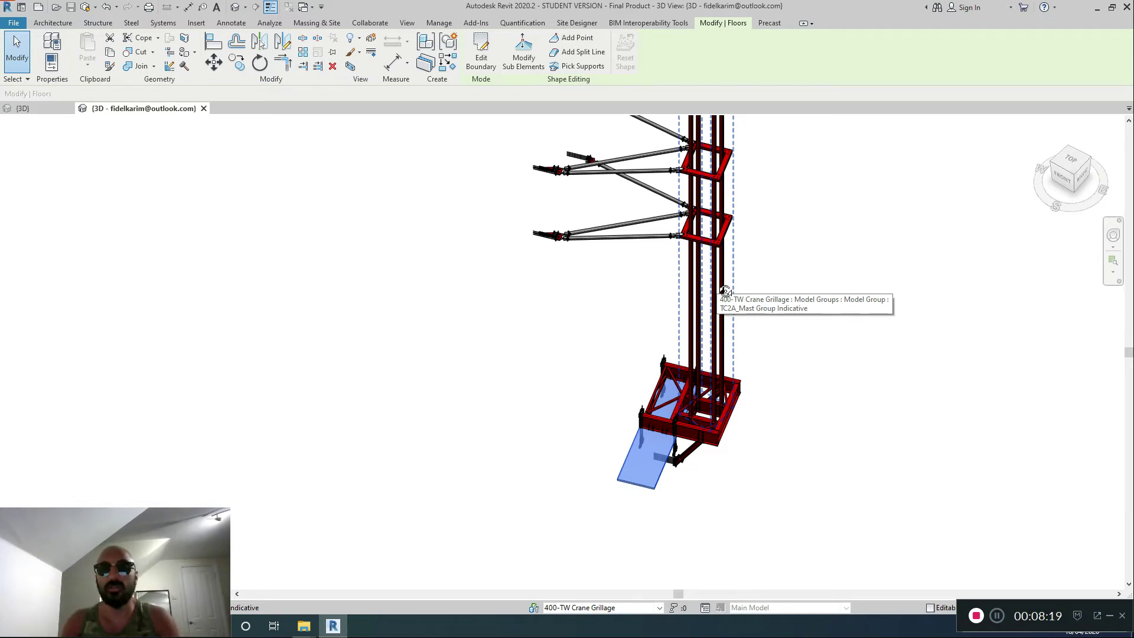
{"action": "scroll", "coordinate": [725, 291], "scroll_direction": "down", "scroll_amount": 2}
{"action": "middle_click_drag", "start_coordinate": [725, 291], "coordinate": [712, 213], "text": "shift"}
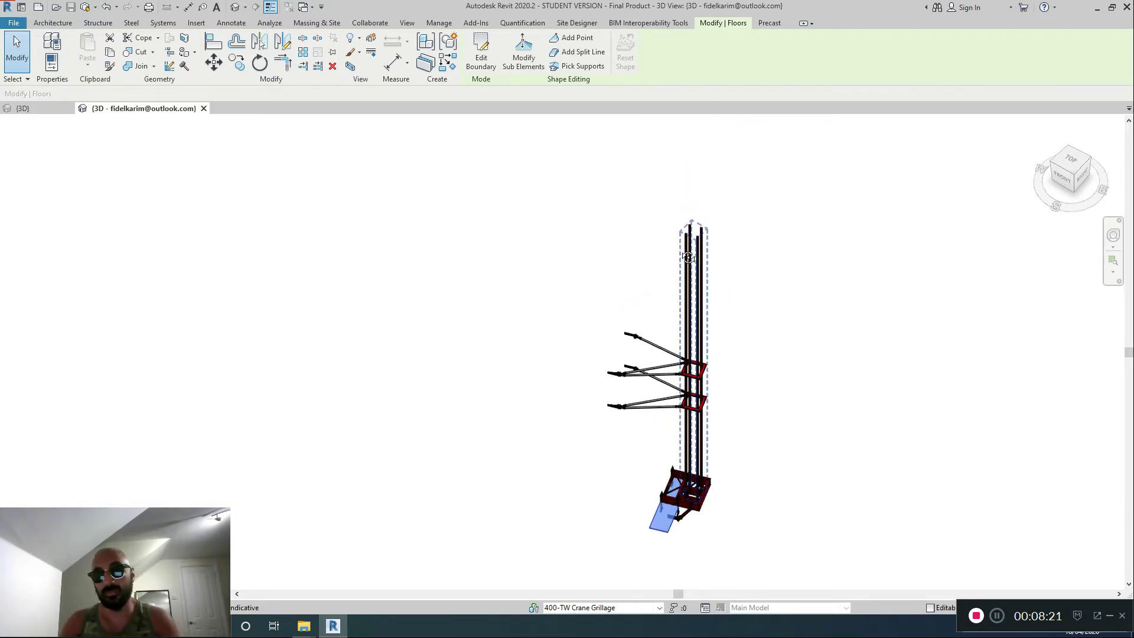
{"action": "scroll", "coordinate": [721, 468], "scroll_direction": "up", "scroll_amount": 4}
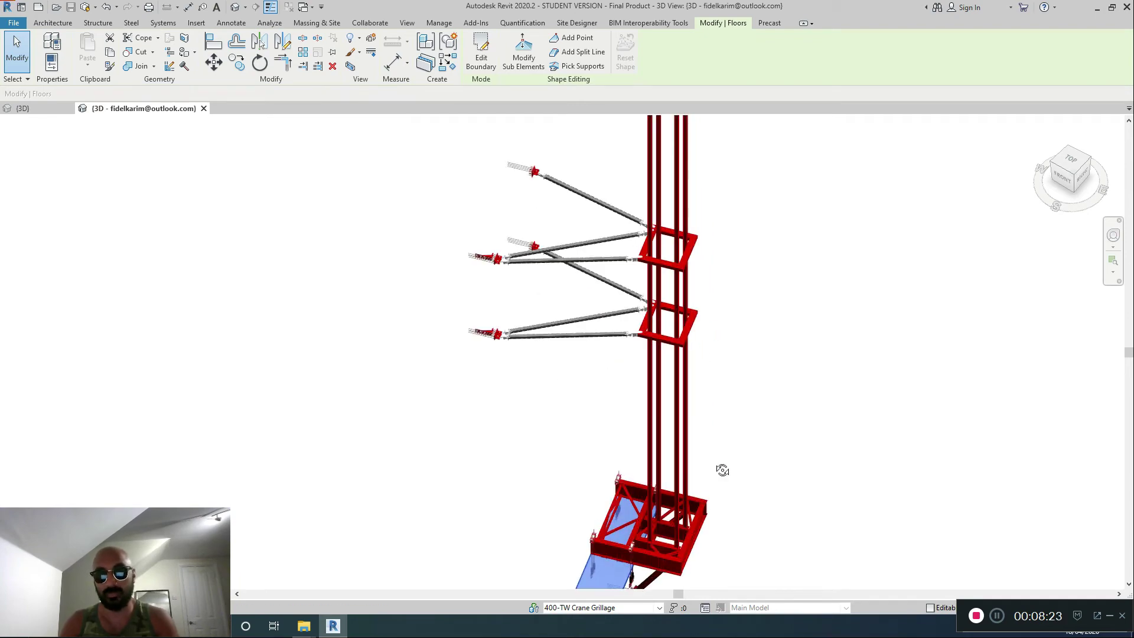
{"action": "mouse_move", "coordinate": [764, 374]}
{"action": "middle_mouse_down", "text": "shift"}
{"action": "mouse_move", "coordinate": [805, 432]}
{"action": "mouse_move", "coordinate": [752, 471]}
{"action": "mouse_move", "coordinate": [716, 365]}
{"action": "mouse_move", "coordinate": [799, 435]}
{"action": "mouse_move", "coordinate": [868, 458]}
{"action": "mouse_move", "coordinate": [894, 538]}
{"action": "middle_mouse_up", "text": "shift"}
{"action": "scroll", "coordinate": [713, 371], "scroll_direction": "up", "scroll_amount": 2}
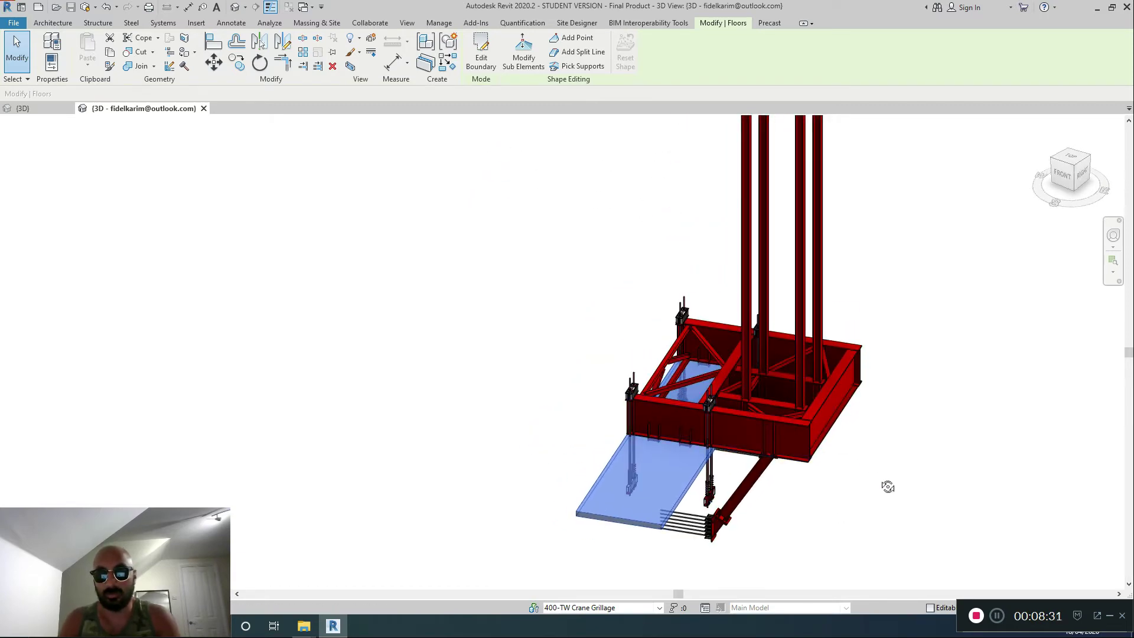
- Select a web stiffener and the inner grillage beam carrying the mast legs, and inspect the beam's end connection
{"action": "scroll", "coordinate": [763, 331], "scroll_direction": "up", "scroll_amount": 6}
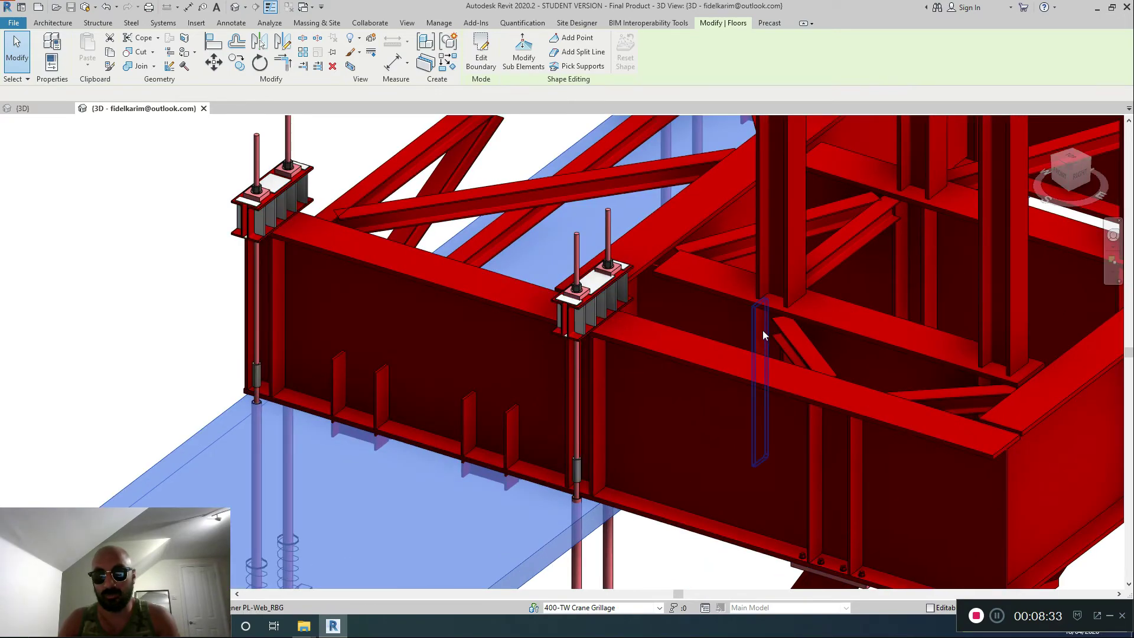
{"action": "left_click", "coordinate": [763, 331]}
{"action": "middle_click_drag", "start_coordinate": [776, 341], "coordinate": [1013, 448], "text": "shift"}
{"action": "scroll", "coordinate": [734, 321], "scroll_direction": "down", "scroll_amount": 2}
{"action": "middle_click_drag", "start_coordinate": [808, 339], "coordinate": [790, 212], "text": "shift"}
{"action": "scroll", "coordinate": [704, 276], "scroll_direction": "up", "scroll_amount": 5}
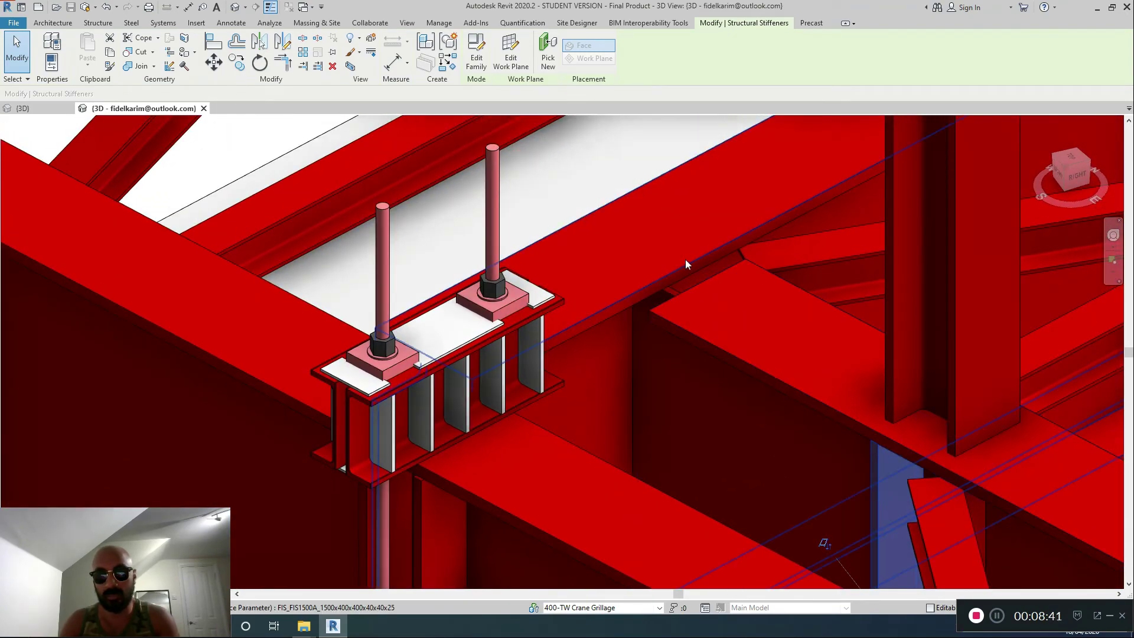
{"action": "left_click", "coordinate": [683, 324]}
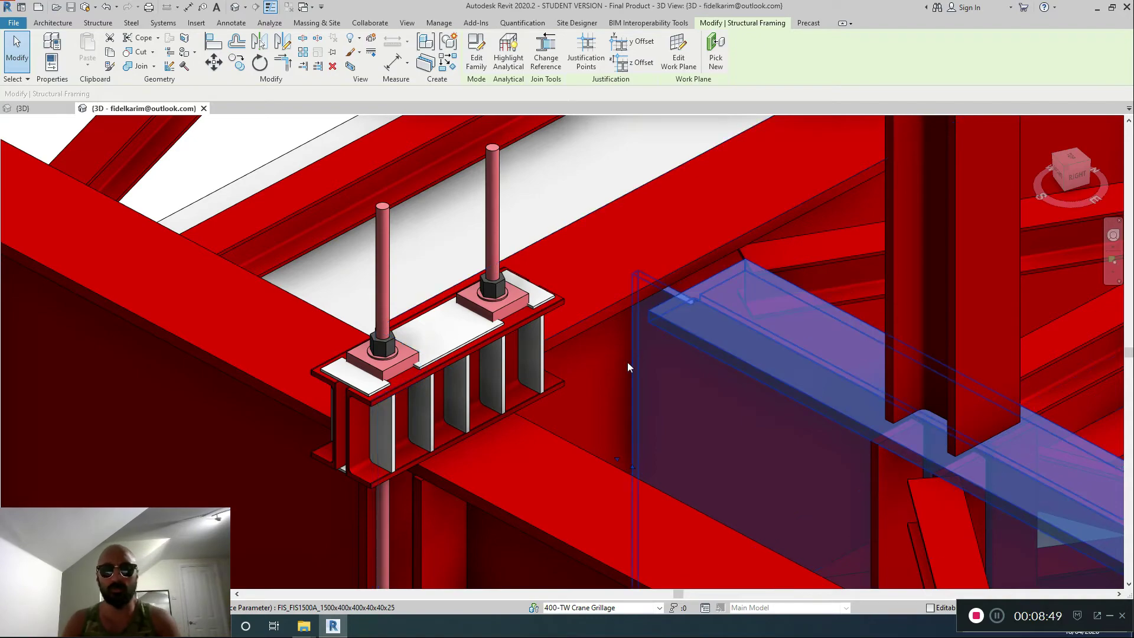
{"action": "middle_click_drag", "start_coordinate": [626, 348], "coordinate": [577, 367], "text": "shift"}
- Inspect the stiffened hold-down beams, plates and nuts at each corner where the rods clamp the grillage
{"action": "scroll", "coordinate": [586, 200], "scroll_direction": "up", "scroll_amount": 3}
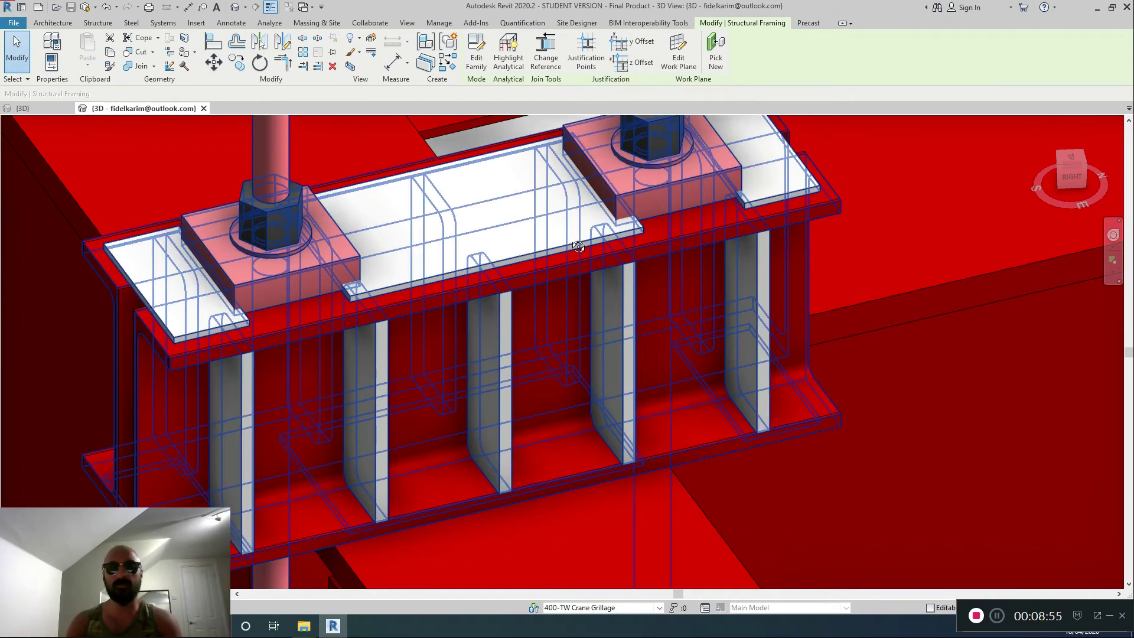
{"action": "scroll", "coordinate": [578, 246], "scroll_direction": "down", "scroll_amount": 8}
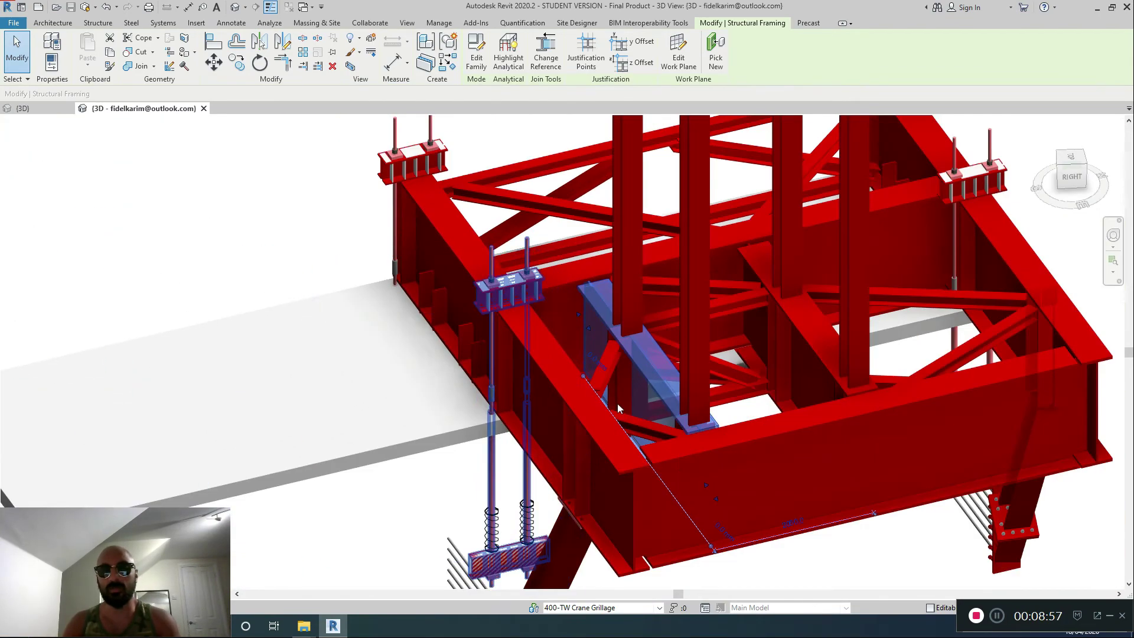
{"action": "scroll", "coordinate": [354, 330], "scroll_direction": "up", "scroll_amount": 6}
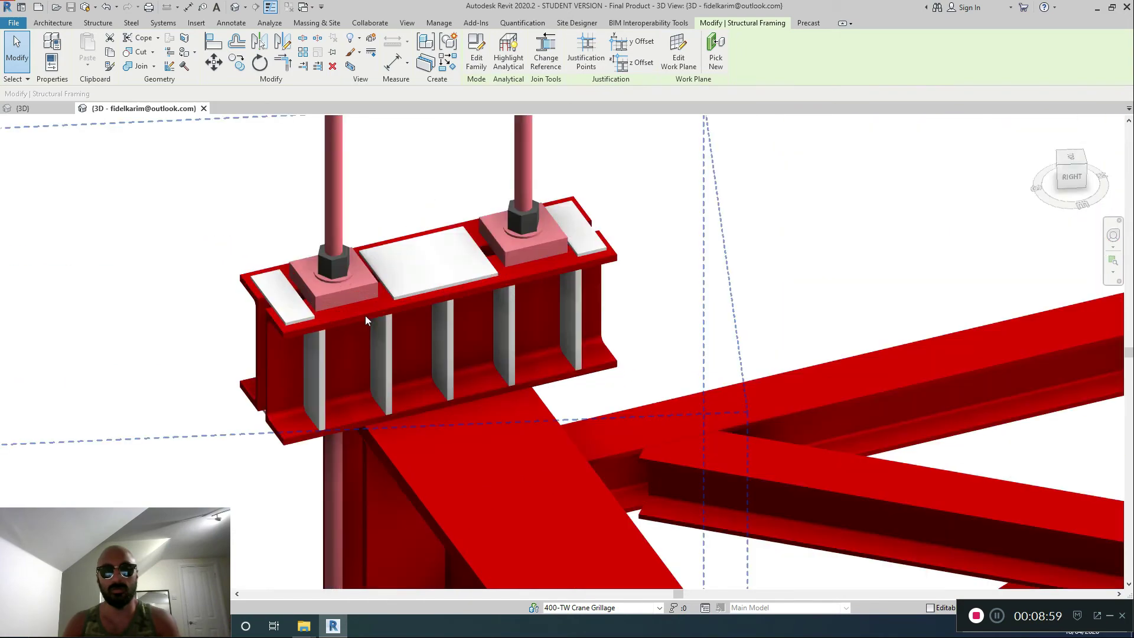
{"action": "scroll", "coordinate": [365, 316], "scroll_direction": "up", "scroll_amount": 2}
{"action": "scroll", "coordinate": [422, 279], "scroll_direction": "down", "scroll_amount": 4}
{"action": "middle_click_drag", "start_coordinate": [609, 378], "coordinate": [522, 178]}
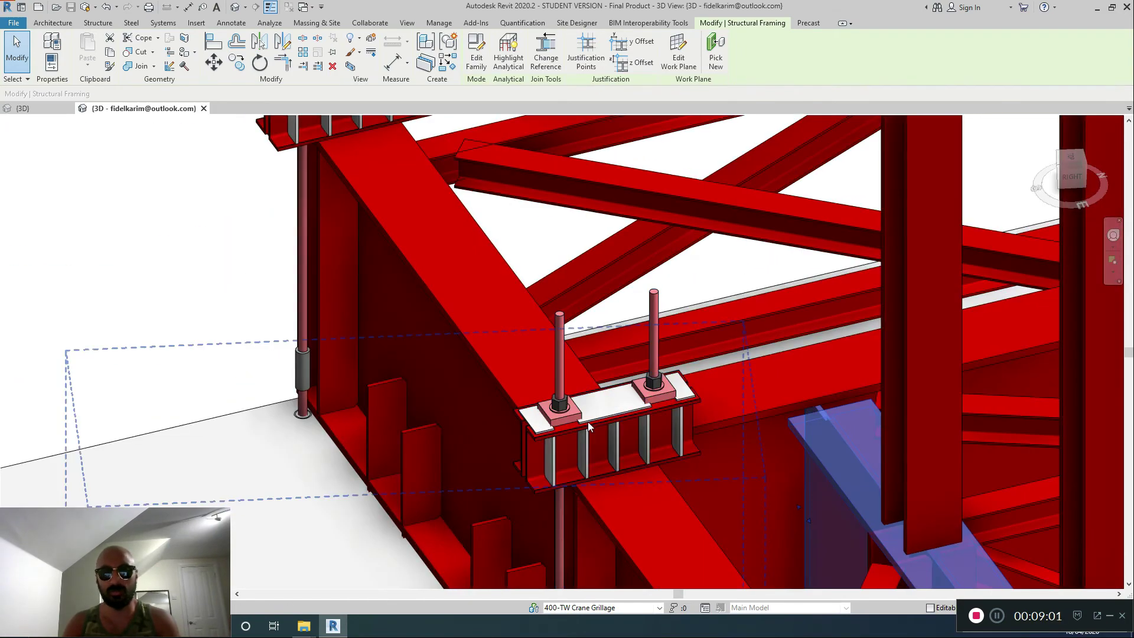
{"action": "scroll", "coordinate": [587, 422], "scroll_direction": "up", "scroll_amount": 2}
{"action": "scroll", "coordinate": [587, 421], "scroll_direction": "down", "scroll_amount": 5}
{"action": "scroll", "coordinate": [945, 343], "scroll_direction": "up", "scroll_amount": 6}
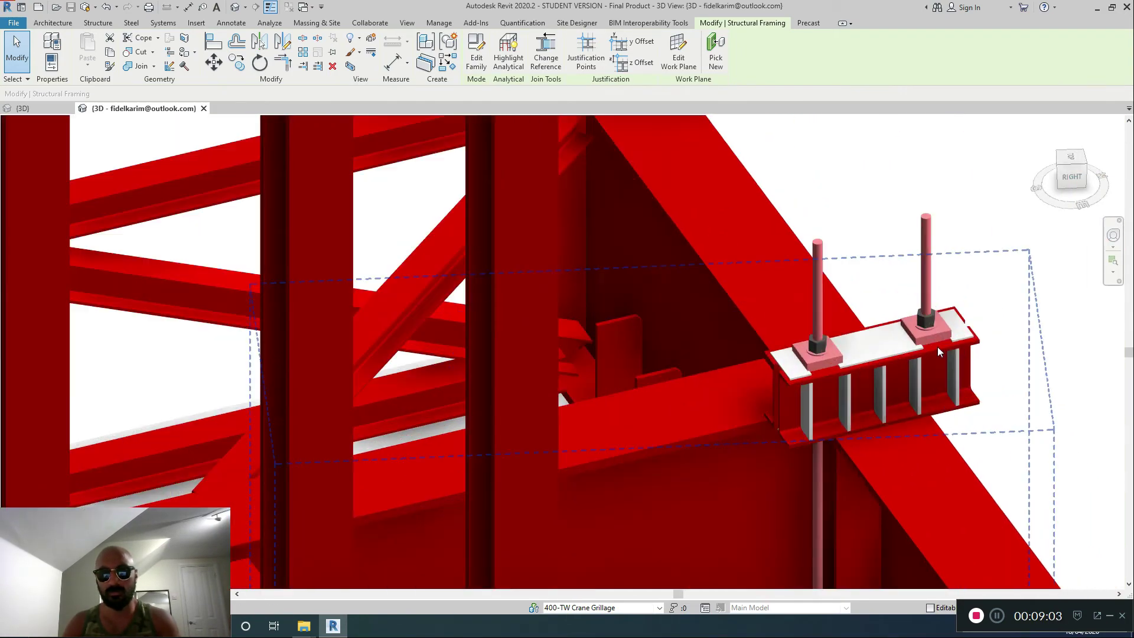
{"action": "scroll", "coordinate": [938, 346], "scroll_direction": "down", "scroll_amount": 4}
{"action": "scroll", "coordinate": [686, 207], "scroll_direction": "down", "scroll_amount": 4}
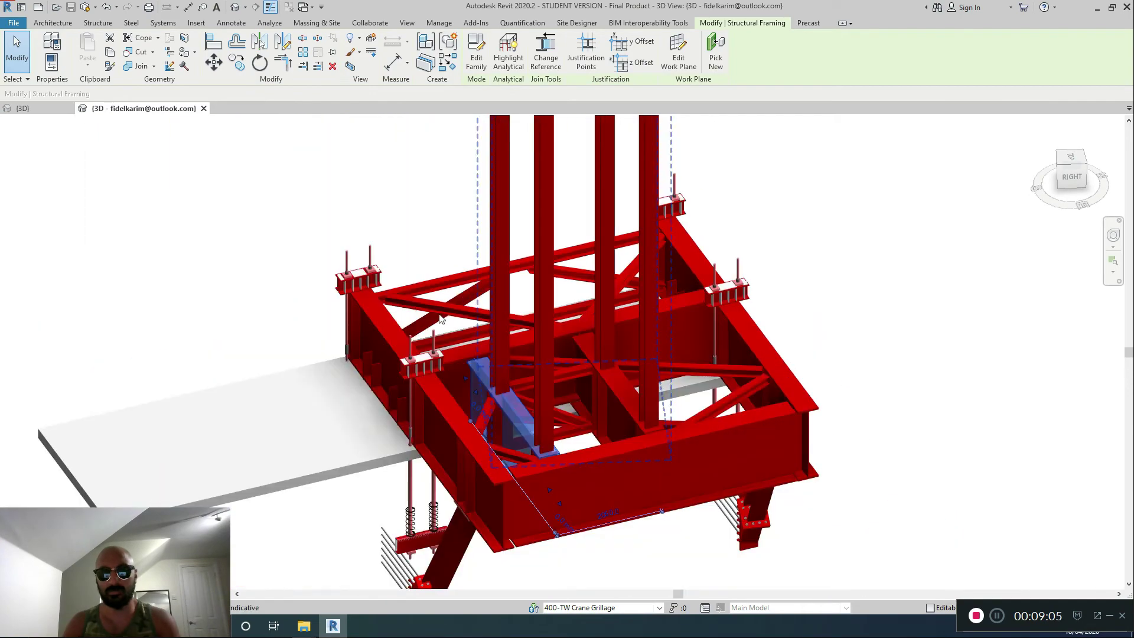
- Clear the beam selection and examine the hold-downs, raking struts and grillage framing from several angles
{"action": "middle_click_drag", "start_coordinate": [440, 317], "coordinate": [520, 313], "text": "shift"}
{"action": "middle_click_drag", "start_coordinate": [271, 324], "coordinate": [367, 235]}
{"action": "scroll", "coordinate": [357, 224], "scroll_direction": "up", "scroll_amount": 2}
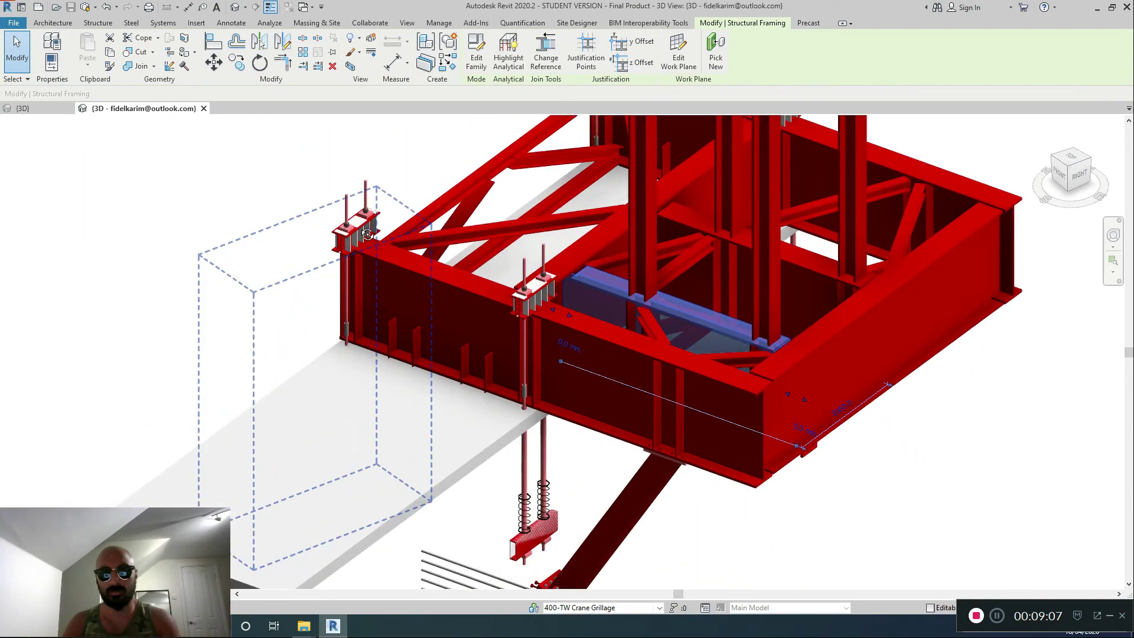
{"action": "left_click", "coordinate": [367, 235]}
{"action": "left_click", "coordinate": [717, 473]}
{"action": "middle_click_drag", "start_coordinate": [756, 581], "coordinate": [716, 474]}
{"action": "scroll", "coordinate": [421, 392], "scroll_direction": "up", "scroll_amount": 2}
{"action": "middle_click_drag", "start_coordinate": [590, 466], "coordinate": [611, 383], "text": "shift"}
{"action": "scroll", "coordinate": [610, 384], "scroll_direction": "up", "scroll_amount": 2}
{"action": "scroll", "coordinate": [610, 384], "scroll_direction": "down", "scroll_amount": 4}
{"action": "middle_click_drag", "start_coordinate": [752, 384], "coordinate": [609, 477], "text": "shift"}
{"action": "middle_click_drag", "start_coordinate": [624, 423], "coordinate": [674, 556], "text": "shift"}
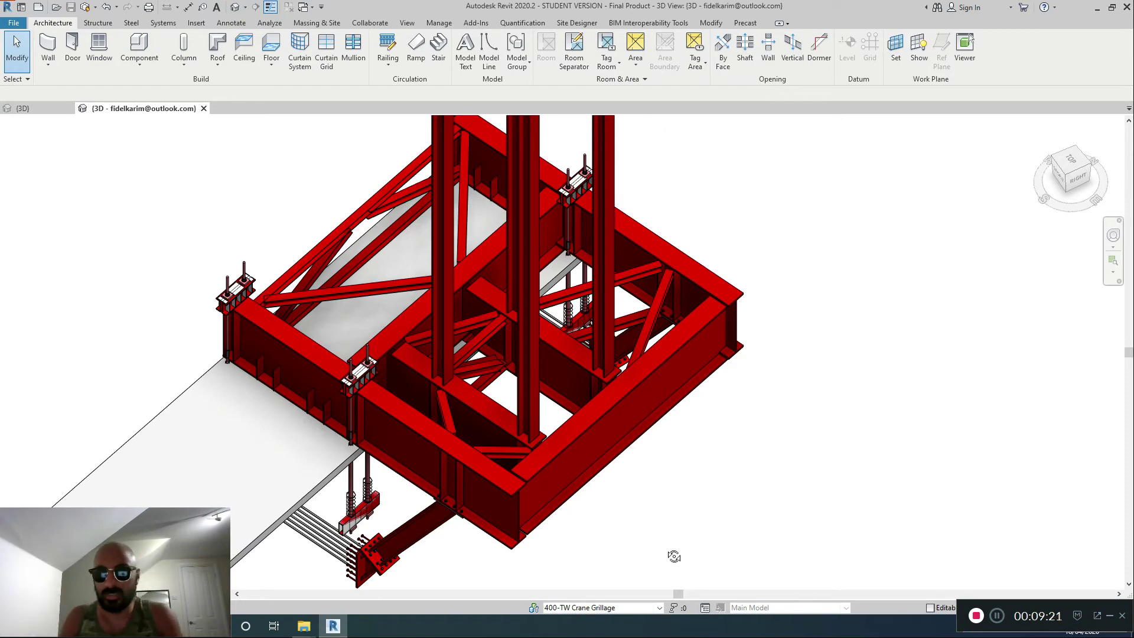
- Select the spiral rebar around the hold-down rod above the box section and inspect it closely
{"action": "middle_click_drag", "start_coordinate": [704, 499], "coordinate": [677, 315], "text": "shift"}
{"action": "scroll", "coordinate": [676, 314], "scroll_direction": "down", "scroll_amount": 1}
{"action": "middle_click_drag", "start_coordinate": [422, 564], "coordinate": [538, 392]}
{"action": "scroll", "coordinate": [515, 344], "scroll_direction": "up", "scroll_amount": 5}
{"action": "middle_click_drag", "start_coordinate": [511, 295], "coordinate": [503, 250], "text": "shift"}
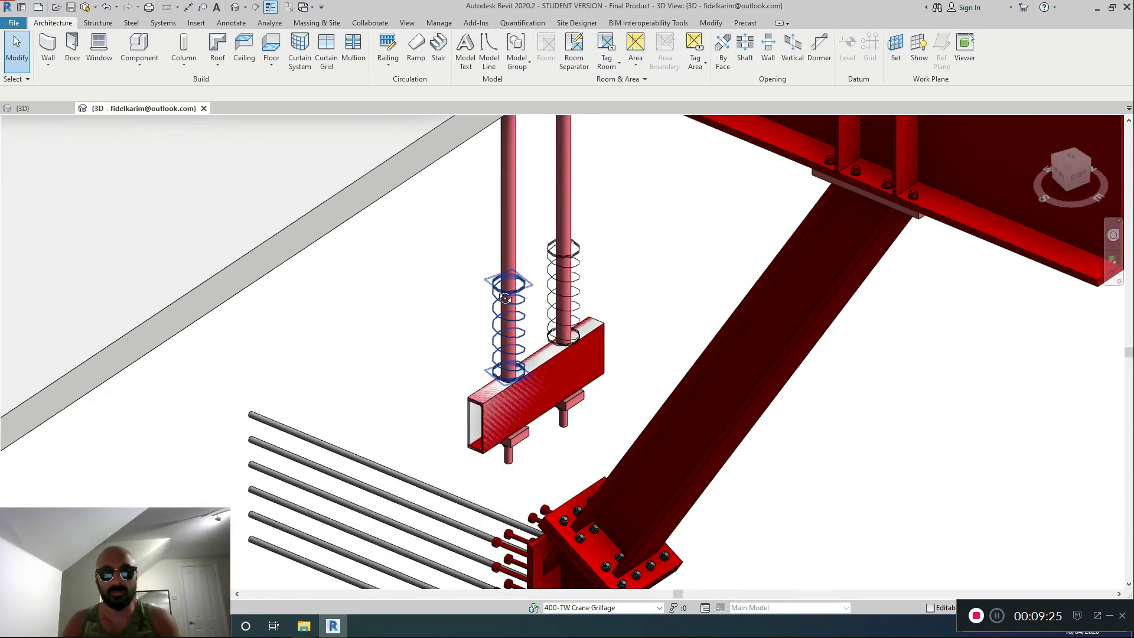
{"action": "left_click", "coordinate": [505, 299]}
{"action": "scroll", "coordinate": [485, 343], "scroll_direction": "up", "scroll_amount": 3}
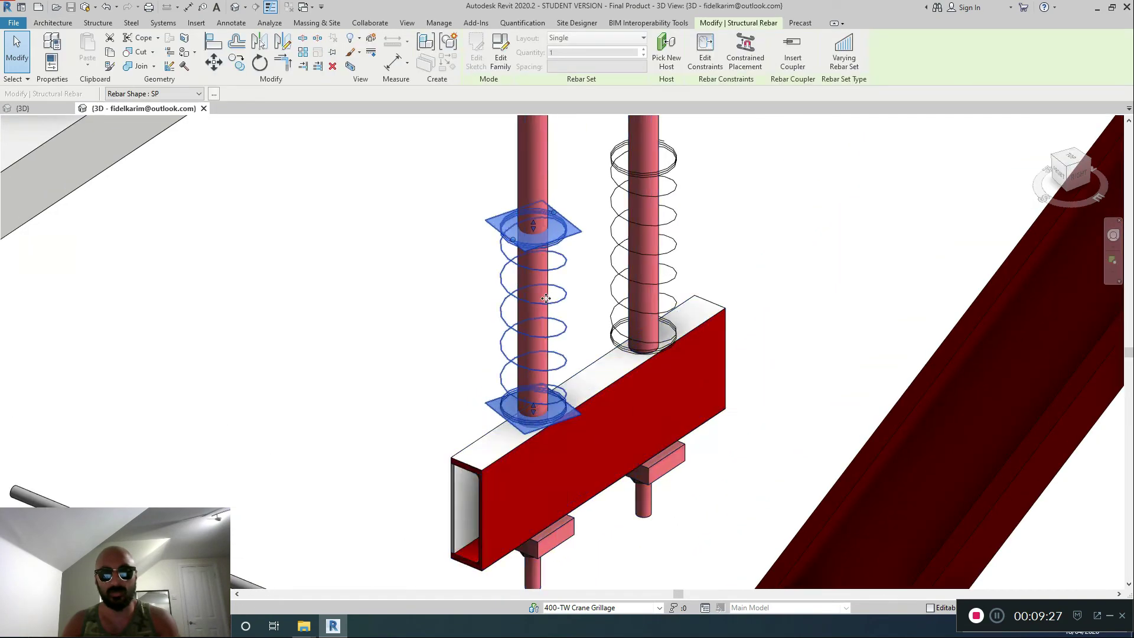
- Clear the spiral rebar selection and view the whole grillage, slab and raking strut from the front
{"action": "scroll", "coordinate": [688, 511], "scroll_direction": "down", "scroll_amount": 3}
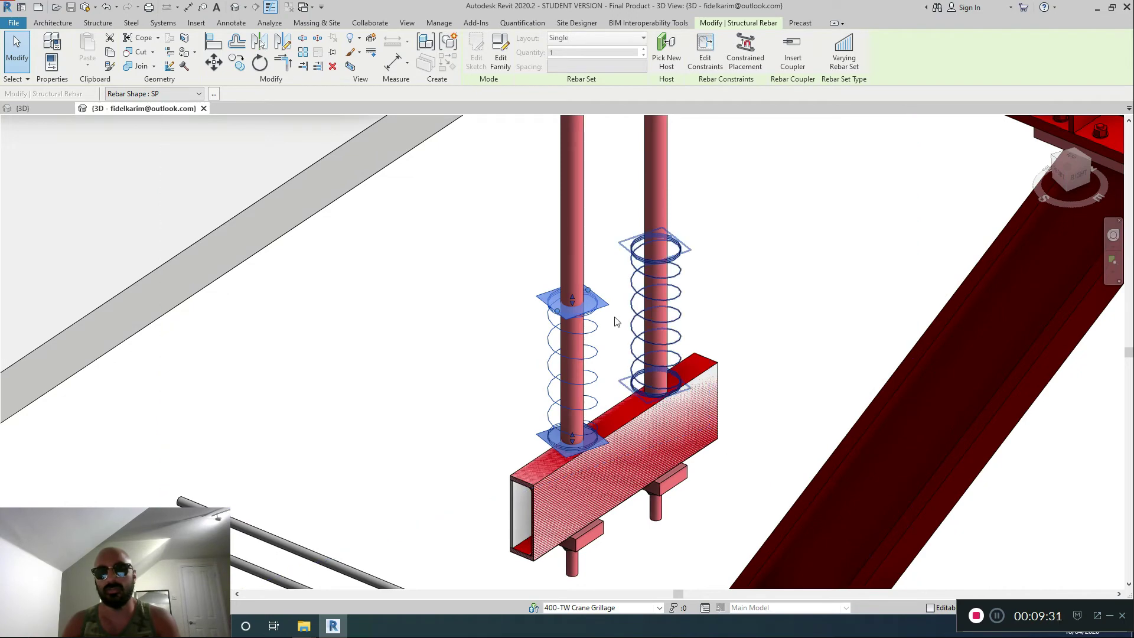
{"action": "scroll", "coordinate": [685, 288], "scroll_direction": "down", "scroll_amount": 8}
{"action": "left_click", "coordinate": [731, 265]}
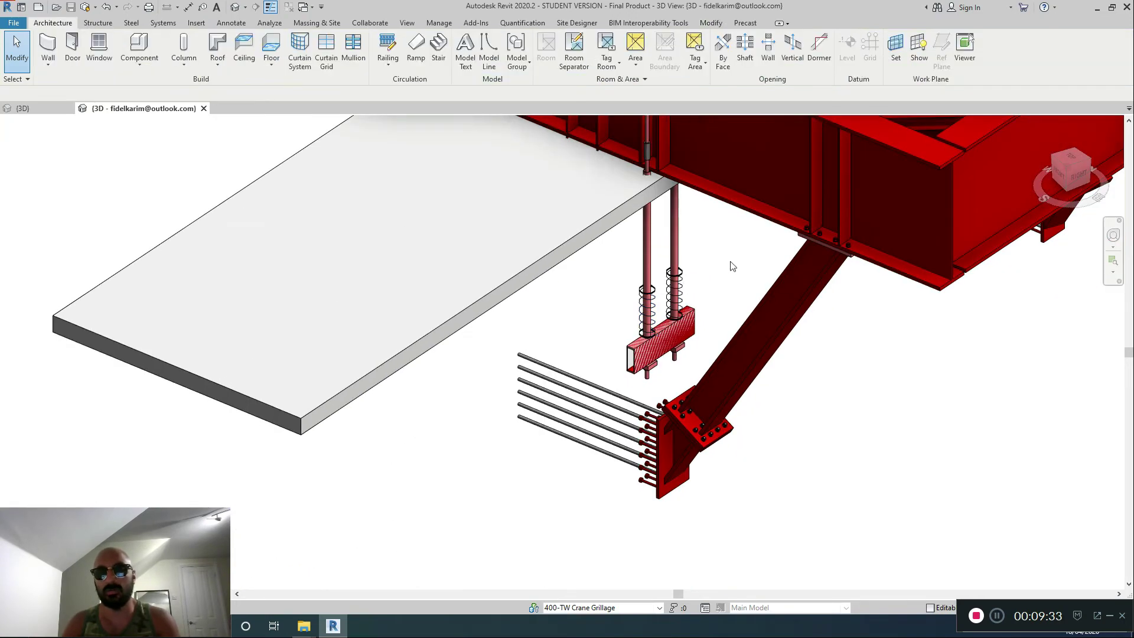
{"action": "scroll", "coordinate": [732, 266], "scroll_direction": "down", "scroll_amount": 6}
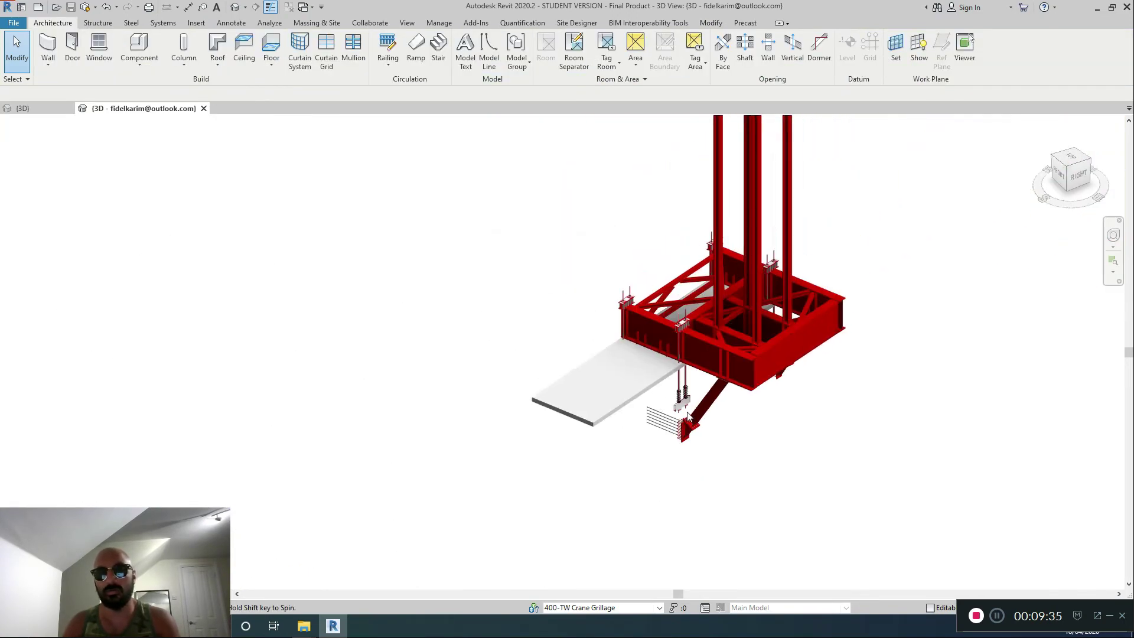
{"action": "middle_click_drag", "start_coordinate": [732, 266], "coordinate": [609, 468], "text": "shift"}
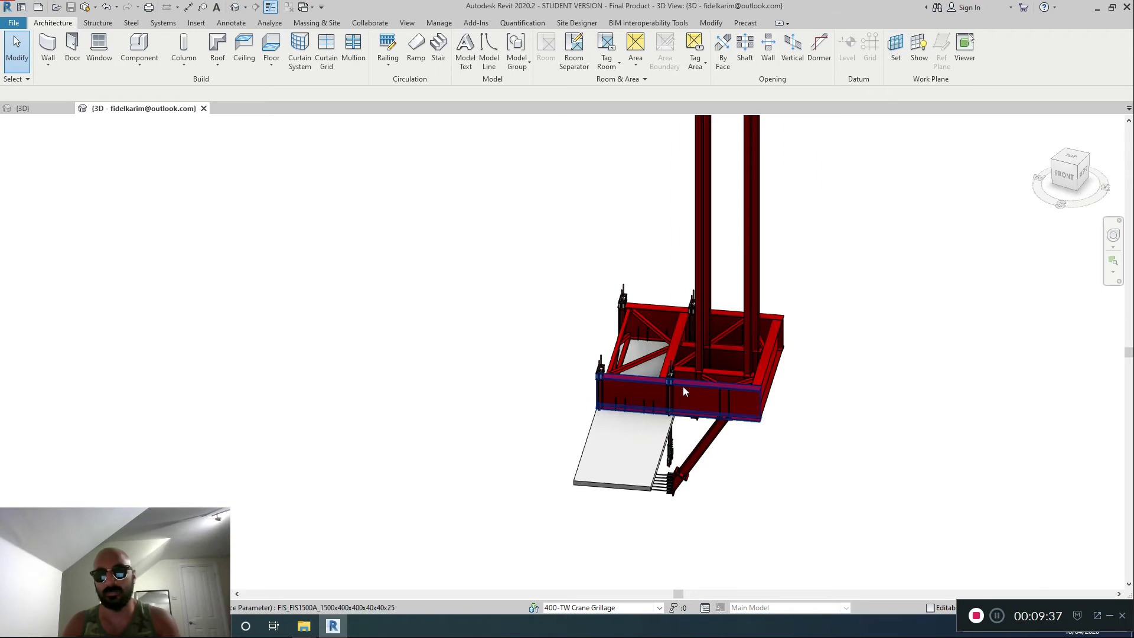
{"action": "middle_click_drag", "start_coordinate": [683, 389], "coordinate": [667, 420], "text": "shift"}
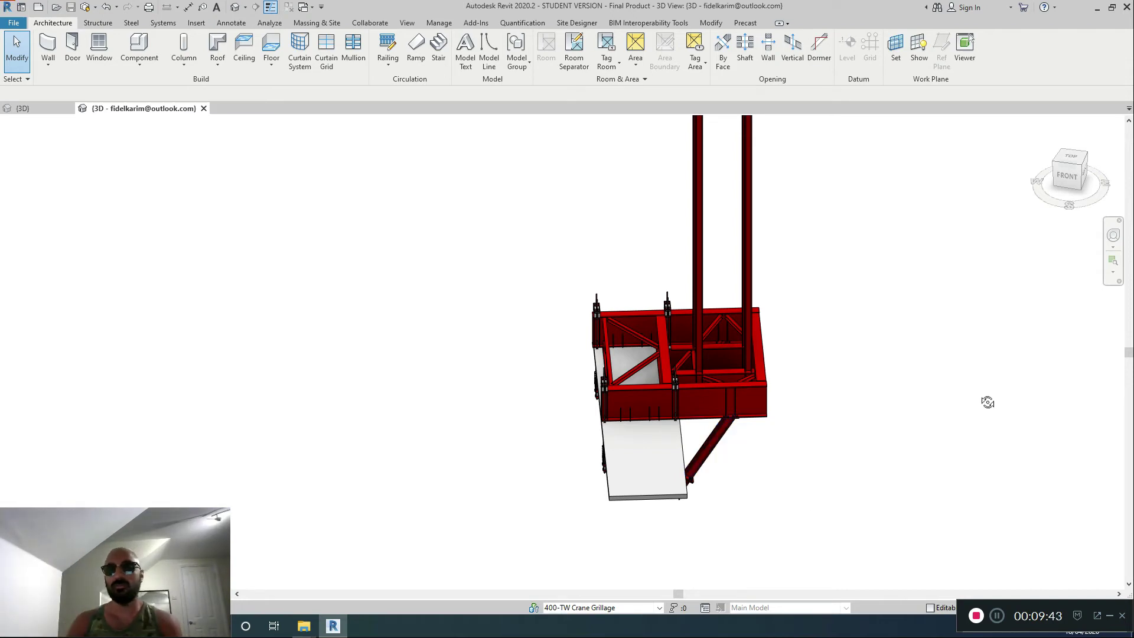
- Switch to the Crane Grillage Part 5 3D view and examine the isolated slab, core walls and crane legs in perspective and plan
{"action": "left_click", "coordinate": [22, 108]}
{"action": "scroll", "coordinate": [650, 373], "scroll_direction": "down", "scroll_amount": 3}
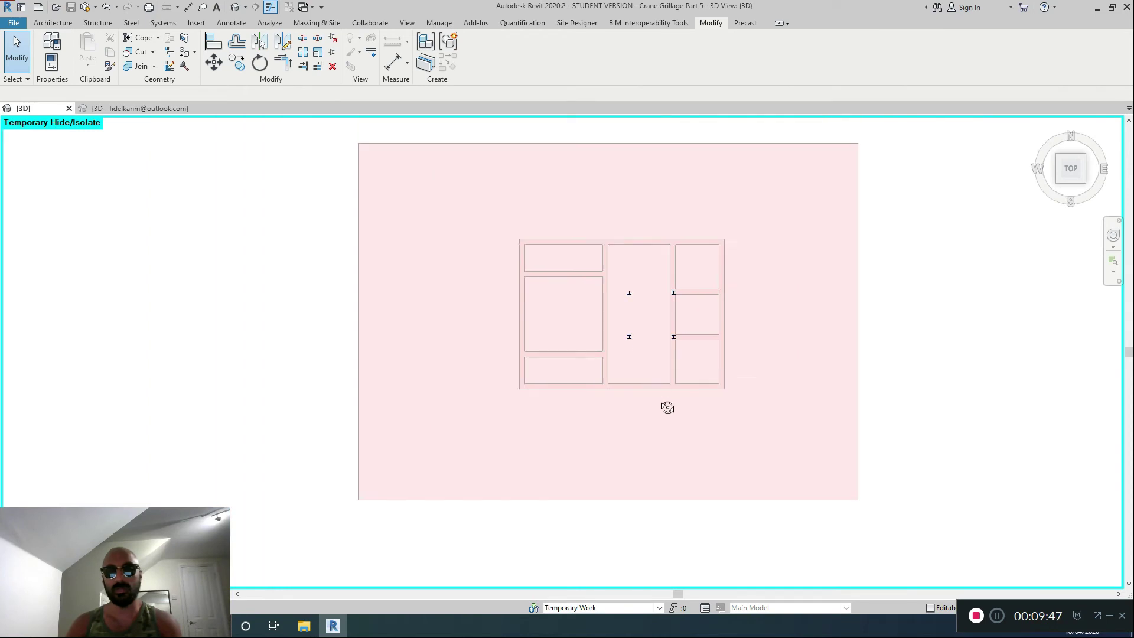
{"action": "middle_click_drag", "start_coordinate": [667, 408], "coordinate": [758, 319], "text": "shift"}
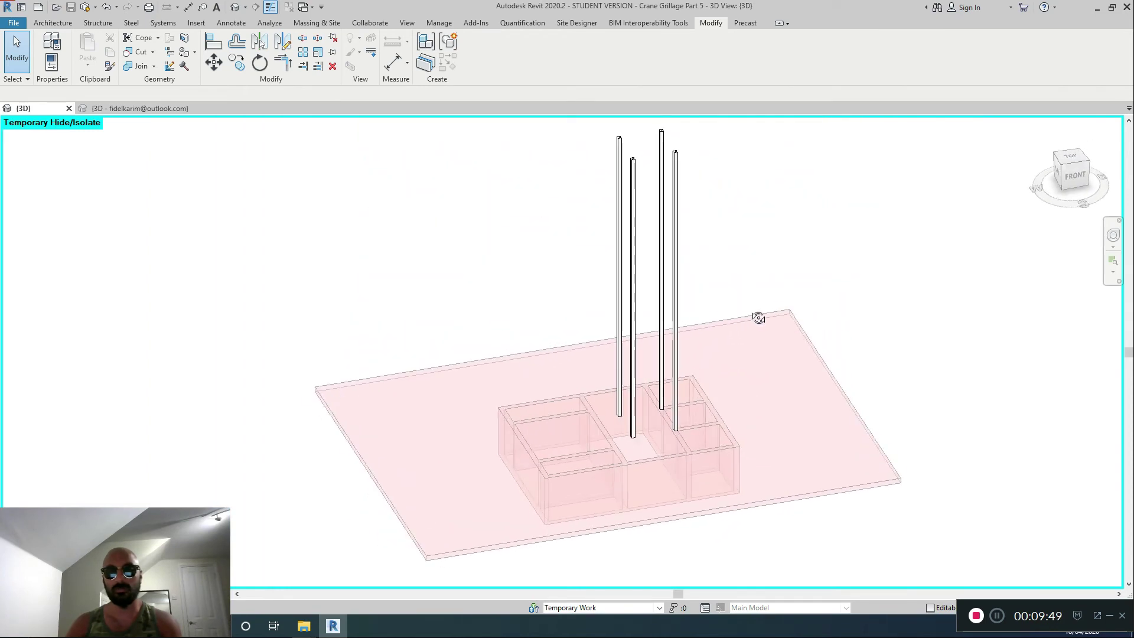
{"action": "scroll", "coordinate": [658, 430], "scroll_direction": "up", "scroll_amount": 4}
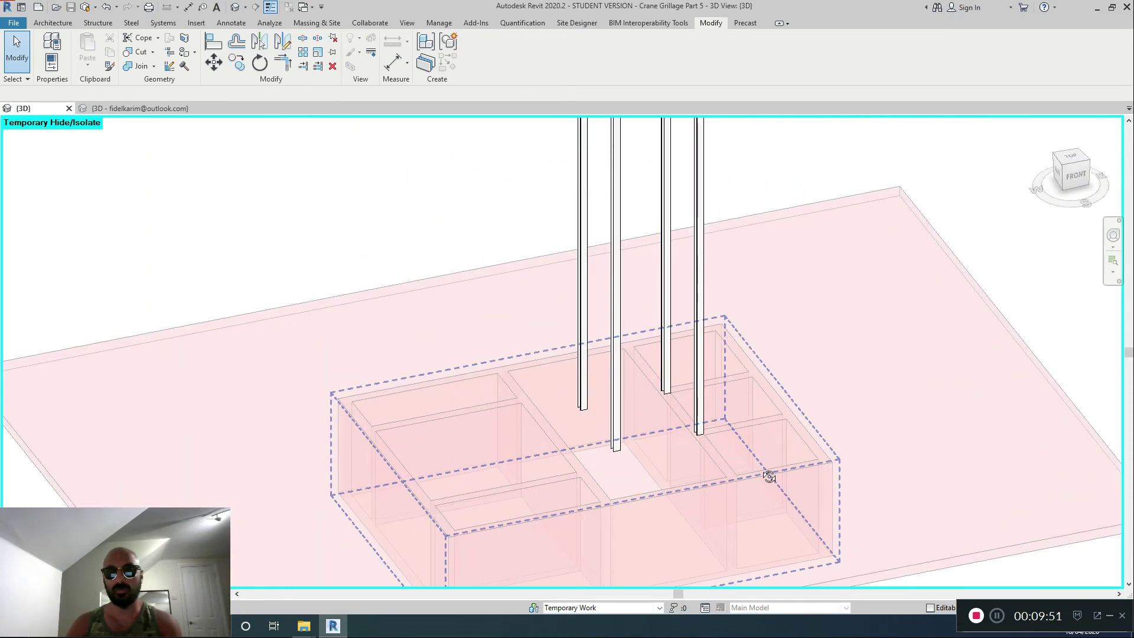
{"action": "middle_click_drag", "start_coordinate": [812, 466], "coordinate": [429, 502], "text": "shift"}
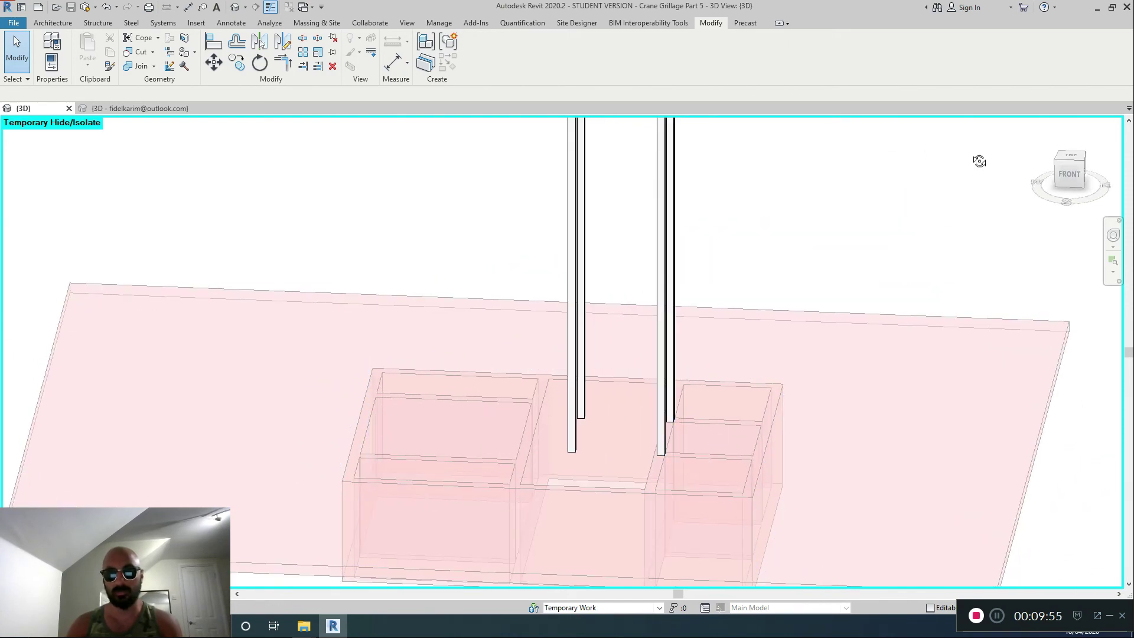
{"action": "left_click", "coordinate": [1069, 156]}
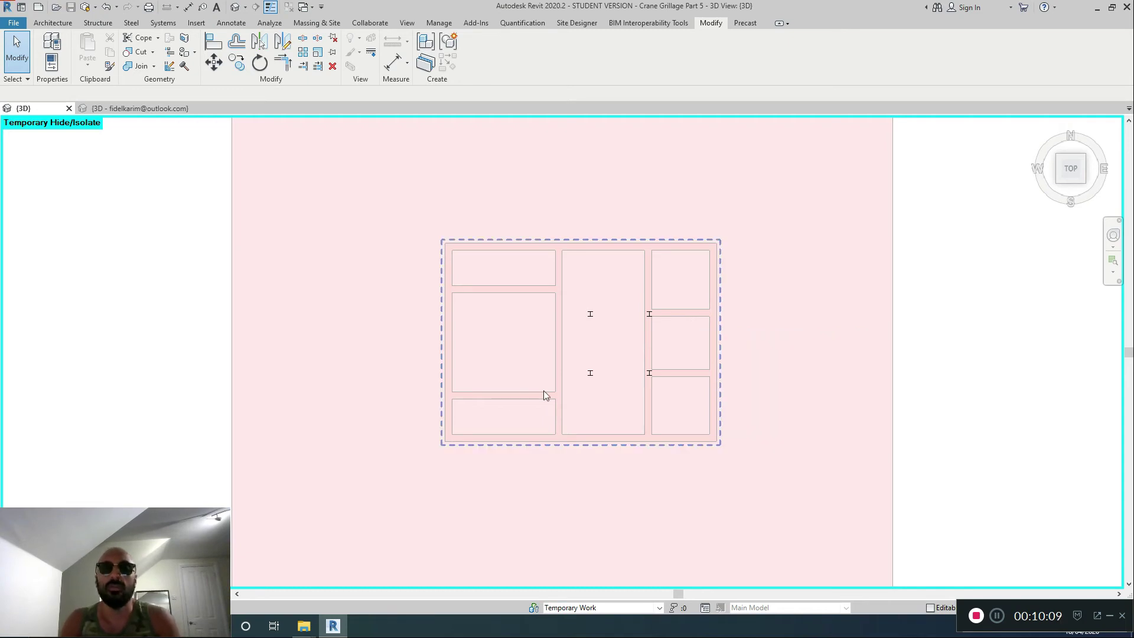
{"action": "scroll", "coordinate": [695, 385], "scroll_direction": "down", "scroll_amount": 3}
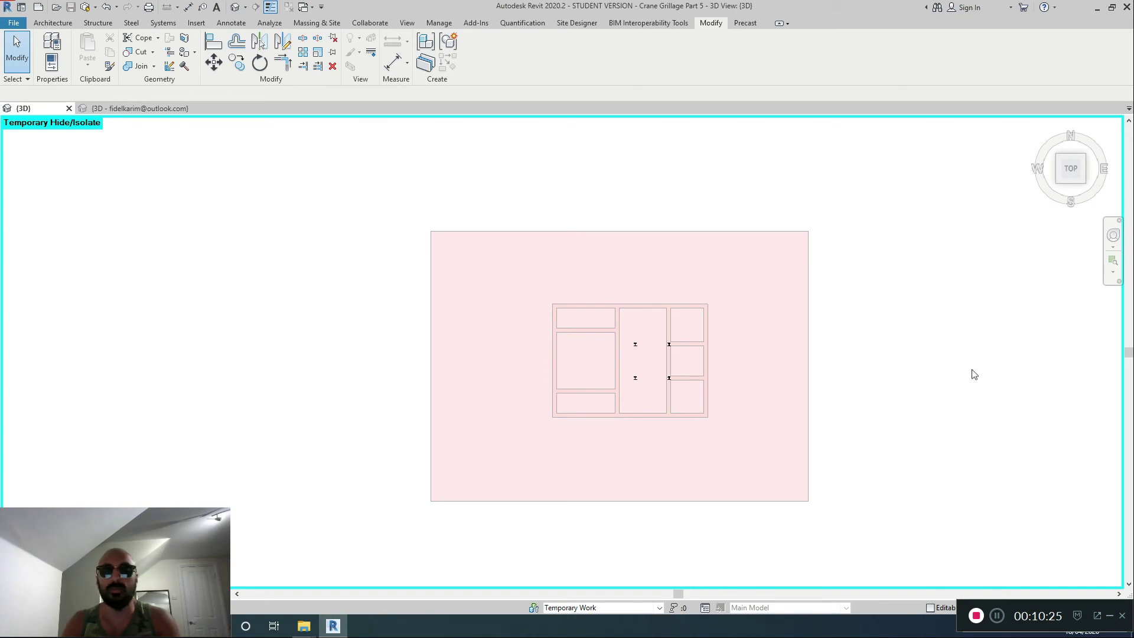
- Reset the temporary hide/isolate and view the whole tower with its slabs, core walls and crane legs
{"action": "middle_click_drag", "start_coordinate": [959, 382], "coordinate": [797, 248], "text": "shift"}
{"action": "key", "text": "h"}
{"action": "key", "text": "r"}
{"action": "middle_click_drag", "start_coordinate": [785, 338], "coordinate": [805, 423], "text": "shift"}
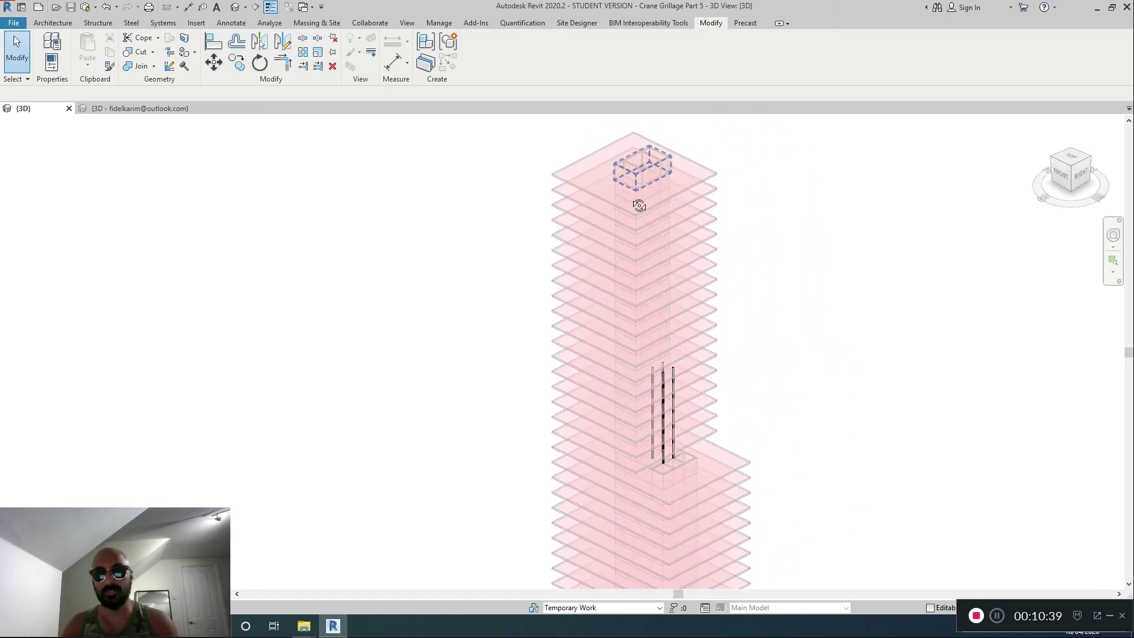
{"action": "middle_click_drag", "start_coordinate": [707, 516], "coordinate": [629, 385], "text": "shift"}
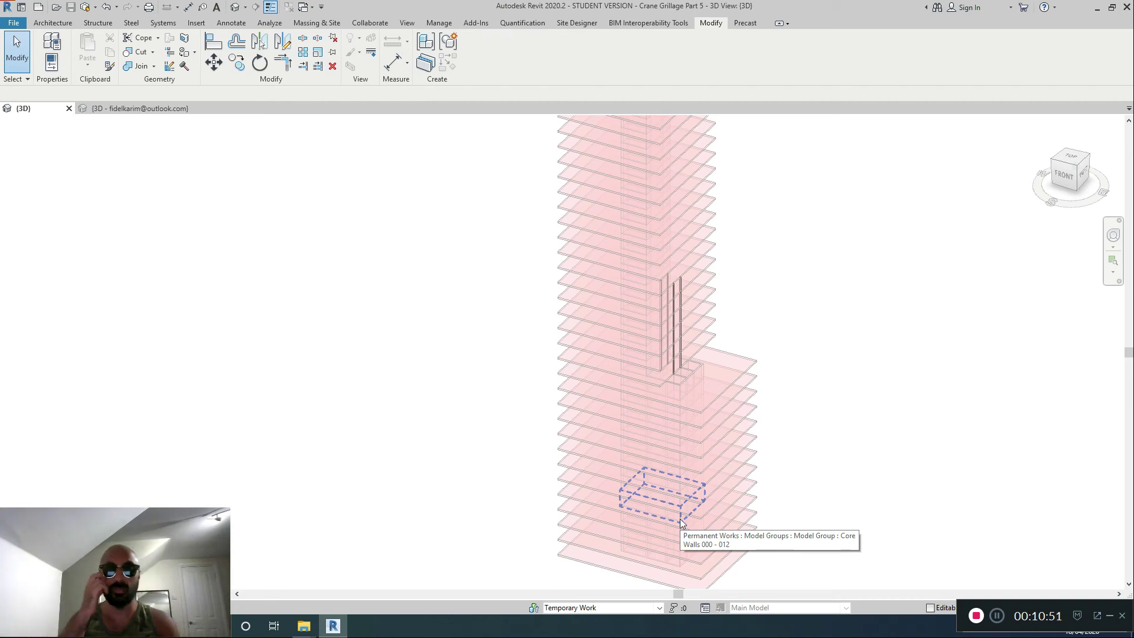
{"action": "scroll", "coordinate": [860, 349], "scroll_direction": "down", "scroll_amount": 2}
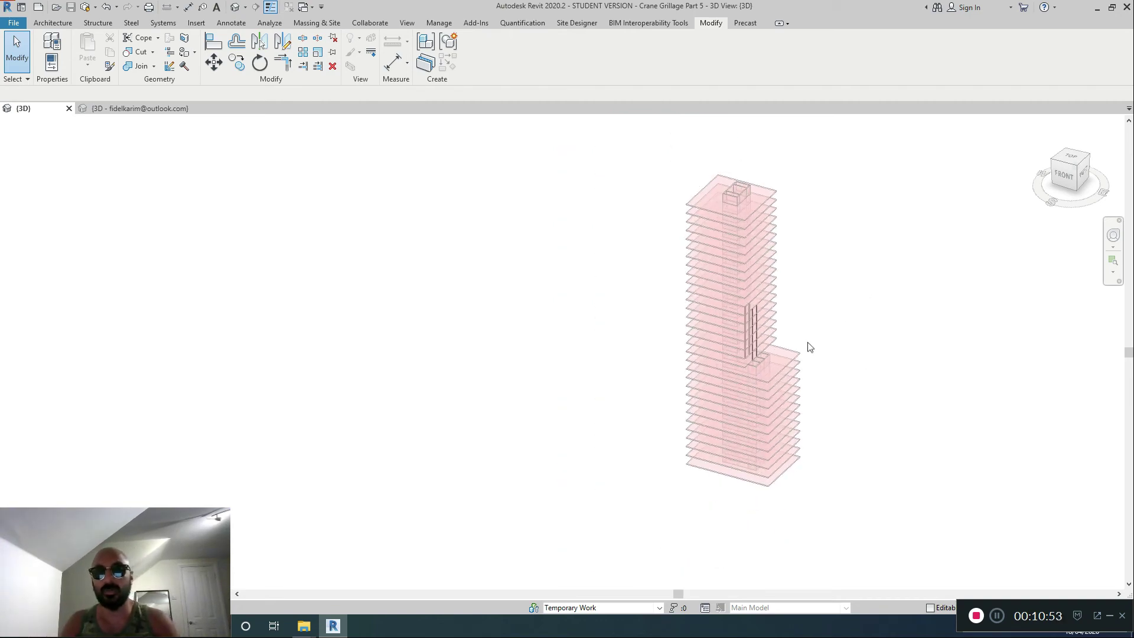
- Select the crane legs standing over the lower core walls and show their properties
{"action": "scroll", "coordinate": [808, 344], "scroll_direction": "up", "scroll_amount": 5}
{"action": "scroll", "coordinate": [742, 323], "scroll_direction": "up", "scroll_amount": 2}
{"action": "middle_click_drag", "start_coordinate": [860, 325], "coordinate": [826, 216], "text": "shift"}
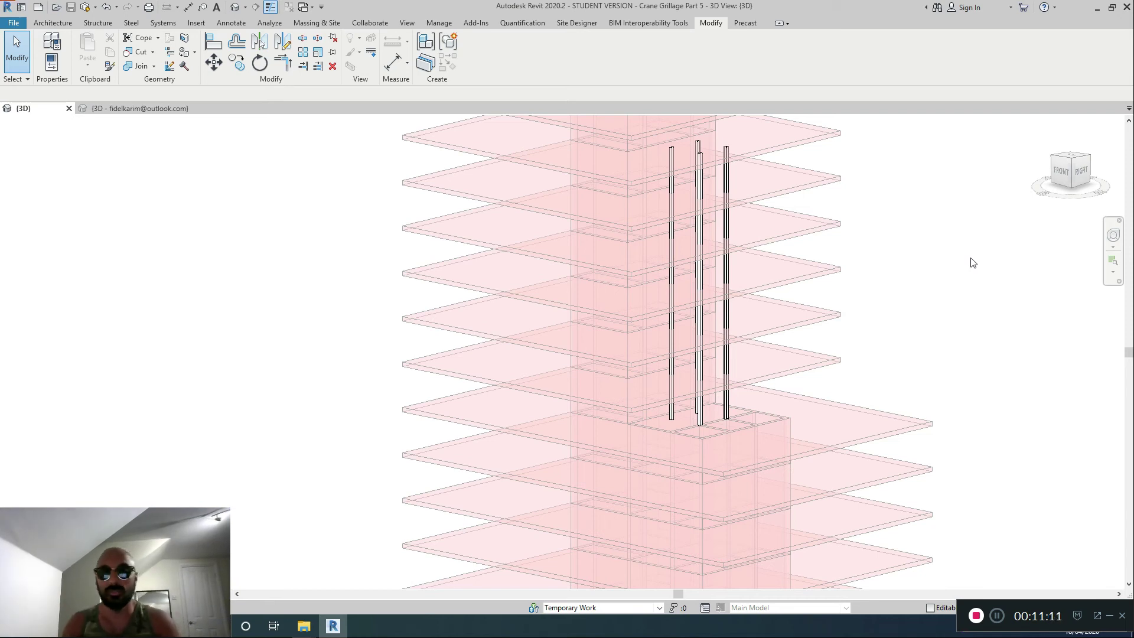
{"action": "scroll", "coordinate": [848, 299], "scroll_direction": "up", "scroll_amount": 3}
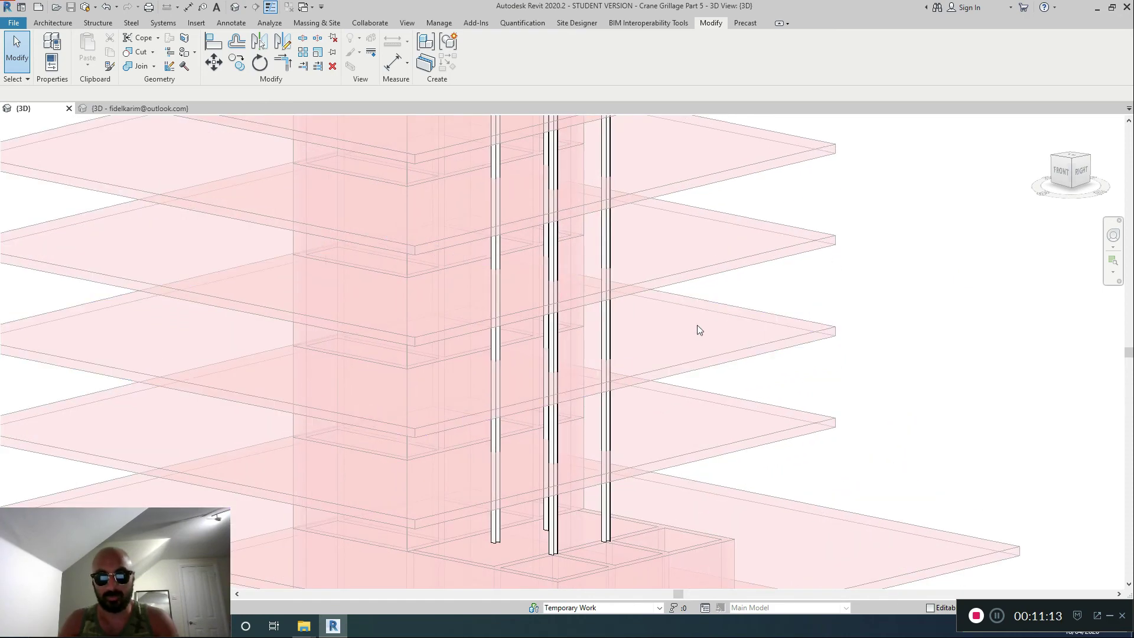
{"action": "left_click", "coordinate": [610, 317]}
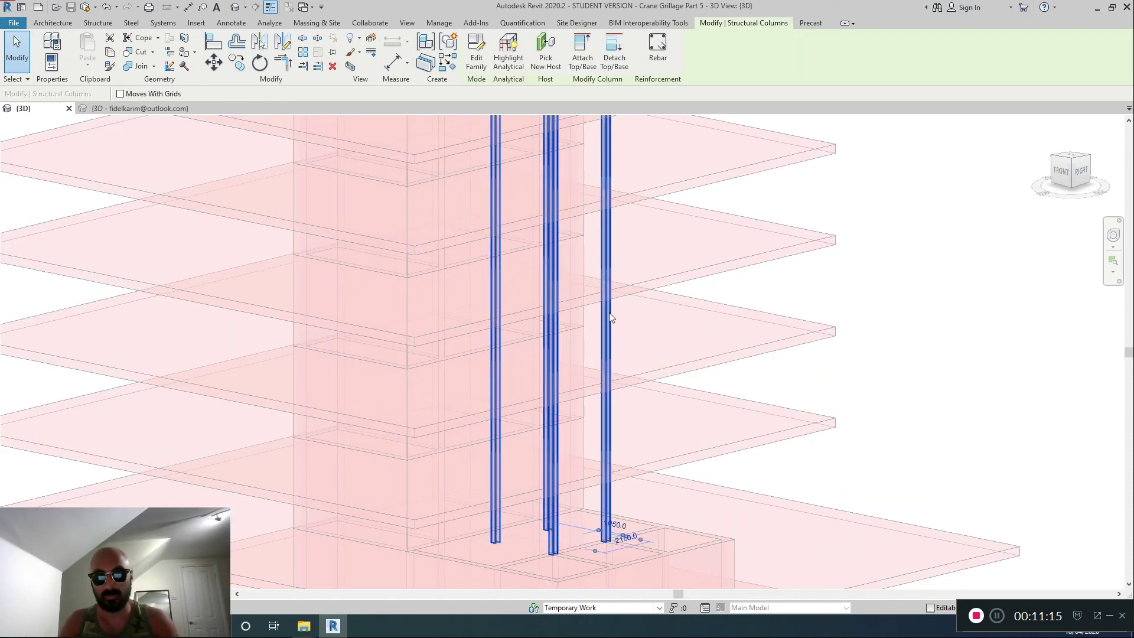
{"action": "left_click", "coordinate": [47, 67]}
{"action": "middle_click_drag", "start_coordinate": [576, 245], "coordinate": [501, 293]}
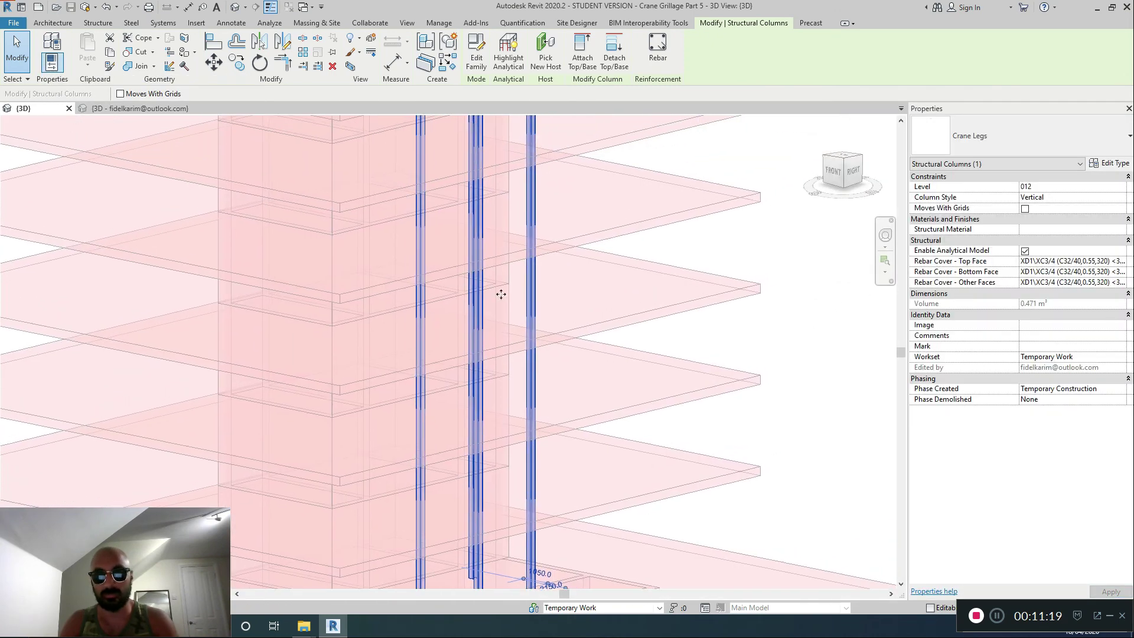
- Set the Crane Legs type's Crane Leg Spacing to 3000 and its Height to 25000
{"action": "left_click", "coordinate": [1111, 163]}
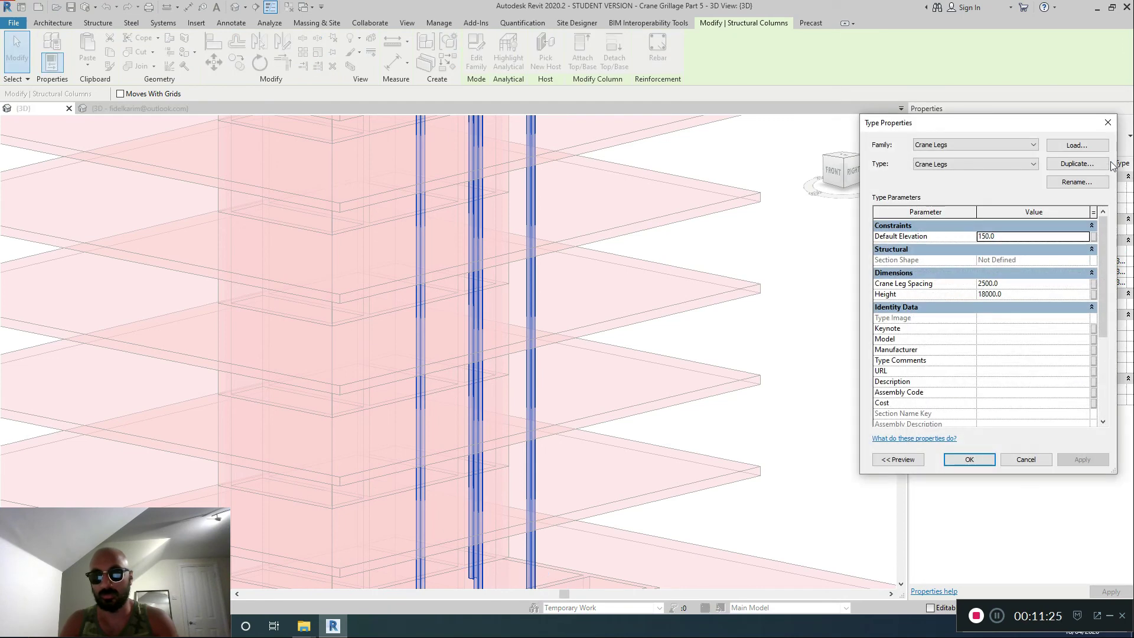
{"action": "left_click", "coordinate": [1084, 284]}
{"action": "type", "text": "30"}
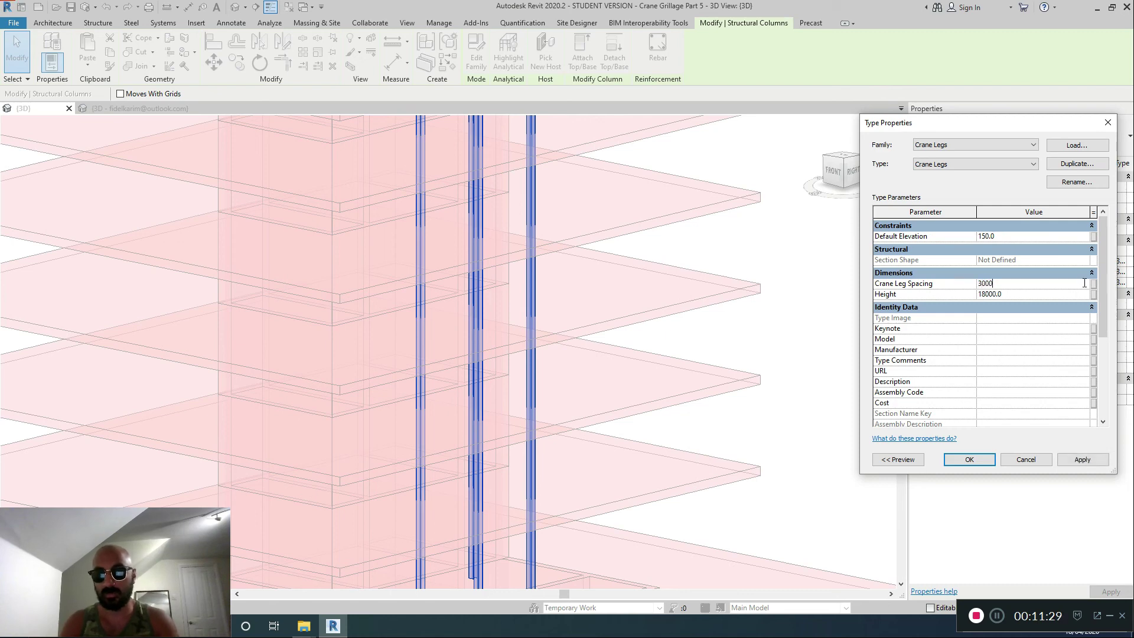
{"action": "left_click", "coordinate": [1019, 294]}
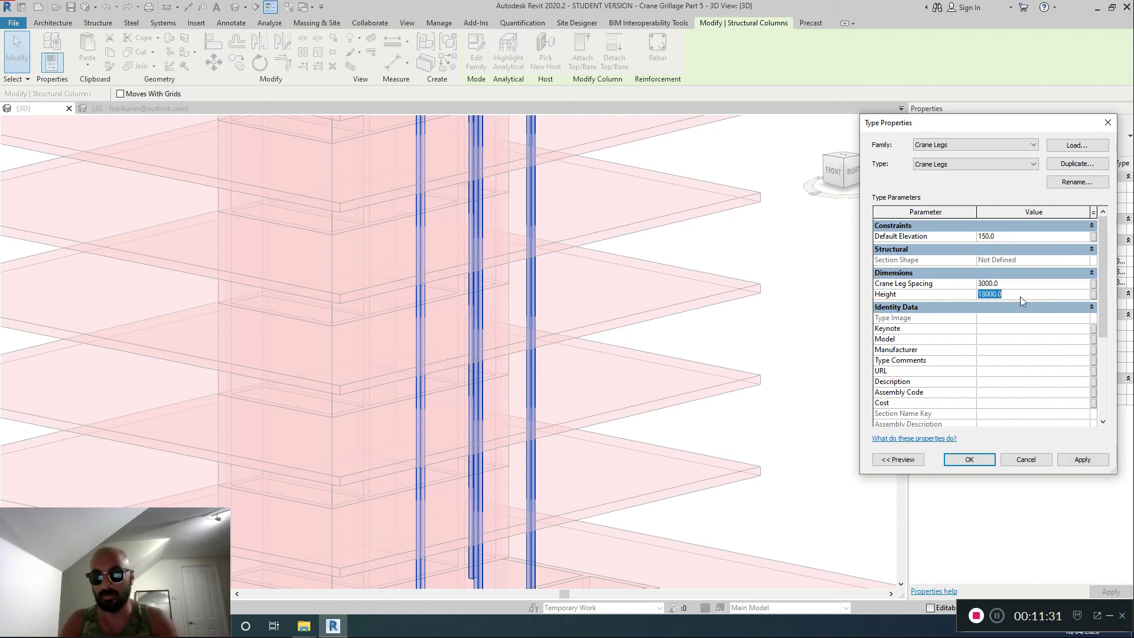
{"action": "type", "text": "25000"}
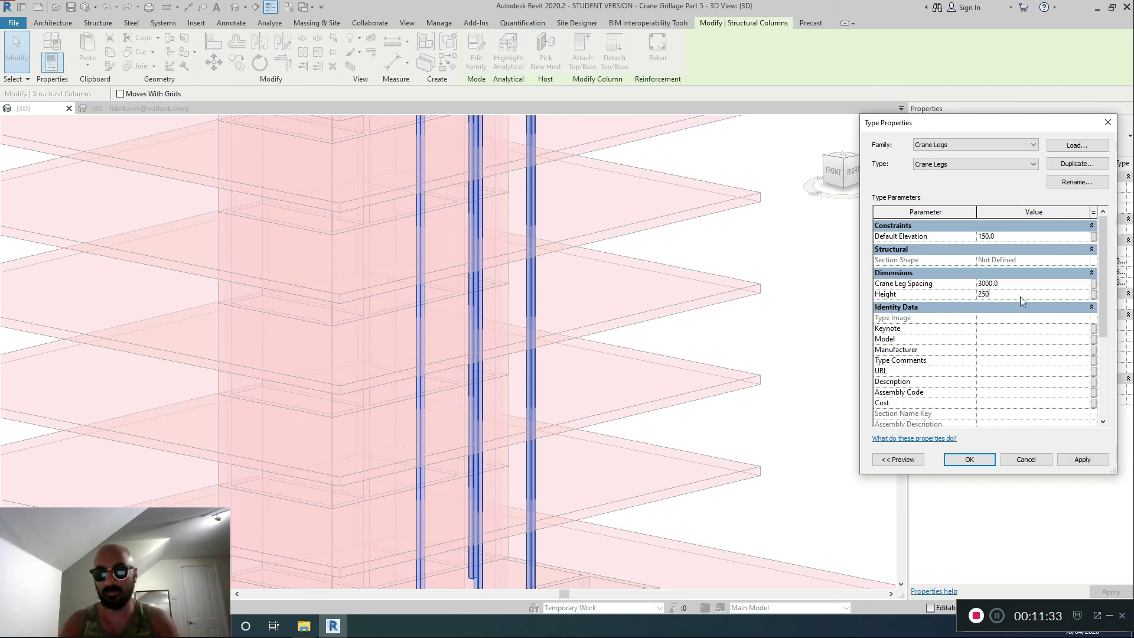
{"action": "left_click", "coordinate": [1096, 462]}
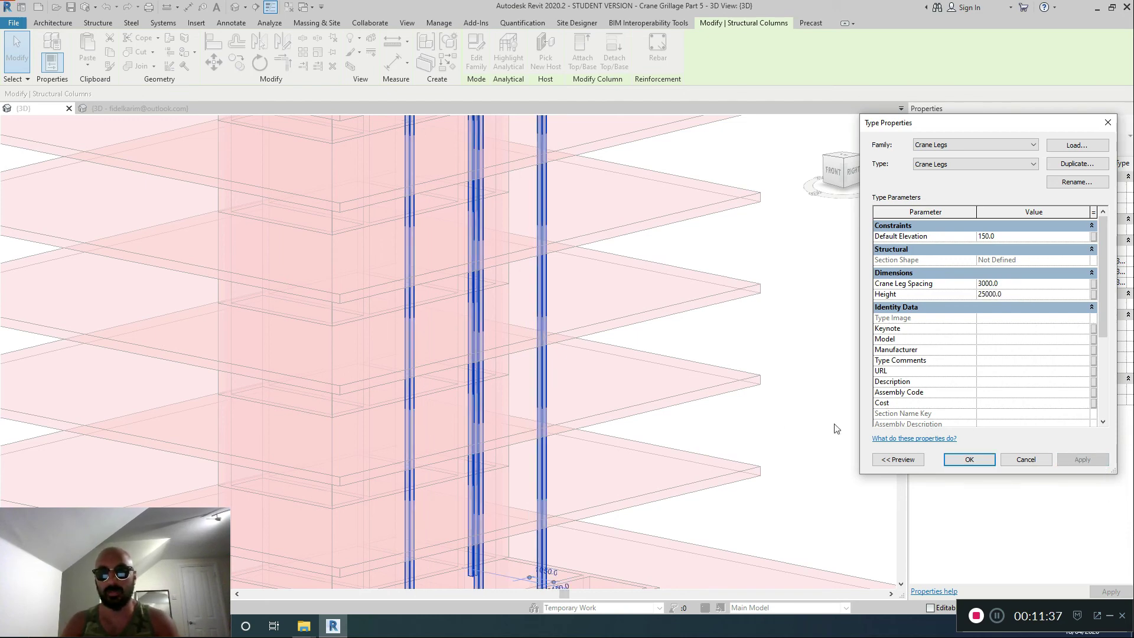
{"action": "left_click", "coordinate": [969, 460]}
- Change the Crane Leg Size type parameter to UC-Universal Columns-Column : UC203x203x71
{"action": "scroll", "coordinate": [562, 361], "scroll_direction": "down", "scroll_amount": 10}
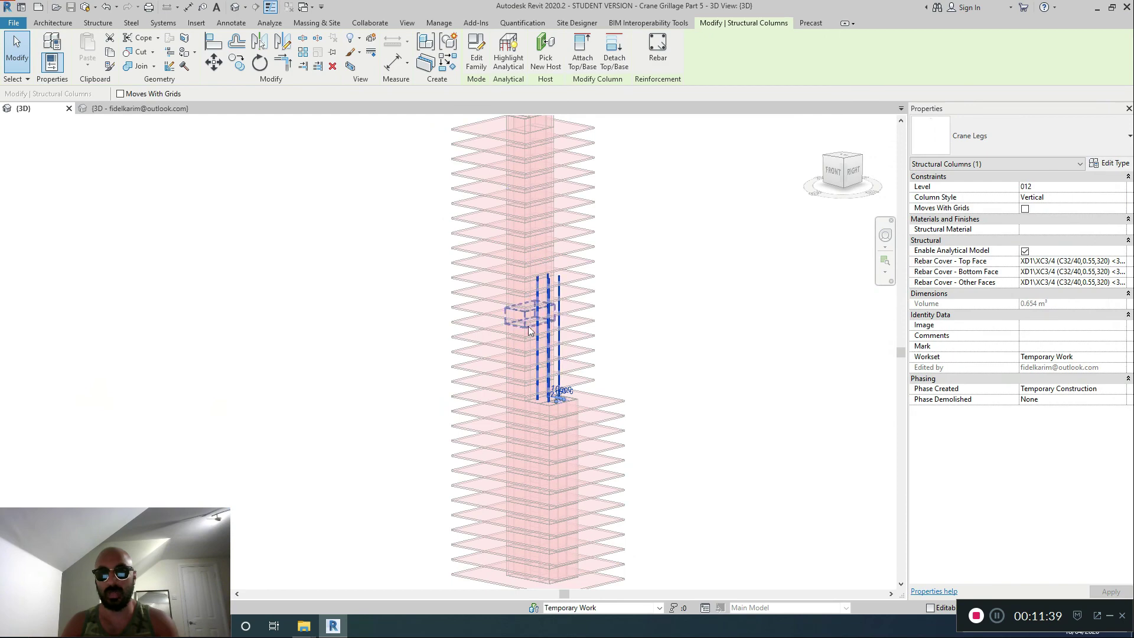
{"action": "scroll", "coordinate": [528, 331], "scroll_direction": "up", "scroll_amount": 10}
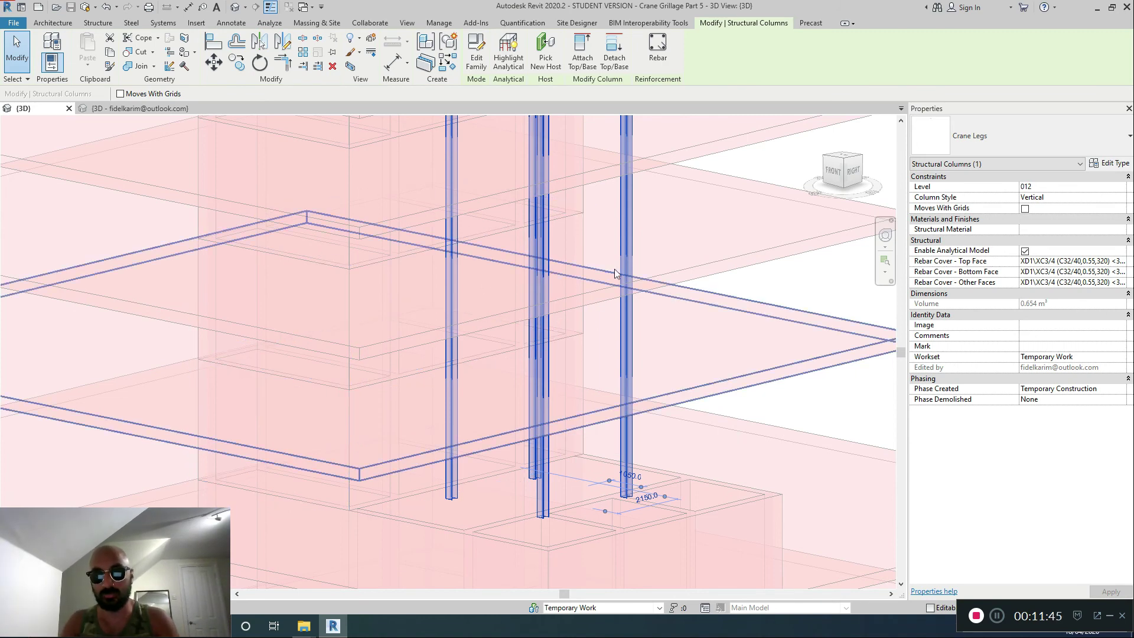
{"action": "left_click", "coordinate": [1110, 164]}
{"action": "scroll", "coordinate": [1061, 261], "scroll_direction": "down", "scroll_amount": 5}
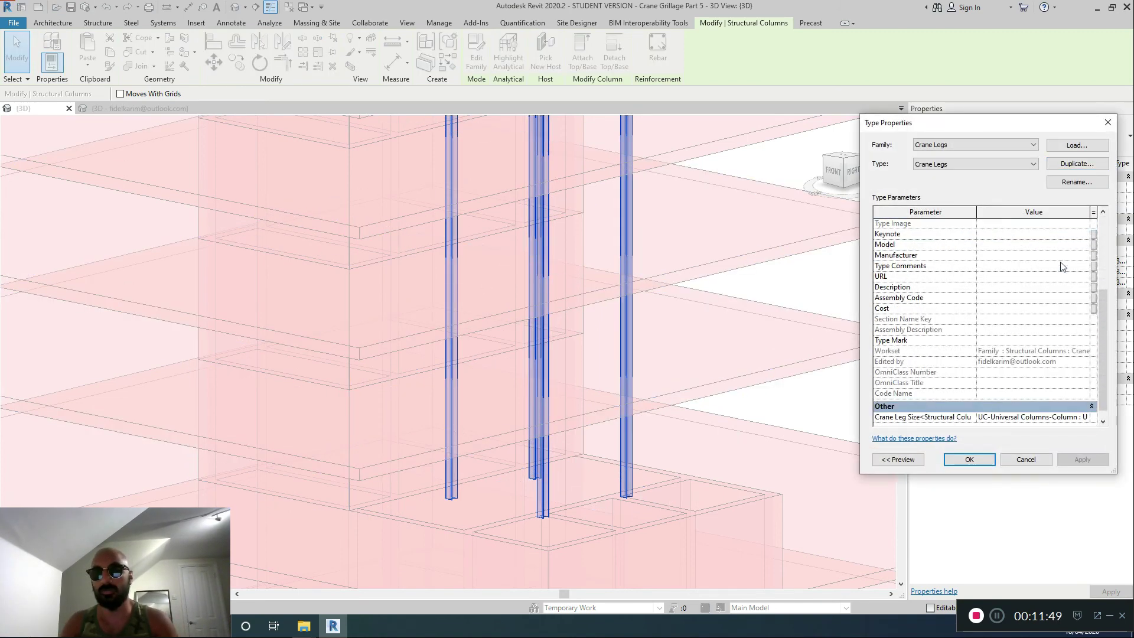
{"action": "left_click", "coordinate": [1085, 407]}
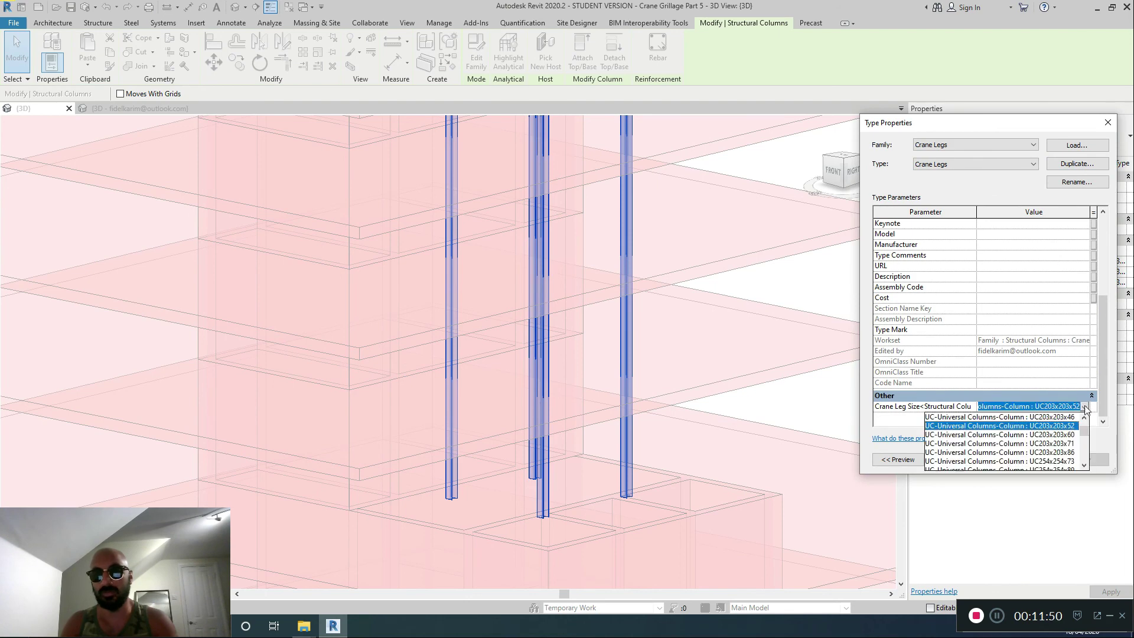
{"action": "left_click", "coordinate": [1047, 443]}
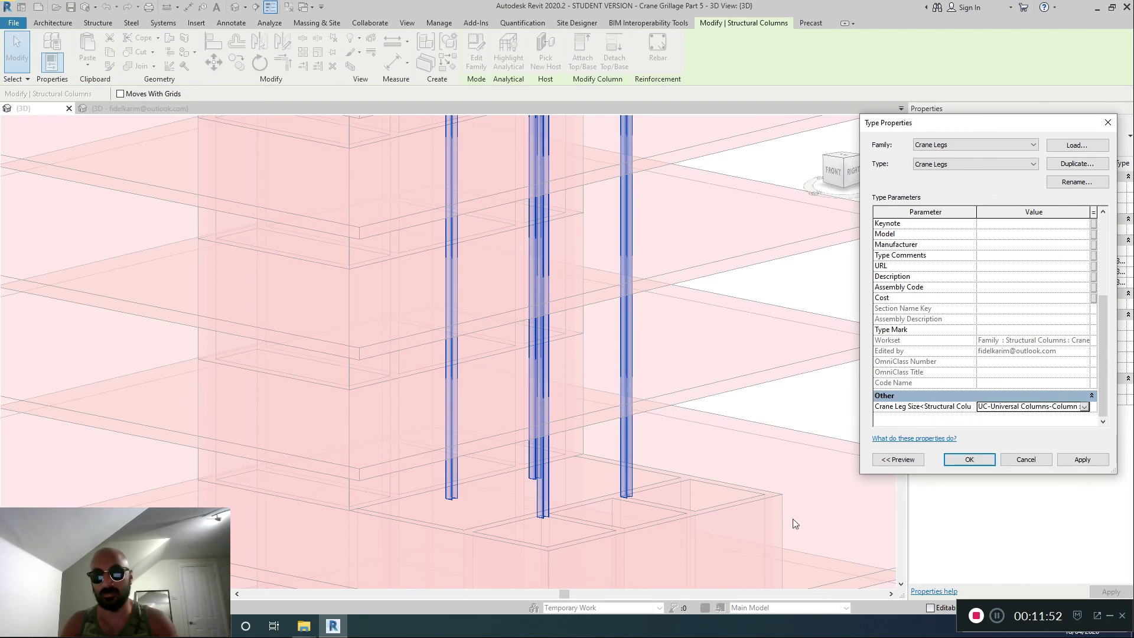
{"action": "left_click", "coordinate": [969, 459]}
- Inspect the resized crane legs from their bases upward and clear the selection
{"action": "scroll", "coordinate": [604, 477], "scroll_direction": "up", "scroll_amount": 3}
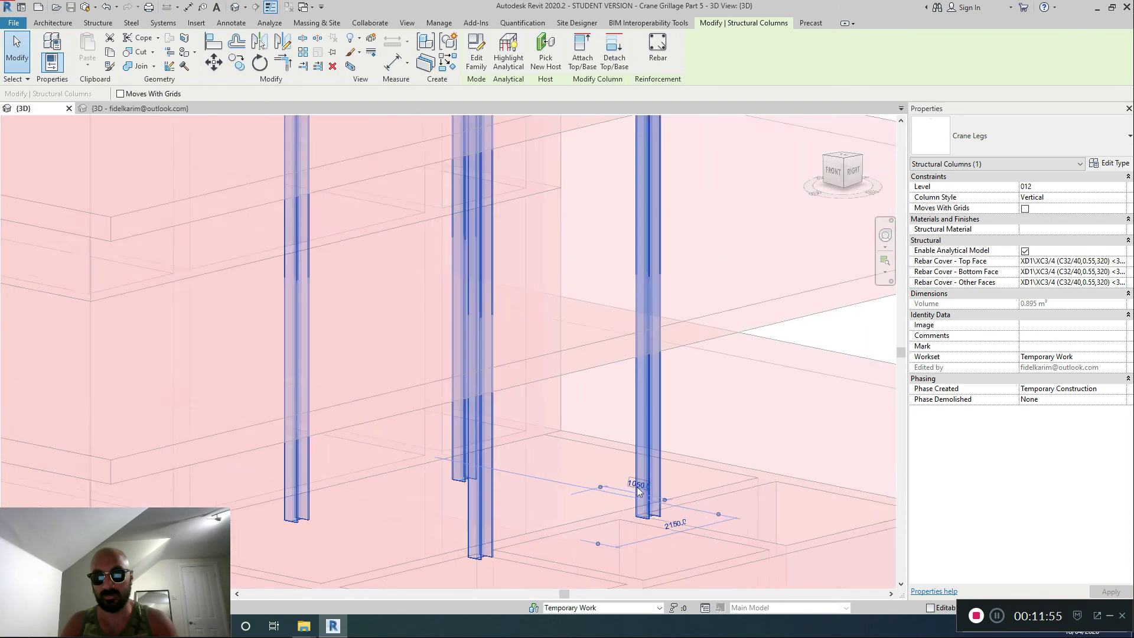
{"action": "scroll", "coordinate": [637, 489], "scroll_direction": "up", "scroll_amount": 2}
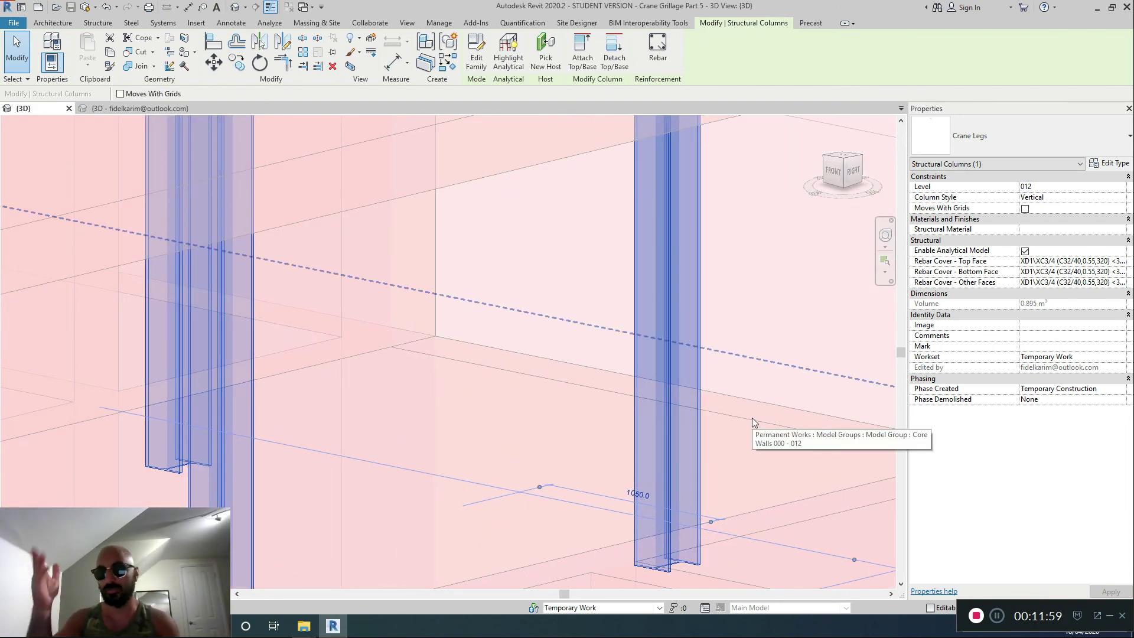
{"action": "scroll", "coordinate": [732, 384], "scroll_direction": "down", "scroll_amount": 3}
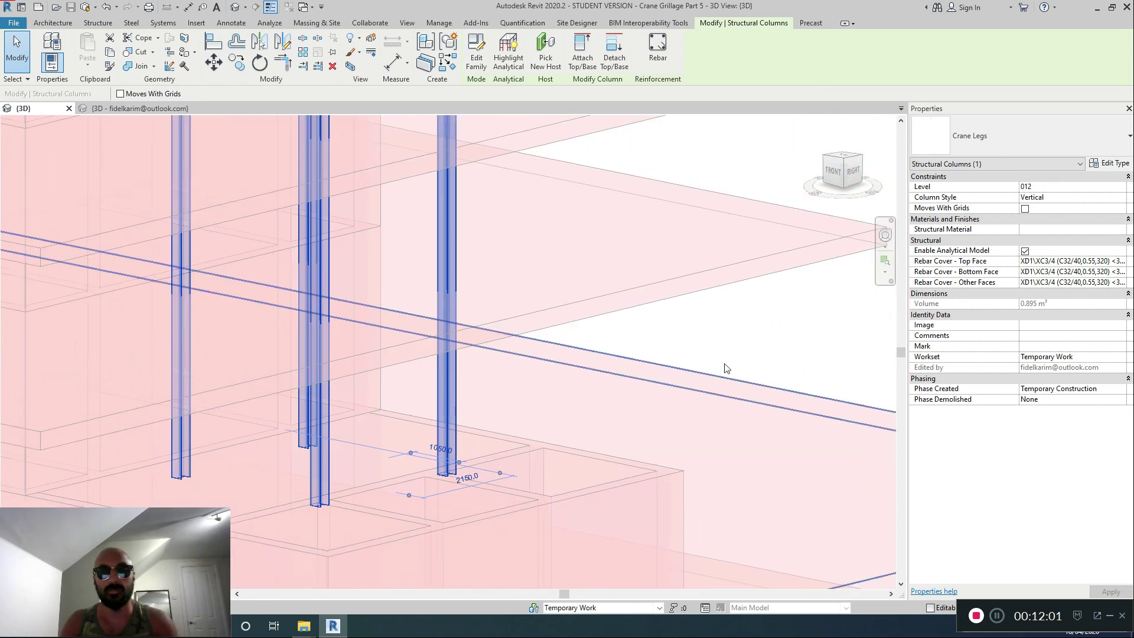
{"action": "left_click", "coordinate": [733, 350]}
{"action": "scroll", "coordinate": [734, 350], "scroll_direction": "down", "scroll_amount": 2}
{"action": "left_click", "coordinate": [464, 291]}
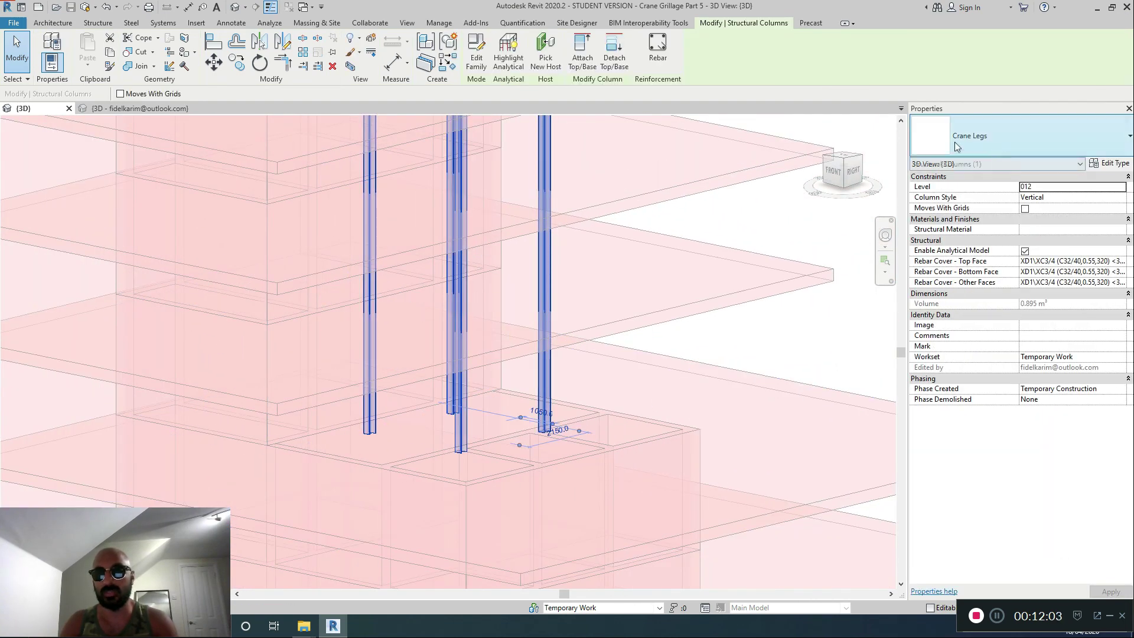
{"action": "scroll", "coordinate": [590, 306], "scroll_direction": "down", "scroll_amount": 4}
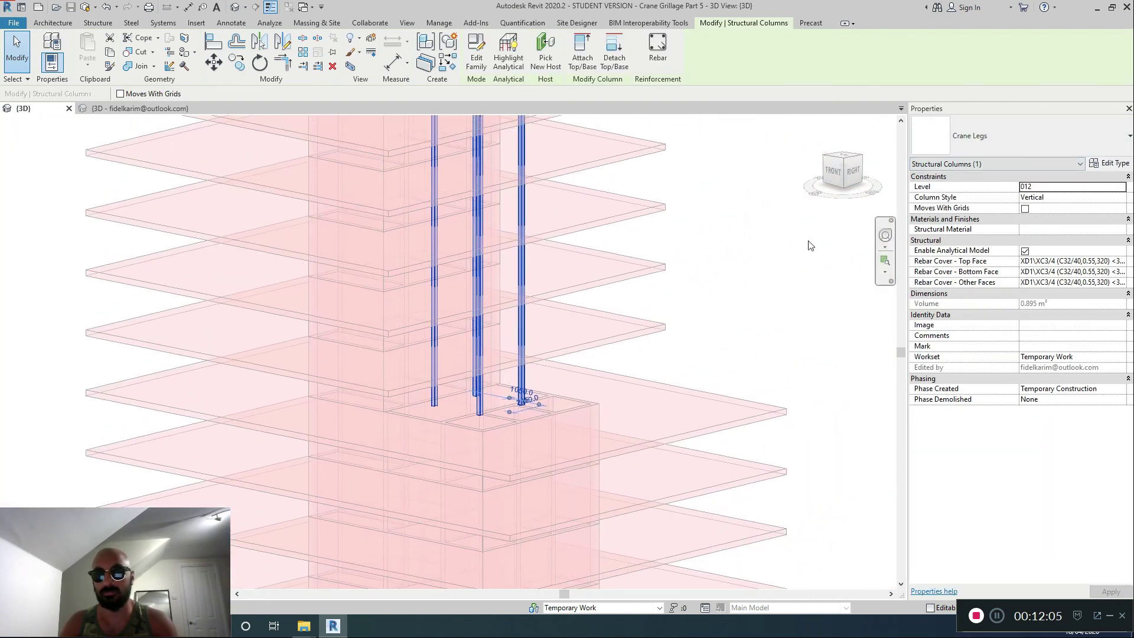
{"action": "left_click", "coordinate": [808, 241]}
{"action": "middle_click_drag", "start_coordinate": [731, 227], "coordinate": [715, 384]}
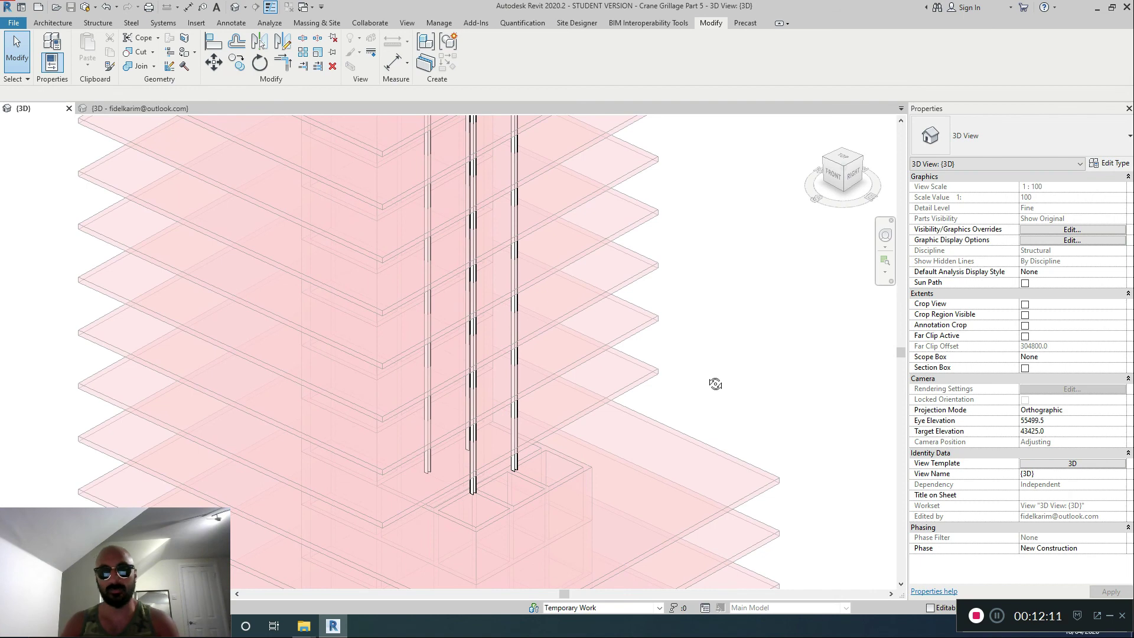